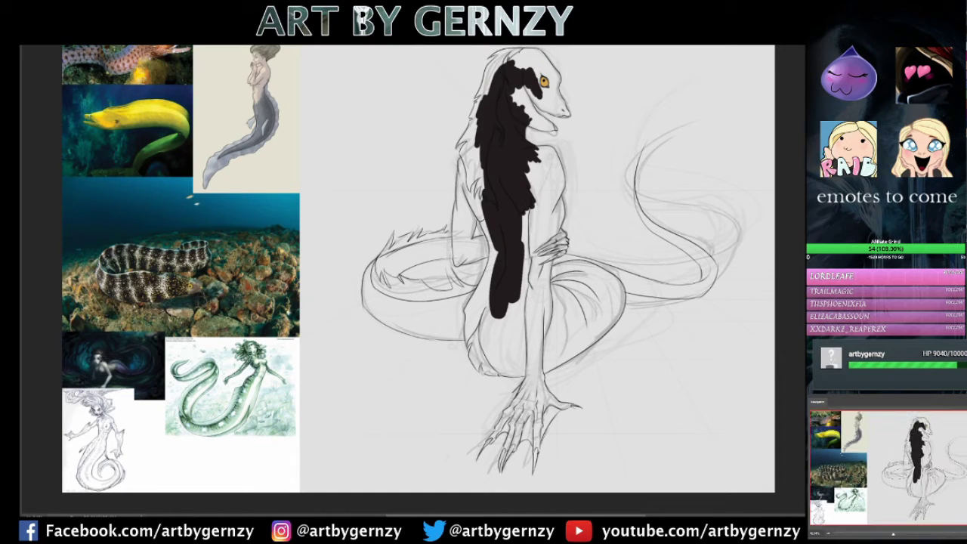
# Fill the right side of the back, the hips and the left tail loop with black.
pyautogui.moveTo(529, 163)
pyautogui.mouseDown()
pyautogui.moveTo(544, 198)
pyautogui.moveTo(522, 321)
pyautogui.mouseUp()
pyautogui.moveTo(495, 253)
pyautogui.mouseDown()
pyautogui.moveTo(488, 329)
pyautogui.moveTo(551, 340)
pyautogui.moveTo(604, 310)
pyautogui.moveTo(559, 295)
pyautogui.mouseUp()
pyautogui.moveTo(378, 264)
pyautogui.mouseDown()
pyautogui.moveTo(431, 260)
pyautogui.moveTo(461, 242)
pyautogui.moveTo(374, 302)
pyautogui.moveTo(468, 333)
pyautogui.mouseUp()
pyautogui.moveTo(368, 302); pyautogui.dragTo(379, 259)
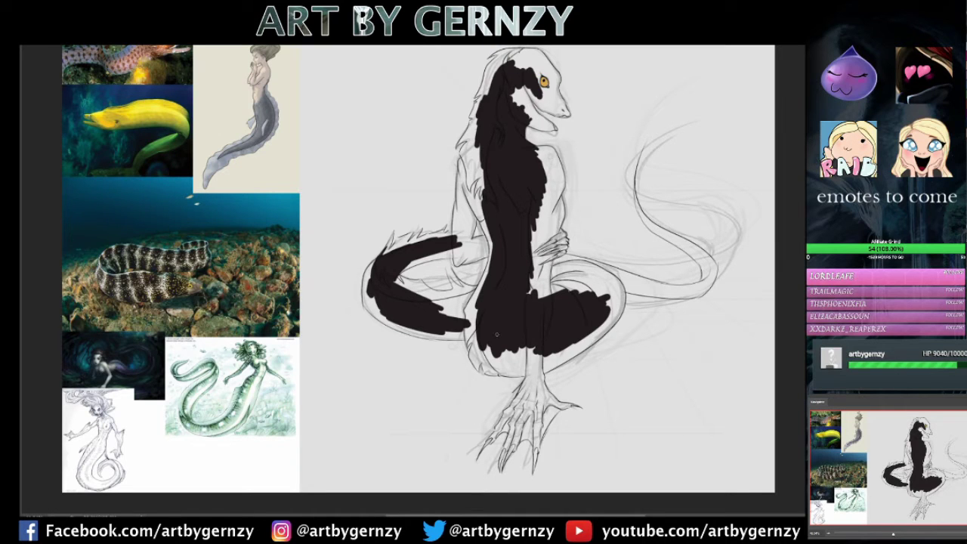
pyautogui.hotkey('alt', 'v')
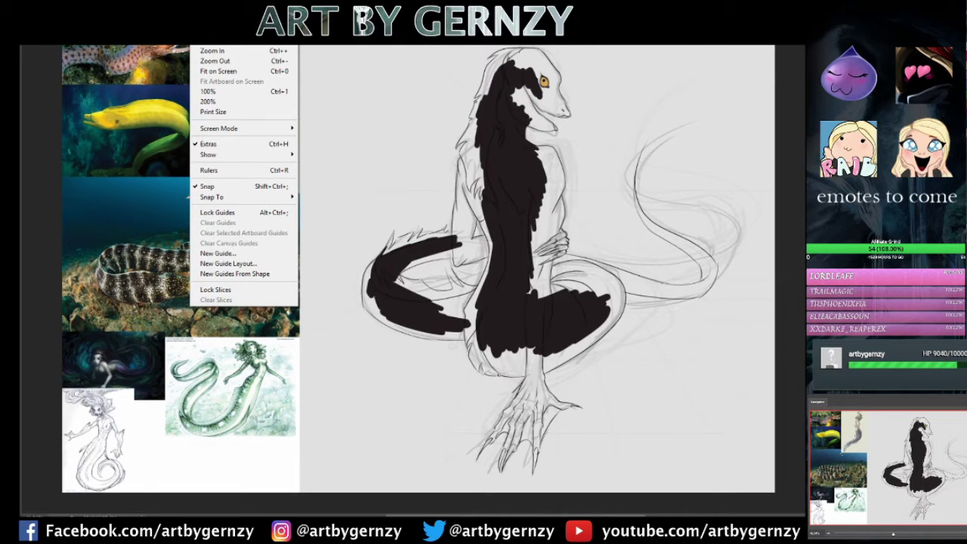
pyautogui.press('Escape')
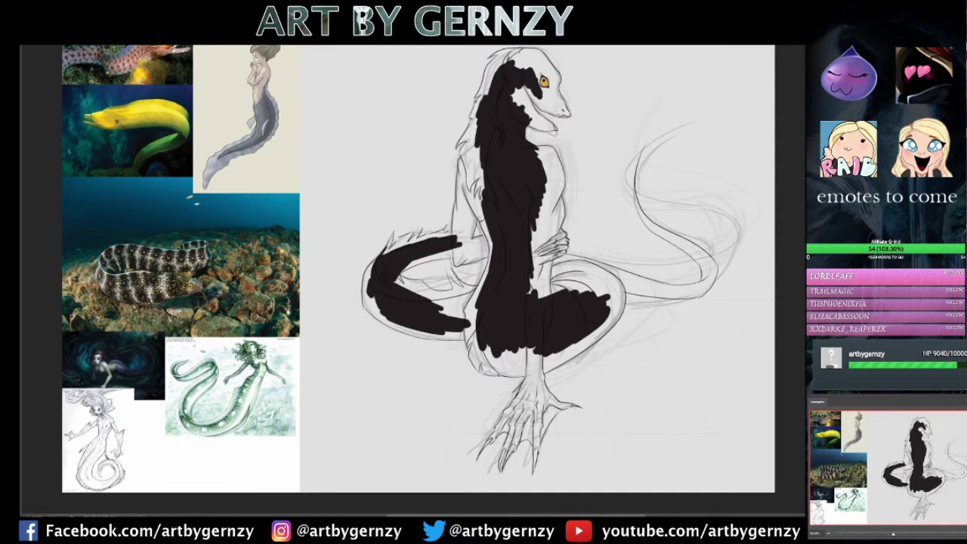
# Extend black down the torso, lower body and thigh, and along the tail's lower and inner edges.
pyautogui.moveTo(473, 148)
pyautogui.mouseDown()
pyautogui.moveTo(472, 219)
pyautogui.moveTo(491, 269)
pyautogui.moveTo(495, 362)
pyautogui.moveTo(595, 333)
pyautogui.mouseUp()
pyautogui.moveTo(534, 370)
pyautogui.mouseDown()
pyautogui.moveTo(612, 329)
pyautogui.moveTo(533, 283)
pyautogui.moveTo(536, 209)
pyautogui.moveTo(576, 285)
pyautogui.mouseUp()
pyautogui.scroll(3, 227, 288)
pyautogui.moveTo(250, 242)
pyautogui.mouseDown()
pyautogui.moveTo(200, 328)
pyautogui.moveTo(195, 316)
pyautogui.moveTo(249, 453)
pyautogui.mouseUp()
pyautogui.moveTo(197, 378)
pyautogui.mouseDown()
pyautogui.moveTo(242, 439)
pyautogui.moveTo(211, 408)
pyautogui.moveTo(315, 449)
pyautogui.moveTo(460, 399)
pyautogui.moveTo(454, 362)
pyautogui.moveTo(505, 308)
pyautogui.mouseUp()
pyautogui.moveTo(280, 433)
pyautogui.mouseDown()
pyautogui.moveTo(363, 461)
pyautogui.moveTo(453, 465)
pyautogui.moveTo(484, 446)
pyautogui.mouseUp()
pyautogui.moveTo(224, 285)
pyautogui.mouseDown()
pyautogui.moveTo(192, 260)
pyautogui.moveTo(310, 319)
pyautogui.mouseUp()
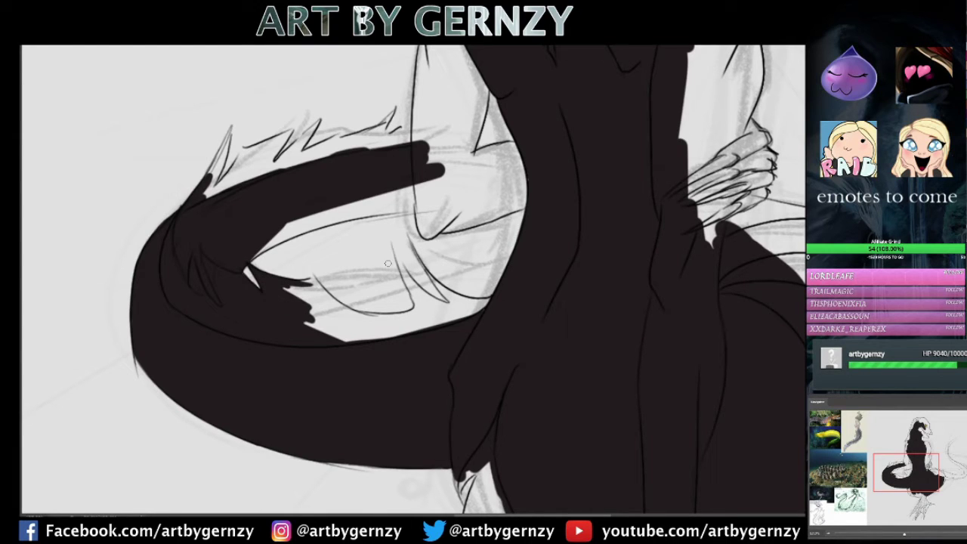
# Cover the light patches above the tail edge and paint spiky black fur along the tail.
pyautogui.moveTo(389, 330)
pyautogui.mouseDown()
pyautogui.moveTo(317, 317)
pyautogui.moveTo(408, 329)
pyautogui.moveTo(310, 285)
pyautogui.mouseUp()
pyautogui.moveTo(345, 320)
pyautogui.mouseDown()
pyautogui.moveTo(333, 308)
pyautogui.moveTo(430, 275)
pyautogui.moveTo(401, 275)
pyautogui.moveTo(424, 293)
pyautogui.mouseUp()
pyautogui.moveTo(408, 246)
pyautogui.mouseDown()
pyautogui.moveTo(458, 306)
pyautogui.moveTo(488, 317)
pyautogui.mouseUp()
pyautogui.moveTo(404, 329); pyautogui.dragTo(457, 310)
pyautogui.moveTo(340, 213)
pyautogui.mouseDown()
pyautogui.moveTo(279, 242)
pyautogui.moveTo(340, 213)
pyautogui.moveTo(427, 198)
pyautogui.moveTo(453, 53)
pyautogui.moveTo(461, 189)
pyautogui.mouseUp()
pyautogui.moveTo(423, 231)
pyautogui.mouseDown()
pyautogui.moveTo(480, 185)
pyautogui.moveTo(431, 226)
pyautogui.mouseUp()
# Fill the gaps beside and below the arm, and ink solid black spikes along the upper tail.
pyautogui.moveTo(427, 140)
pyautogui.mouseDown()
pyautogui.moveTo(454, 49)
pyautogui.moveTo(416, 136)
pyautogui.moveTo(522, 170)
pyautogui.moveTo(449, 226)
pyautogui.mouseUp()
pyautogui.moveTo(215, 180); pyautogui.dragTo(227, 136)
pyautogui.moveTo(204, 203); pyautogui.dragTo(234, 130)
pyautogui.moveTo(236, 168)
pyautogui.mouseDown()
pyautogui.moveTo(293, 131)
pyautogui.moveTo(242, 182)
pyautogui.mouseUp()
pyautogui.moveTo(260, 145); pyautogui.dragTo(227, 188)
pyautogui.moveTo(317, 110)
pyautogui.mouseDown()
pyautogui.moveTo(283, 162)
pyautogui.moveTo(401, 129)
pyautogui.moveTo(376, 139)
pyautogui.moveTo(394, 108)
pyautogui.moveTo(406, 131)
pyautogui.mouseUp()
# Fill the lower-right fur spikes, the hand and claw area, and the tail's right edge in black.
pyautogui.hscroll(5, 584, 243)
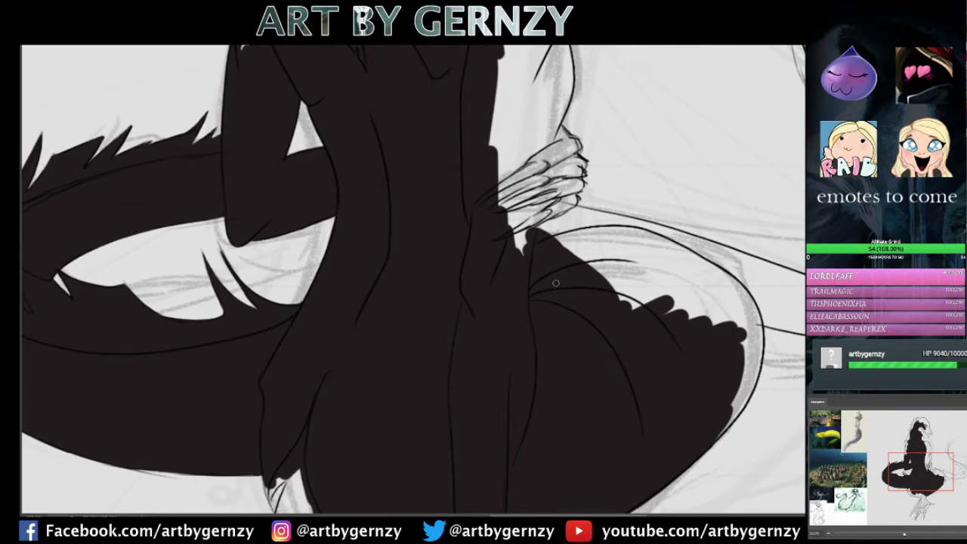
pyautogui.moveTo(616, 302); pyautogui.dragTo(669, 283)
pyautogui.moveTo(582, 264); pyautogui.dragTo(657, 276)
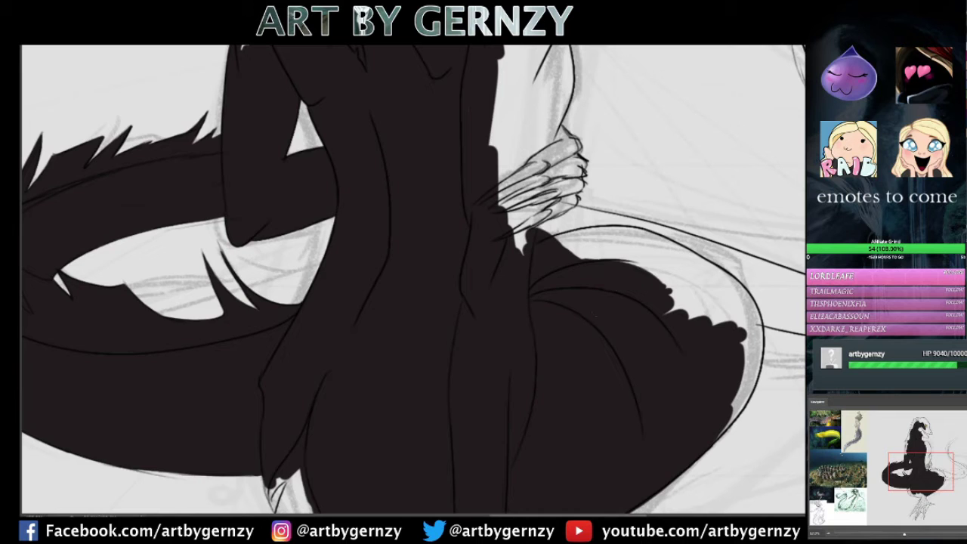
pyautogui.moveTo(506, 227); pyautogui.dragTo(552, 151)
pyautogui.moveTo(544, 188)
pyautogui.mouseDown()
pyautogui.moveTo(529, 83)
pyautogui.moveTo(657, 264)
pyautogui.mouseUp()
pyautogui.moveTo(574, 241)
pyautogui.mouseDown()
pyautogui.moveTo(715, 288)
pyautogui.moveTo(752, 378)
pyautogui.mouseUp()
pyautogui.moveTo(760, 340); pyautogui.dragTo(736, 408)
pyautogui.moveTo(748, 363); pyautogui.dragTo(717, 445)
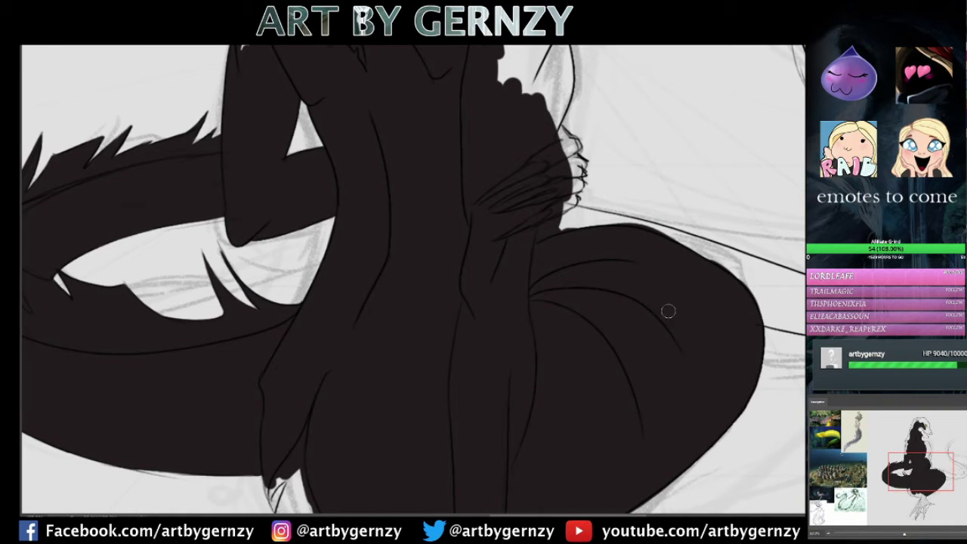
# Extend the tail rightward with spiky black fur and darken the lower torso fur edge.
pyautogui.scroll(-2, 492, 241)
pyautogui.moveTo(604, 257); pyautogui.dragTo(763, 325)
pyautogui.moveTo(714, 306); pyautogui.dragTo(782, 331)
pyautogui.moveTo(627, 261)
pyautogui.mouseDown()
pyautogui.moveTo(774, 298)
pyautogui.moveTo(635, 265)
pyautogui.mouseUp()
pyautogui.moveTo(431, 398)
pyautogui.mouseDown()
pyautogui.moveTo(470, 424)
pyautogui.moveTo(451, 473)
pyautogui.moveTo(321, 408)
pyautogui.mouseUp()
pyautogui.moveTo(324, 351)
pyautogui.mouseDown()
pyautogui.moveTo(329, 406)
pyautogui.moveTo(357, 409)
pyautogui.mouseUp()
pyautogui.hotkey('ctrl', 'Tab')
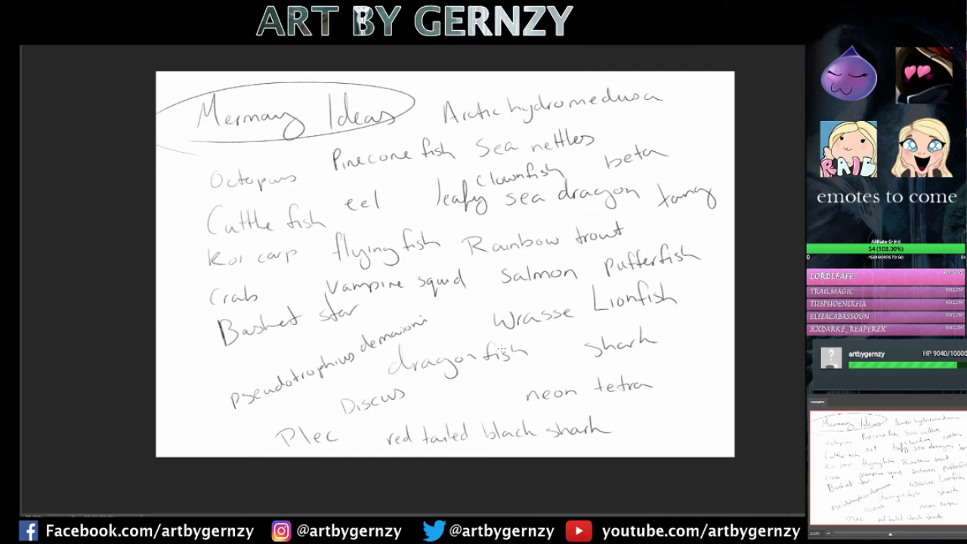
pyautogui.press('F5')
pyautogui.press('F5')
pyautogui.hotkey('ctrl', 'Tab')
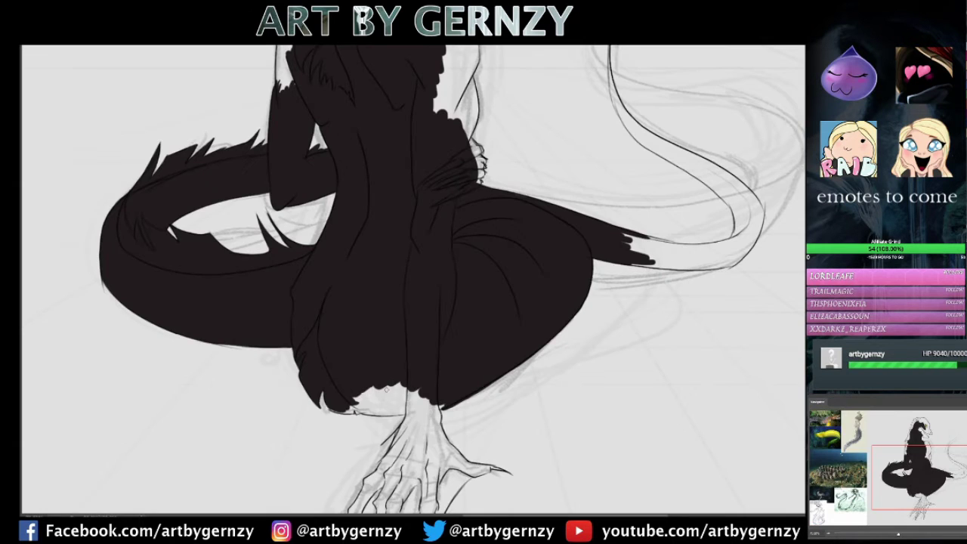
# Paint the fur spikes under the torso, the leg, ankle, foot and toes dark.
pyautogui.moveTo(339, 411); pyautogui.dragTo(420, 395)
pyautogui.moveTo(334, 414)
pyautogui.mouseDown()
pyautogui.moveTo(469, 398)
pyautogui.moveTo(434, 434)
pyautogui.moveTo(435, 463)
pyautogui.mouseUp()
pyautogui.moveTo(423, 423)
pyautogui.mouseDown()
pyautogui.moveTo(389, 329)
pyautogui.moveTo(342, 384)
pyautogui.moveTo(387, 361)
pyautogui.moveTo(400, 407)
pyautogui.mouseUp()
pyautogui.moveTo(349, 387)
pyautogui.mouseDown()
pyautogui.moveTo(292, 457)
pyautogui.moveTo(357, 392)
pyautogui.mouseUp()
pyautogui.moveTo(325, 427); pyautogui.dragTo(382, 396)
pyautogui.moveTo(409, 355); pyautogui.dragTo(381, 413)
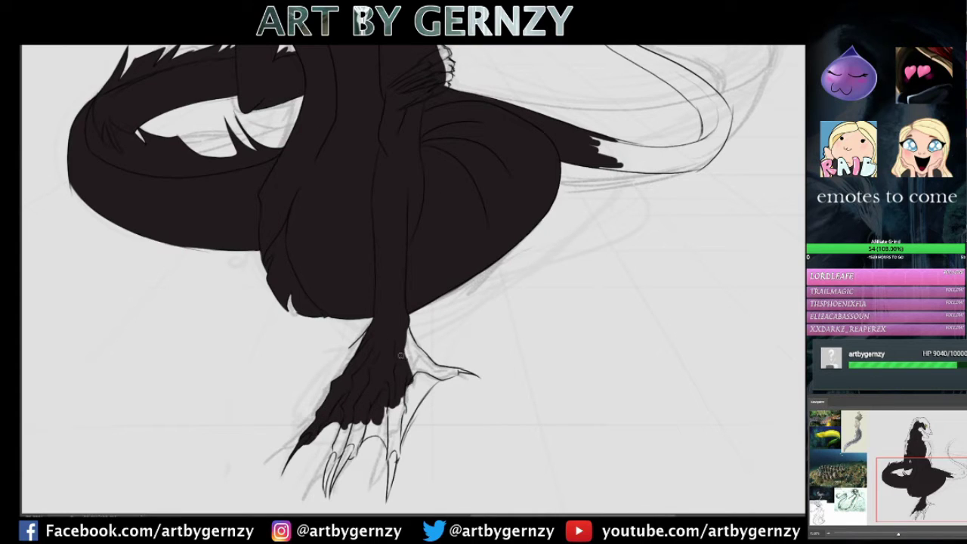
pyautogui.moveTo(414, 378); pyautogui.dragTo(411, 342)
pyautogui.moveTo(346, 432)
pyautogui.mouseDown()
pyautogui.moveTo(368, 450)
pyautogui.moveTo(332, 461)
pyautogui.moveTo(326, 493)
pyautogui.mouseUp()
# Undo a stray claw stroke, then repaint the claws, toes and white tips dark and extend a claw tip.
pyautogui.hotkey('ctrl', 'z')
pyautogui.moveTo(349, 450)
pyautogui.mouseDown()
pyautogui.moveTo(325, 496)
pyautogui.moveTo(334, 480)
pyautogui.mouseUp()
pyautogui.moveTo(401, 382); pyautogui.dragTo(384, 428)
pyautogui.moveTo(438, 375)
pyautogui.mouseDown()
pyautogui.moveTo(407, 416)
pyautogui.moveTo(392, 484)
pyautogui.mouseUp()
pyautogui.moveTo(392, 442); pyautogui.dragTo(389, 499)
pyautogui.moveTo(388, 424); pyautogui.dragTo(366, 449)
pyautogui.moveTo(438, 369); pyautogui.dragTo(415, 367)
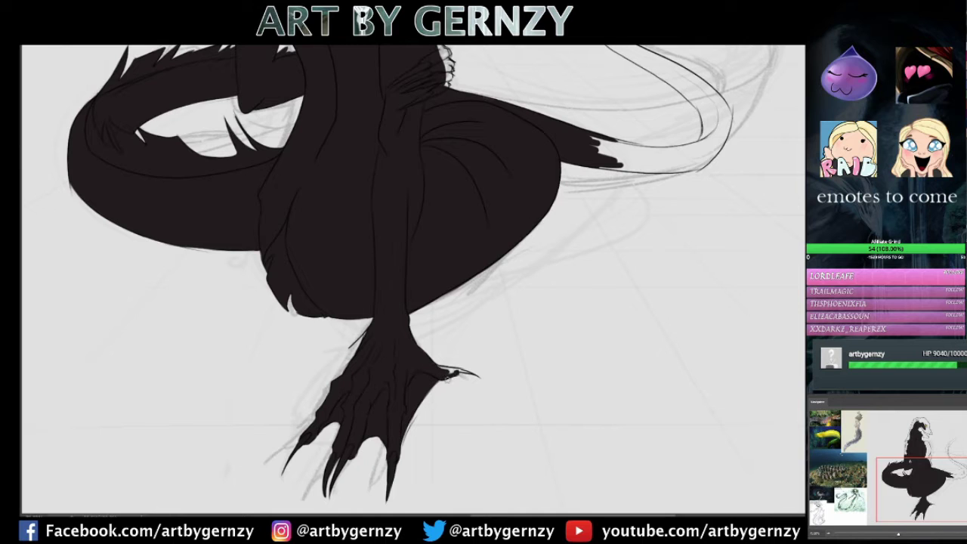
pyautogui.scroll(-3, 447, 374)
pyautogui.scroll(1, 446, 393)
pyautogui.scroll(3, 446, 394)
pyautogui.moveTo(453, 342)
pyautogui.mouseDown()
pyautogui.moveTo(588, 382)
pyautogui.moveTo(609, 372)
pyautogui.moveTo(615, 346)
pyautogui.mouseUp()
# Thicken the thin tail line into a solid black taper toward its end.
pyautogui.scroll(-3, 470, 240)
pyautogui.moveTo(544, 299); pyautogui.dragTo(611, 354)
pyautogui.moveTo(564, 287); pyautogui.dragTo(556, 297)
pyautogui.scroll(3, 574, 332)
pyautogui.moveTo(529, 253)
pyautogui.mouseDown()
pyautogui.moveTo(528, 294)
pyautogui.moveTo(541, 333)
pyautogui.mouseUp()
pyautogui.moveTo(531, 297); pyautogui.dragTo(585, 374)
pyautogui.moveTo(527, 292)
pyautogui.mouseDown()
pyautogui.moveTo(541, 335)
pyautogui.moveTo(424, 276)
pyautogui.mouseUp()
pyautogui.moveTo(407, 175); pyautogui.dragTo(409, 231)
pyautogui.moveTo(430, 289); pyautogui.dragTo(472, 318)
pyautogui.moveTo(466, 315); pyautogui.dragTo(548, 374)
pyautogui.moveTo(491, 317)
pyautogui.mouseDown()
pyautogui.moveTo(430, 285)
pyautogui.moveTo(496, 316)
pyautogui.mouseUp()
pyautogui.moveTo(449, 287)
pyautogui.mouseDown()
pyautogui.moveTo(538, 335)
pyautogui.moveTo(576, 381)
pyautogui.mouseUp()
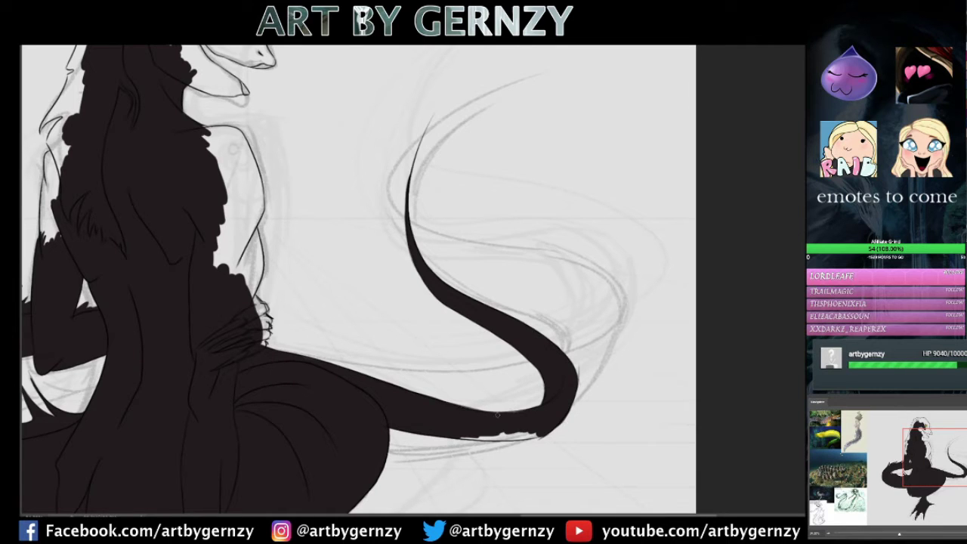
# Fill the white gaps along the tail bottom, shoulder, back and waist with black.
pyautogui.moveTo(464, 427); pyautogui.dragTo(538, 437)
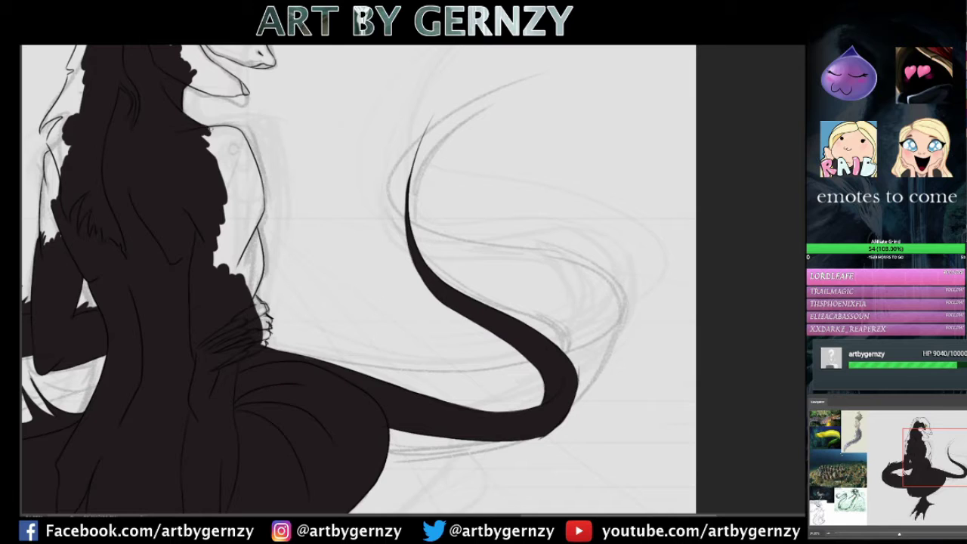
pyautogui.moveTo(195, 126); pyautogui.dragTo(235, 226)
pyautogui.moveTo(241, 139); pyautogui.dragTo(226, 272)
pyautogui.moveTo(246, 211)
pyautogui.mouseDown()
pyautogui.moveTo(236, 231)
pyautogui.moveTo(254, 224)
pyautogui.moveTo(233, 161)
pyautogui.mouseUp()
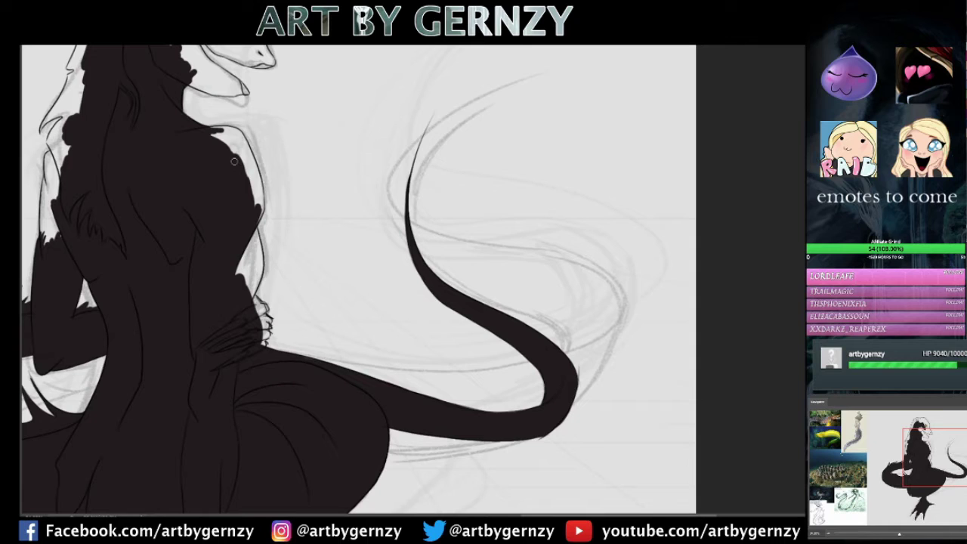
pyautogui.moveTo(235, 258); pyautogui.dragTo(256, 299)
pyautogui.moveTo(260, 230)
pyautogui.mouseDown()
pyautogui.moveTo(257, 304)
pyautogui.moveTo(269, 346)
pyautogui.mouseUp()
# Darken the shoulder edge and fringe, the left edge and hand, and the figure's edge below the head.
pyautogui.moveTo(216, 145)
pyautogui.mouseDown()
pyautogui.moveTo(231, 138)
pyautogui.moveTo(257, 201)
pyautogui.mouseUp()
pyautogui.moveTo(257, 166); pyautogui.dragTo(261, 221)
pyautogui.moveTo(222, 129); pyautogui.dragTo(242, 136)
pyautogui.moveTo(53, 242)
pyautogui.mouseDown()
pyautogui.moveTo(41, 175)
pyautogui.moveTo(83, 72)
pyautogui.mouseUp()
pyautogui.scroll(-2, 83, 72)
pyautogui.moveTo(189, 268)
pyautogui.mouseDown()
pyautogui.moveTo(219, 223)
pyautogui.moveTo(193, 258)
pyautogui.moveTo(257, 117)
pyautogui.mouseUp()
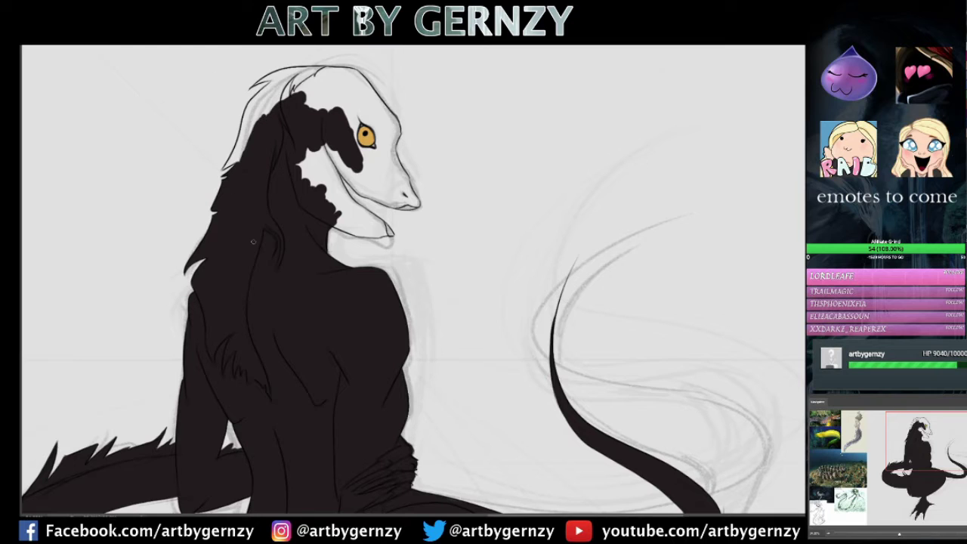
# Paint the white mane, head top, area around and below the eye, and the throat and jaw black.
pyautogui.moveTo(224, 171); pyautogui.dragTo(254, 117)
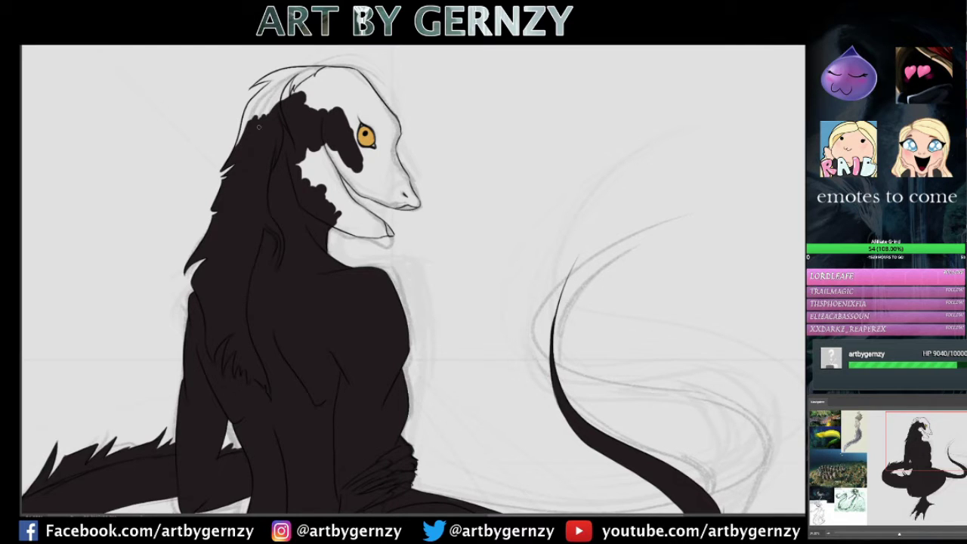
pyautogui.moveTo(300, 84); pyautogui.dragTo(259, 118)
pyautogui.moveTo(341, 110)
pyautogui.mouseDown()
pyautogui.moveTo(296, 89)
pyautogui.moveTo(322, 91)
pyautogui.moveTo(263, 105)
pyautogui.mouseUp()
pyautogui.moveTo(333, 83)
pyautogui.mouseDown()
pyautogui.moveTo(249, 115)
pyautogui.moveTo(236, 154)
pyautogui.mouseUp()
pyautogui.moveTo(344, 98); pyautogui.dragTo(378, 151)
pyautogui.moveTo(299, 162); pyautogui.dragTo(309, 186)
pyautogui.moveTo(334, 148); pyautogui.dragTo(328, 182)
pyautogui.moveTo(332, 148)
pyautogui.mouseDown()
pyautogui.moveTo(347, 219)
pyautogui.moveTo(361, 231)
pyautogui.moveTo(337, 233)
pyautogui.moveTo(387, 236)
pyautogui.moveTo(352, 175)
pyautogui.moveTo(393, 140)
pyautogui.moveTo(364, 121)
pyautogui.moveTo(374, 80)
pyautogui.moveTo(302, 74)
pyautogui.mouseUp()
# Cover the remaining white patches under the snout and add dark hair strokes atop the head.
pyautogui.hotkey('ctrl', '0')
pyautogui.hotkey('ctrl', 'alt', 'i')
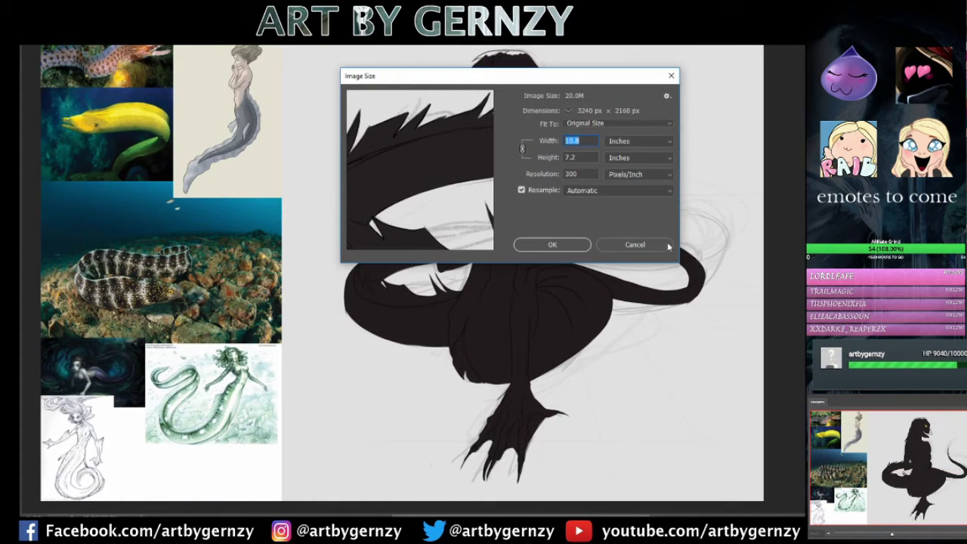
pyautogui.press('Escape')
pyautogui.hotkey('ctrl', '+')
pyautogui.hotkey('ctrl', '+')
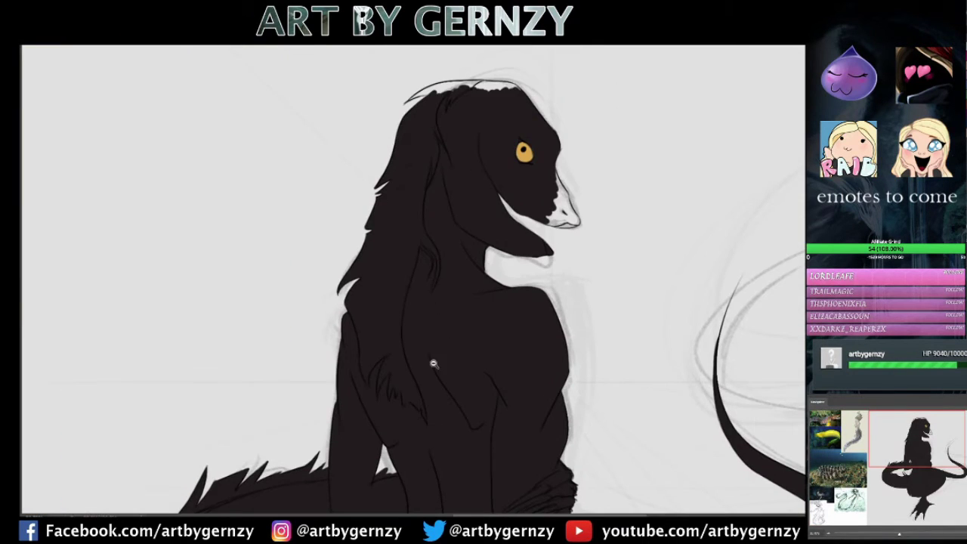
pyautogui.moveTo(556, 219); pyautogui.dragTo(563, 181)
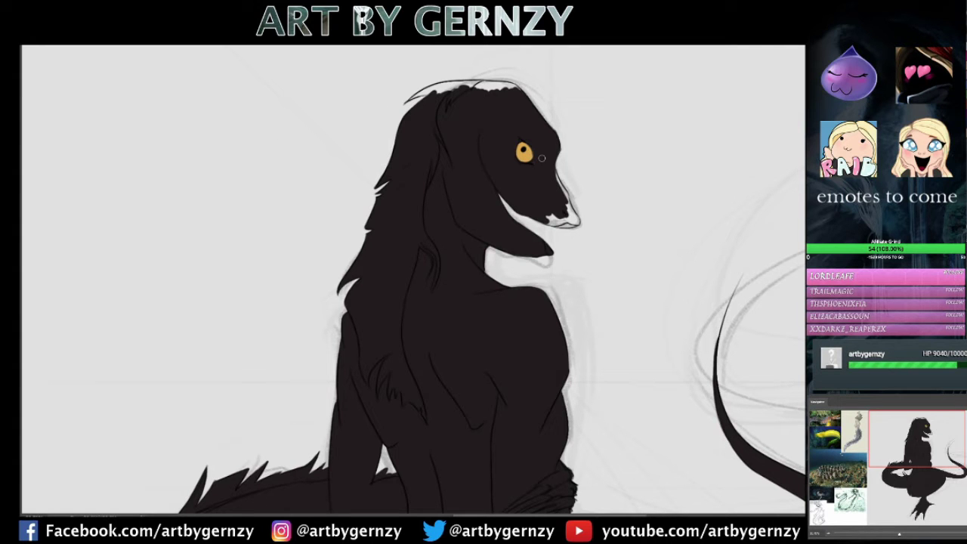
pyautogui.hotkey('ctrl', '0')
pyautogui.hotkey('ctrl', 'Tab')
pyautogui.hotkey('ctrl', 'Tab')
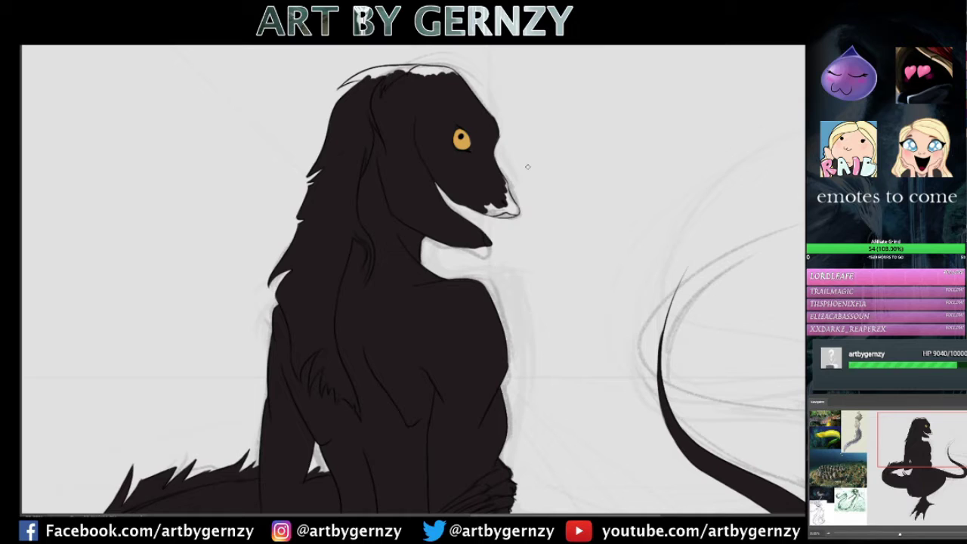
pyautogui.moveTo(489, 209)
pyautogui.mouseDown()
pyautogui.moveTo(508, 182)
pyautogui.moveTo(508, 204)
pyautogui.mouseUp()
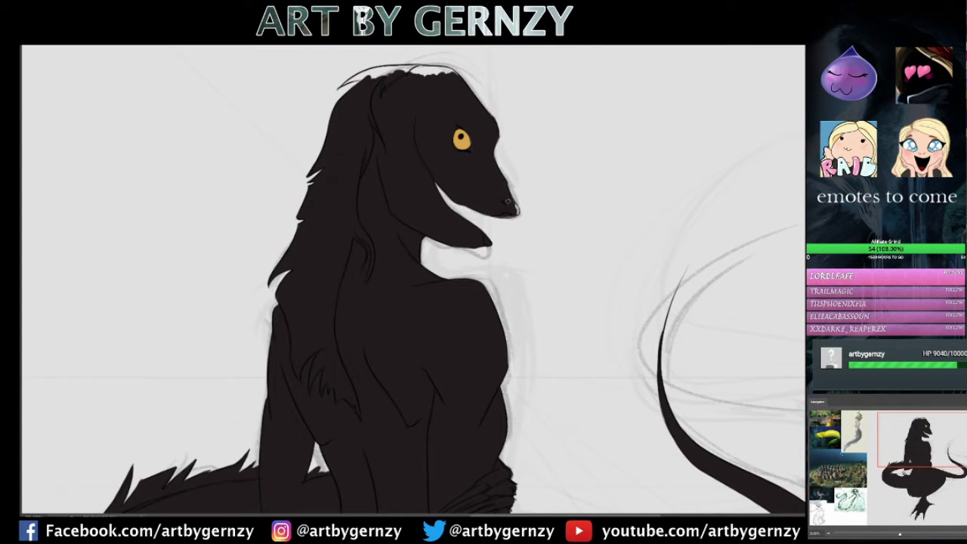
pyautogui.moveTo(342, 86)
pyautogui.mouseDown()
pyautogui.moveTo(393, 68)
pyautogui.moveTo(460, 65)
pyautogui.mouseUp()
pyautogui.hotkey('ctrl', '0')
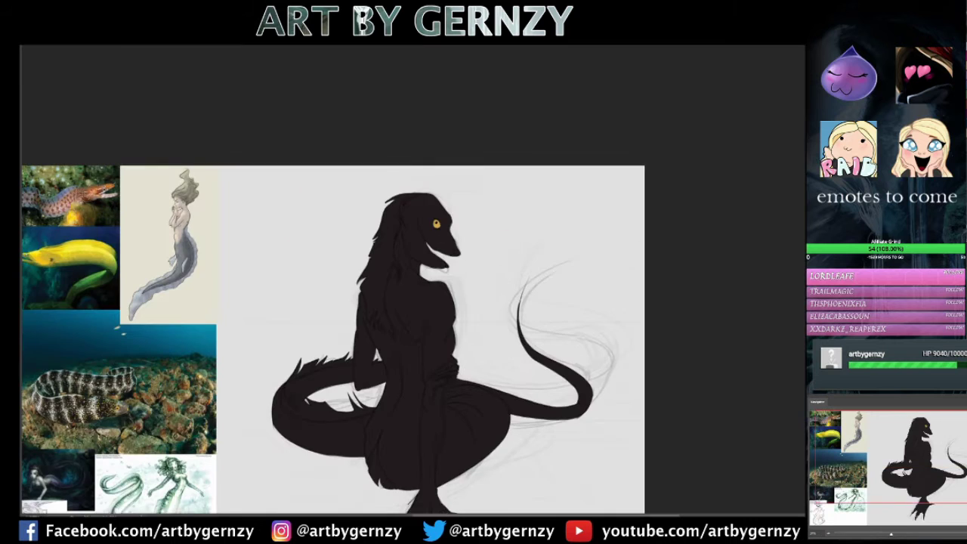
# Paint light mint stripes across the tail and a mint rim line up the back, neck and tail spikes.
pyautogui.scroll(-1, 94, 357)
pyautogui.moveTo(309, 395)
pyautogui.mouseDown()
pyautogui.moveTo(304, 366)
pyautogui.moveTo(308, 407)
pyautogui.mouseUp()
pyautogui.moveTo(320, 359); pyautogui.dragTo(332, 413)
pyautogui.moveTo(286, 340)
pyautogui.mouseDown()
pyautogui.moveTo(289, 361)
pyautogui.moveTo(375, 366)
pyautogui.mouseUp()
pyautogui.moveTo(378, 444)
pyautogui.mouseDown()
pyautogui.moveTo(399, 330)
pyautogui.moveTo(373, 264)
pyautogui.mouseUp()
pyautogui.moveTo(356, 231); pyautogui.dragTo(402, 153)
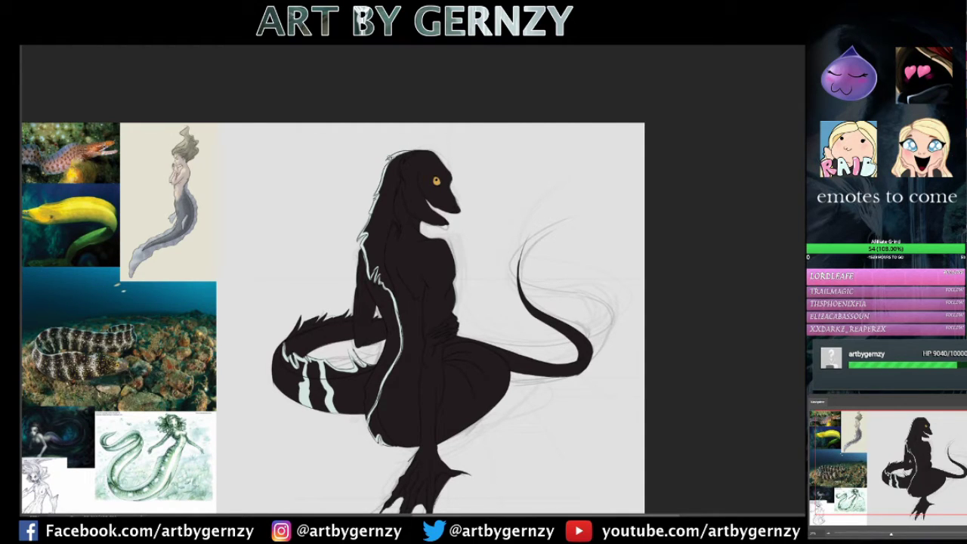
pyautogui.moveTo(284, 342); pyautogui.dragTo(340, 311)
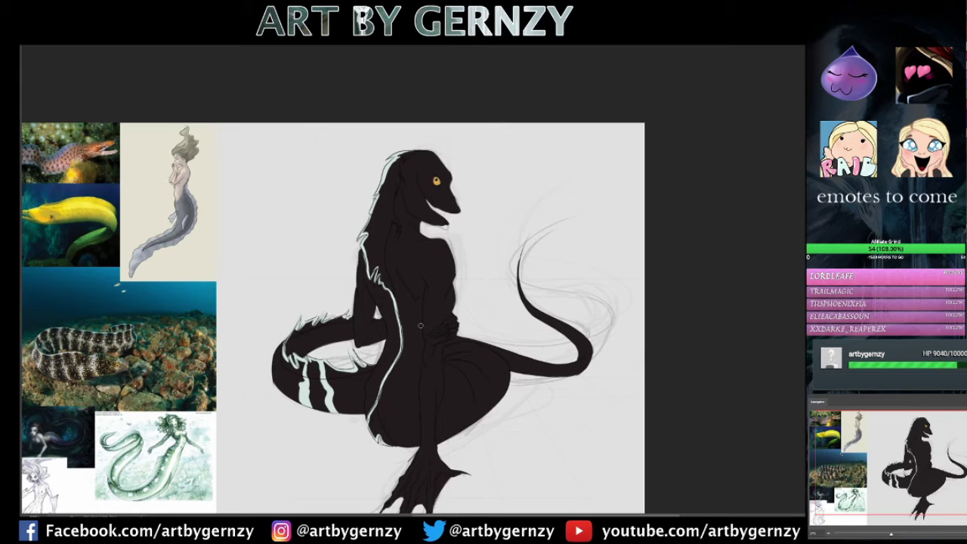
# Paint white stripes across the curled tail, torso, back, thigh and leg.
pyautogui.moveTo(281, 393)
pyautogui.mouseDown()
pyautogui.moveTo(292, 355)
pyautogui.moveTo(348, 321)
pyautogui.mouseUp()
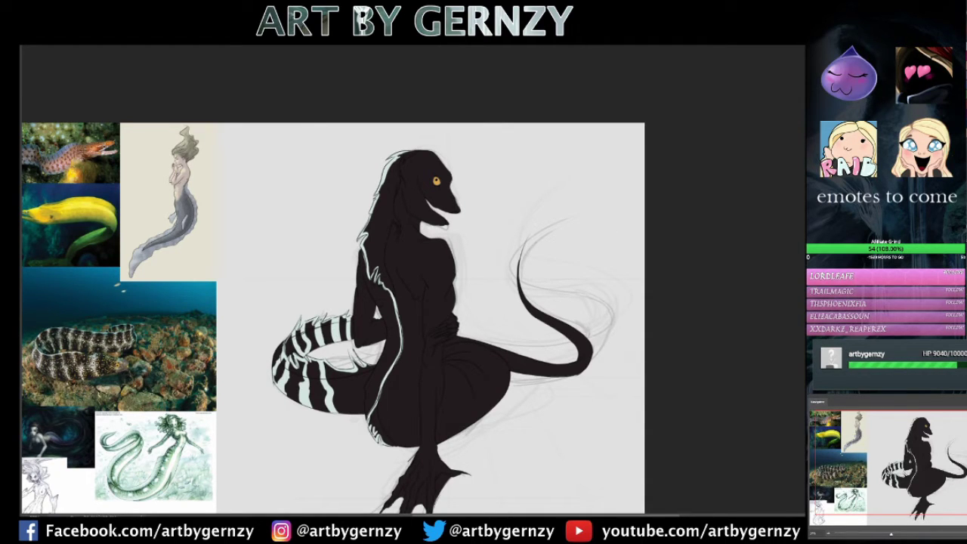
pyautogui.moveTo(348, 412); pyautogui.dragTo(380, 360)
pyautogui.moveTo(455, 345); pyautogui.dragTo(503, 404)
pyautogui.moveTo(446, 361)
pyautogui.mouseDown()
pyautogui.moveTo(478, 420)
pyautogui.moveTo(452, 438)
pyautogui.mouseUp()
pyautogui.moveTo(430, 287); pyautogui.dragTo(455, 268)
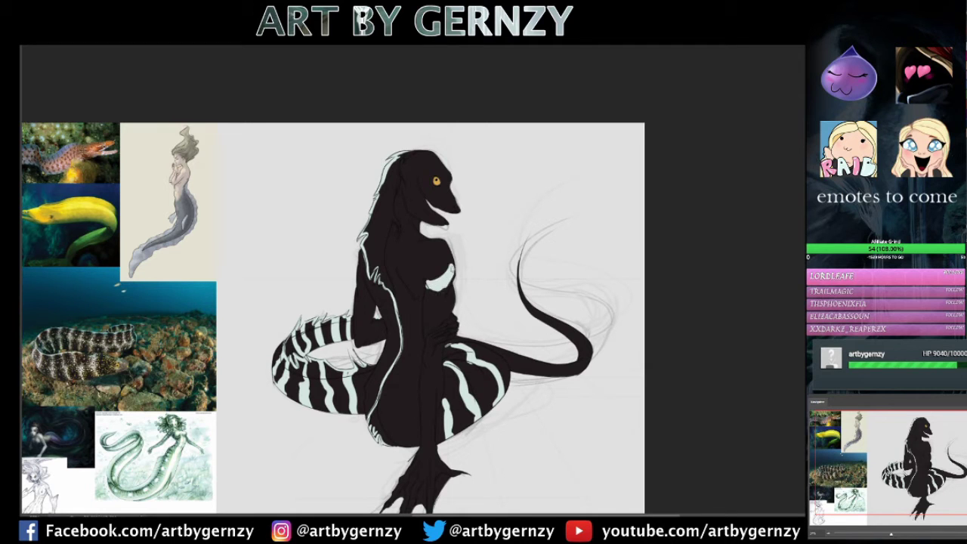
pyautogui.moveTo(426, 325); pyautogui.dragTo(453, 310)
pyautogui.moveTo(423, 378)
pyautogui.mouseDown()
pyautogui.moveTo(440, 370)
pyautogui.moveTo(430, 453)
pyautogui.moveTo(408, 332)
pyautogui.mouseUp()
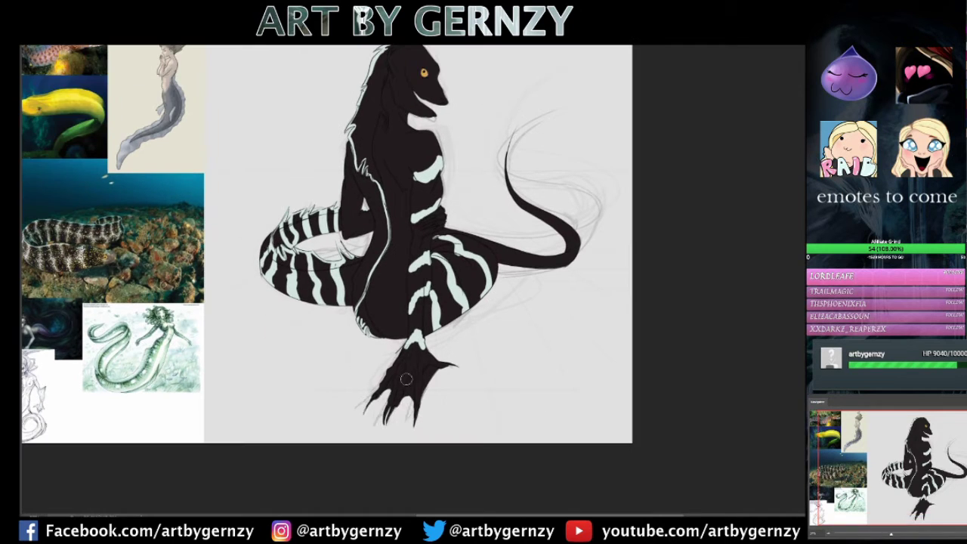
pyautogui.moveTo(378, 409); pyautogui.dragTo(446, 362)
pyautogui.press('F5')
pyautogui.press('F5')
# Dab dark spots on the tan foot, paint a brown clawed hand, and add white stripe marks below.
pyautogui.click(414, 336)
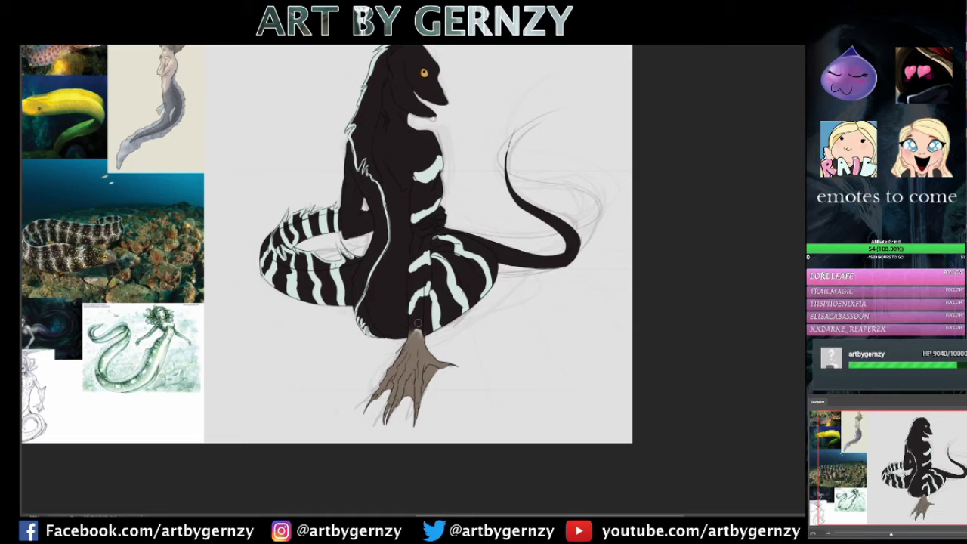
pyautogui.click(407, 348)
pyautogui.click(400, 371)
pyautogui.moveTo(423, 210); pyautogui.dragTo(444, 231)
pyautogui.moveTo(381, 302); pyautogui.dragTo(408, 322)
pyautogui.moveTo(388, 270); pyautogui.dragTo(407, 282)
# Add pale stripes across the upper torso, chest, neck and back, then lighten the head to brown.
pyautogui.moveTo(387, 191); pyautogui.dragTo(414, 183)
pyautogui.moveTo(394, 219); pyautogui.dragTo(419, 209)
pyautogui.moveTo(381, 159); pyautogui.dragTo(435, 140)
pyautogui.moveTo(386, 139); pyautogui.dragTo(418, 128)
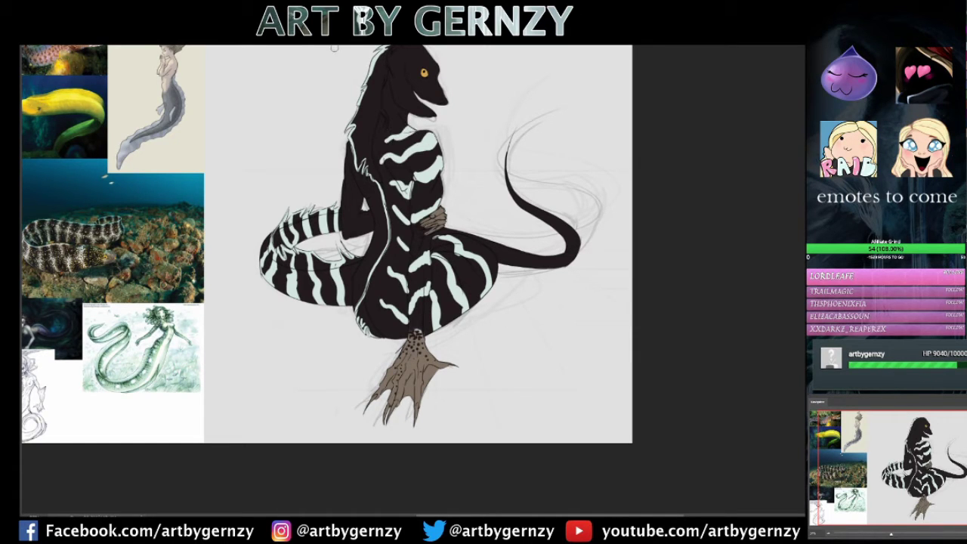
pyautogui.moveTo(344, 174); pyautogui.dragTo(372, 216)
pyautogui.moveTo(354, 134)
pyautogui.mouseDown()
pyautogui.moveTo(377, 122)
pyautogui.moveTo(381, 98)
pyautogui.mouseUp()
pyautogui.moveTo(353, 150)
pyautogui.mouseDown()
pyautogui.moveTo(370, 141)
pyautogui.moveTo(378, 157)
pyautogui.mouseUp()
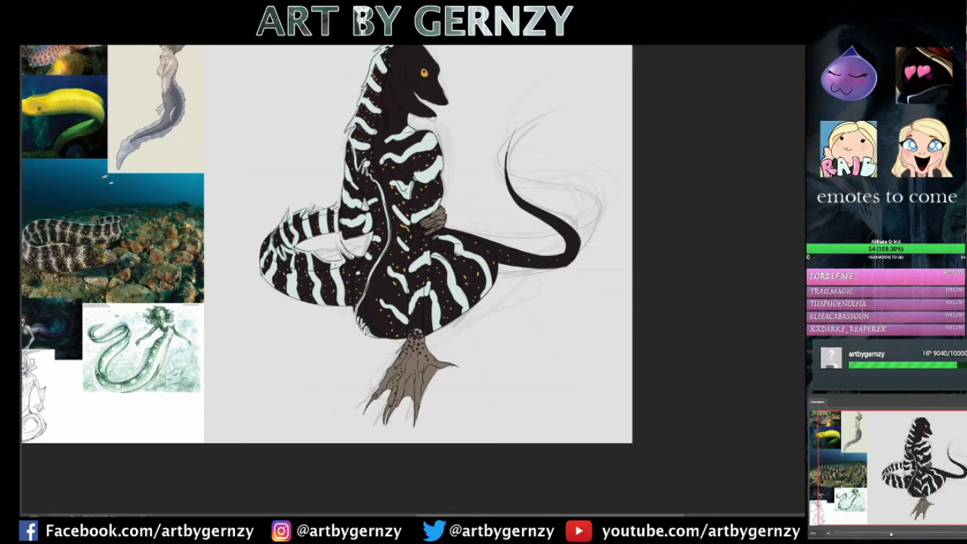
pyautogui.moveTo(423, 68); pyautogui.dragTo(416, 151)
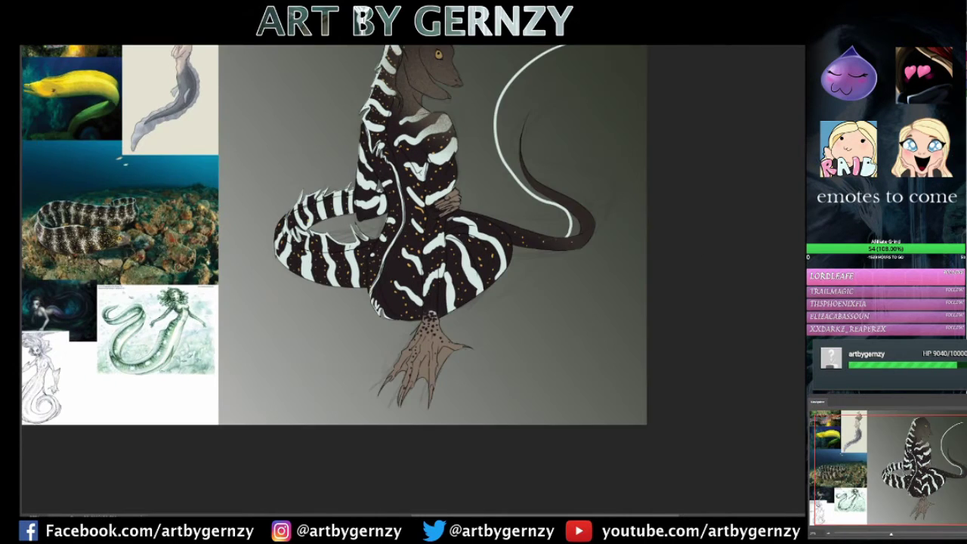
pyautogui.scroll(2, 335, 274)
# Outline the curved tail fin in white and fill it solid, closing the remaining gaps.
pyautogui.click(68, 50)
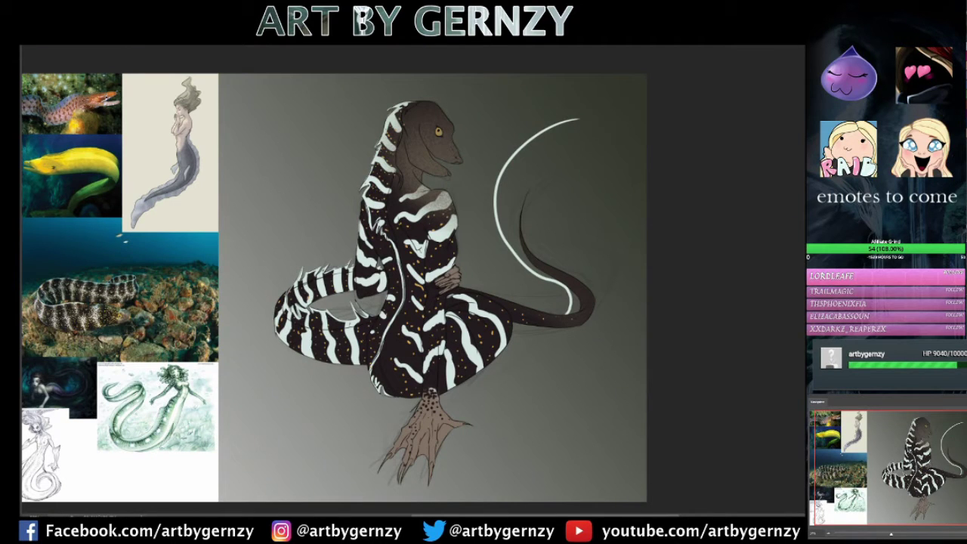
pyautogui.moveTo(578, 119); pyautogui.dragTo(616, 302)
pyautogui.moveTo(603, 107)
pyautogui.mouseDown()
pyautogui.moveTo(552, 208)
pyautogui.moveTo(550, 242)
pyautogui.moveTo(521, 159)
pyautogui.mouseUp()
pyautogui.moveTo(585, 280)
pyautogui.mouseDown()
pyautogui.moveTo(513, 144)
pyautogui.moveTo(559, 306)
pyautogui.moveTo(525, 276)
pyautogui.moveTo(508, 182)
pyautogui.mouseUp()
pyautogui.moveTo(597, 109)
pyautogui.mouseDown()
pyautogui.moveTo(544, 174)
pyautogui.moveTo(529, 256)
pyautogui.mouseUp()
pyautogui.moveTo(605, 249); pyautogui.dragTo(544, 332)
# Lasso the tail region and clean stray sketch lines off the fin's left edge.
pyautogui.moveTo(499, 75); pyautogui.dragTo(563, 387)
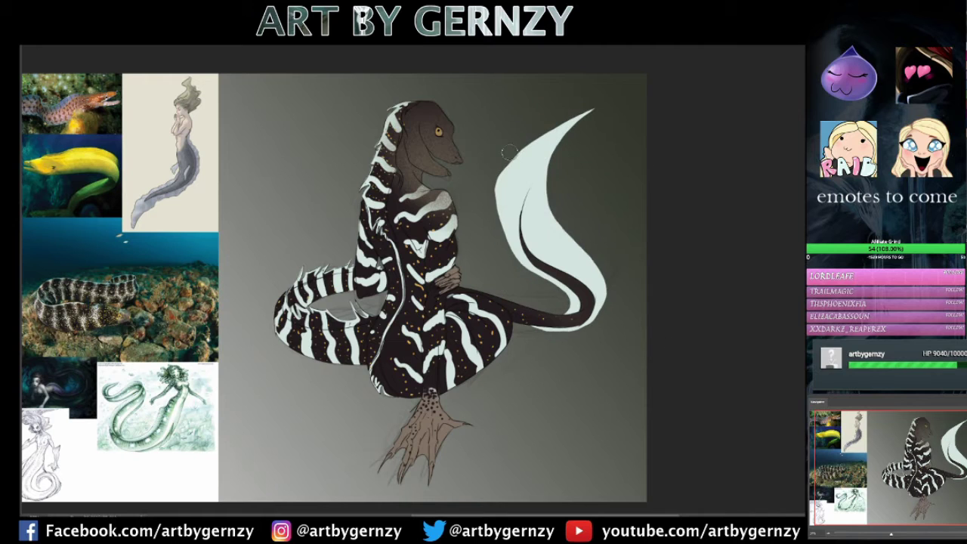
pyautogui.moveTo(521, 260); pyautogui.dragTo(497, 185)
pyautogui.moveTo(502, 242); pyautogui.dragTo(551, 139)
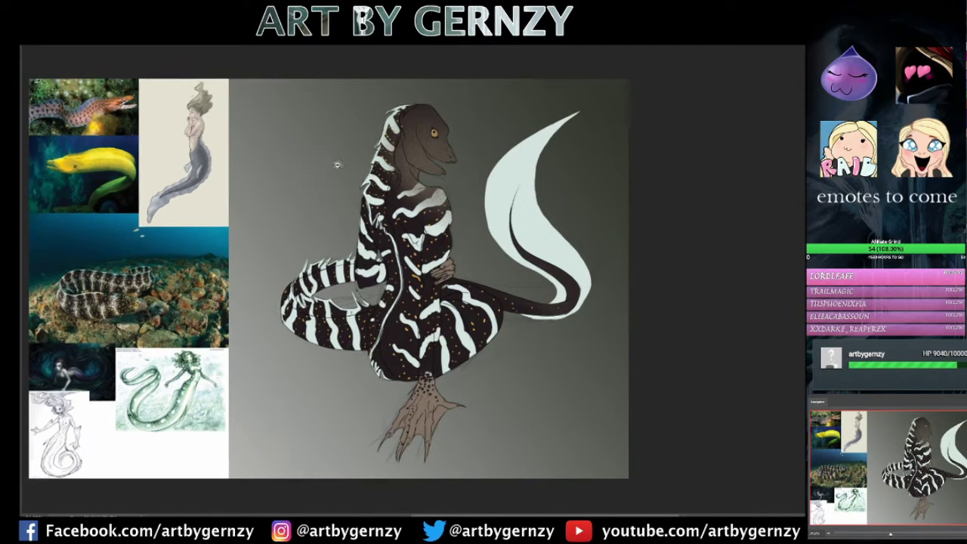
# Save the painting as a layered Photoshop file named 'zebra eel'.
pyautogui.hotkey('ctrl', 's')
pyautogui.write('zebra eel')
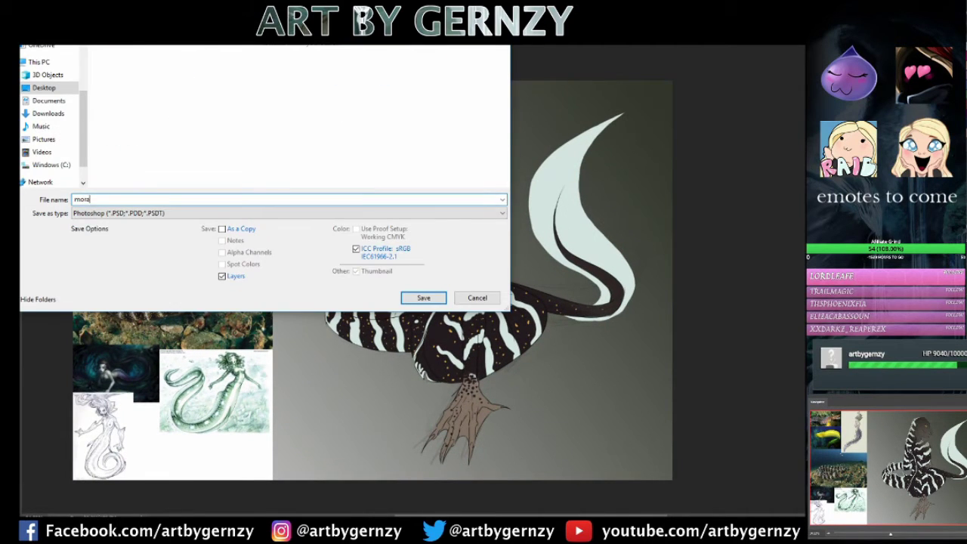
pyautogui.press('Return')
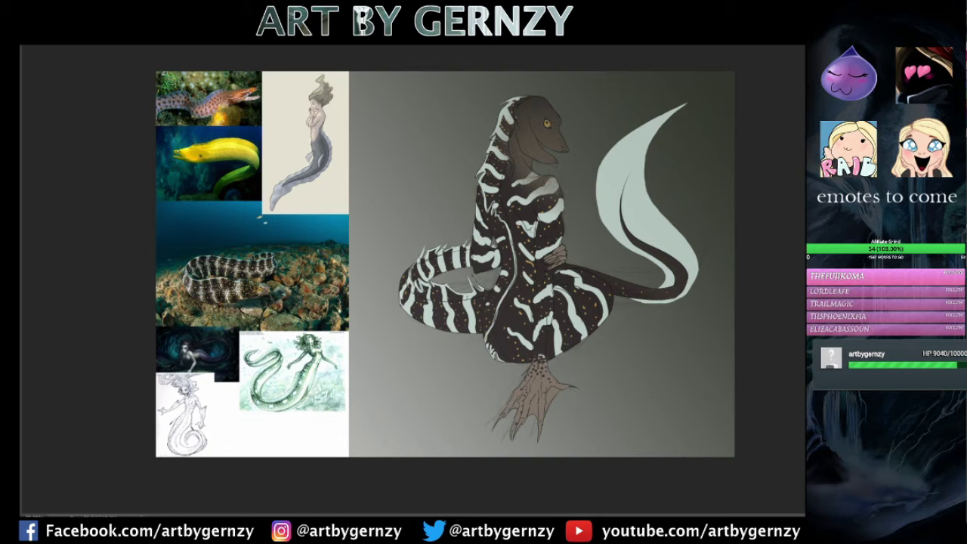
pyautogui.scroll(3, 434, 112)
# Choose a soft shading brush from the brush presets, with the eel's head in view.
pyautogui.rightClick(189, 272)
pyautogui.click(189, 272)
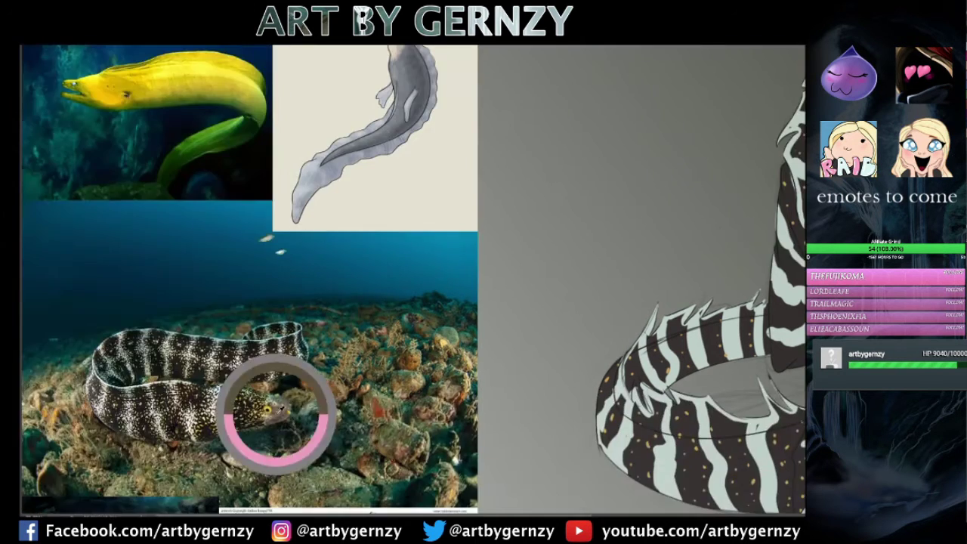
pyautogui.moveTo(657, 226); pyautogui.dragTo(454, 227)
pyautogui.rightClick(483, 190)
pyautogui.click(483, 190)
pyautogui.rightClick(484, 190)
pyautogui.click(484, 190)
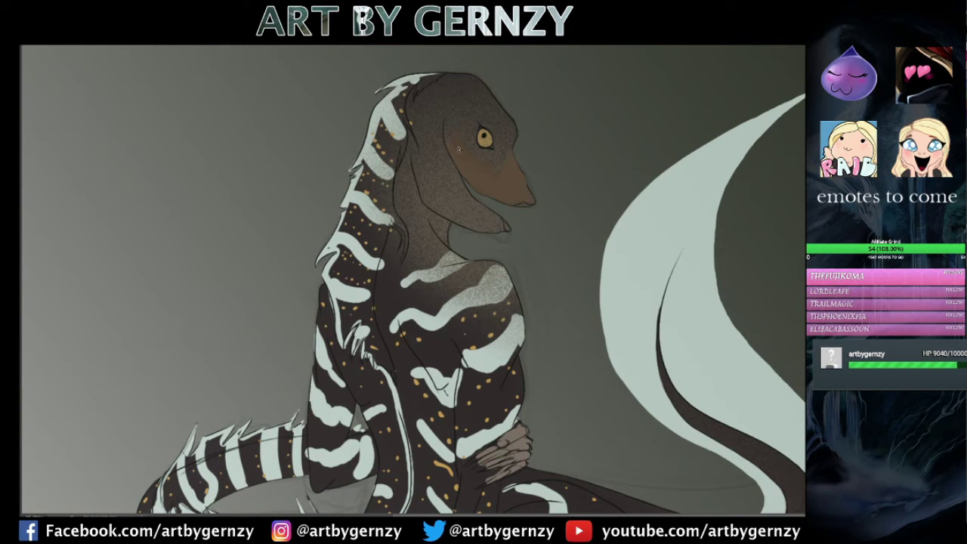
# Darken the head top and neck, and shade a dark rim around the yellow eye.
pyautogui.moveTo(481, 133); pyautogui.dragTo(488, 140)
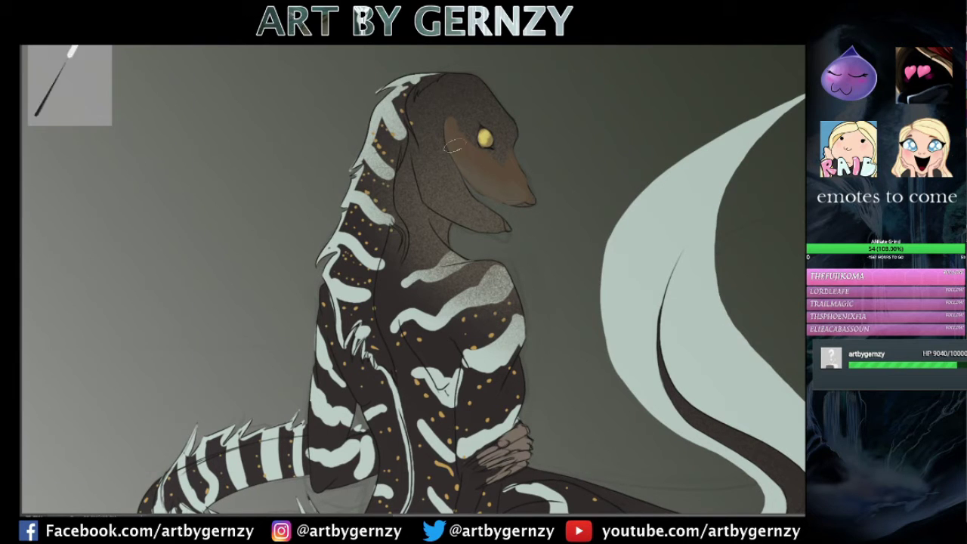
pyautogui.moveTo(450, 96)
pyautogui.mouseDown()
pyautogui.moveTo(494, 148)
pyautogui.moveTo(434, 189)
pyautogui.mouseUp()
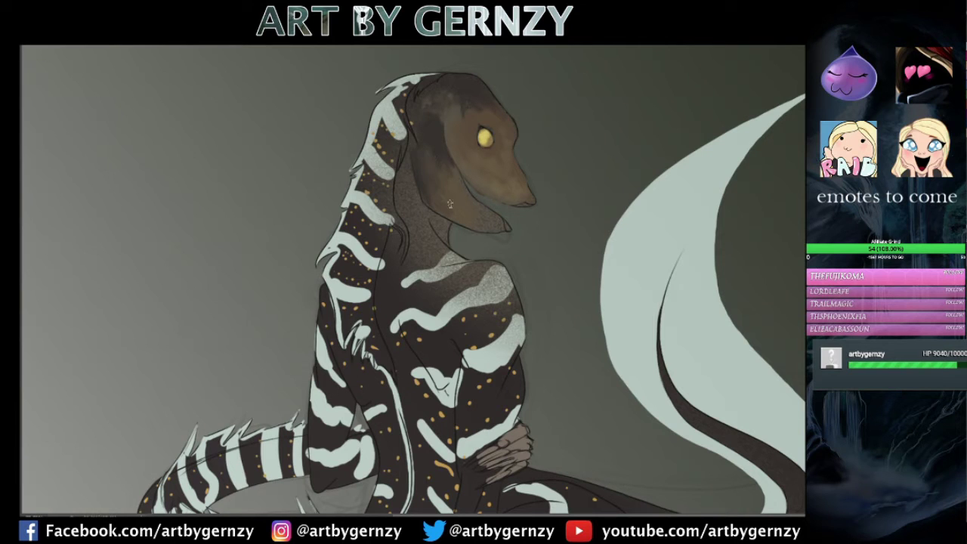
pyautogui.moveTo(428, 136); pyautogui.dragTo(436, 225)
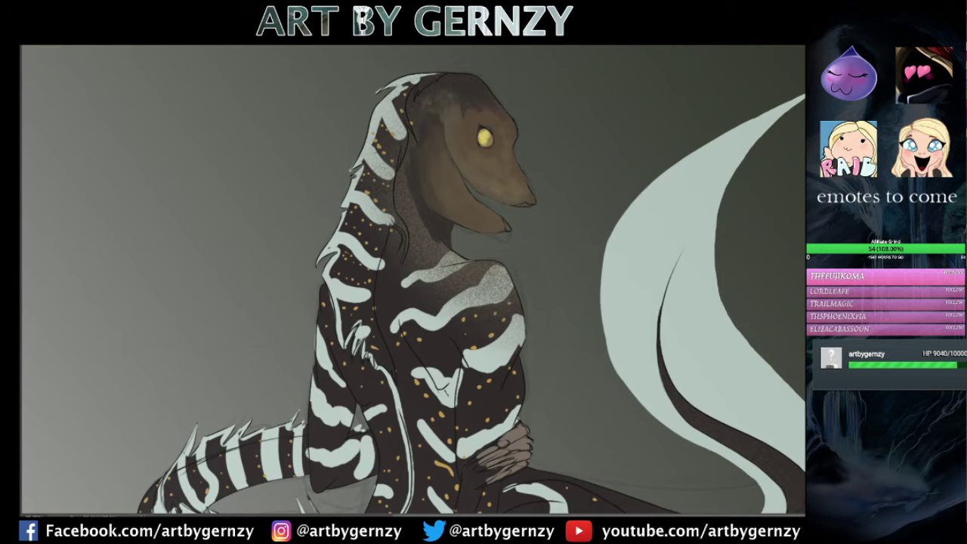
pyautogui.scroll(2, 484, 137)
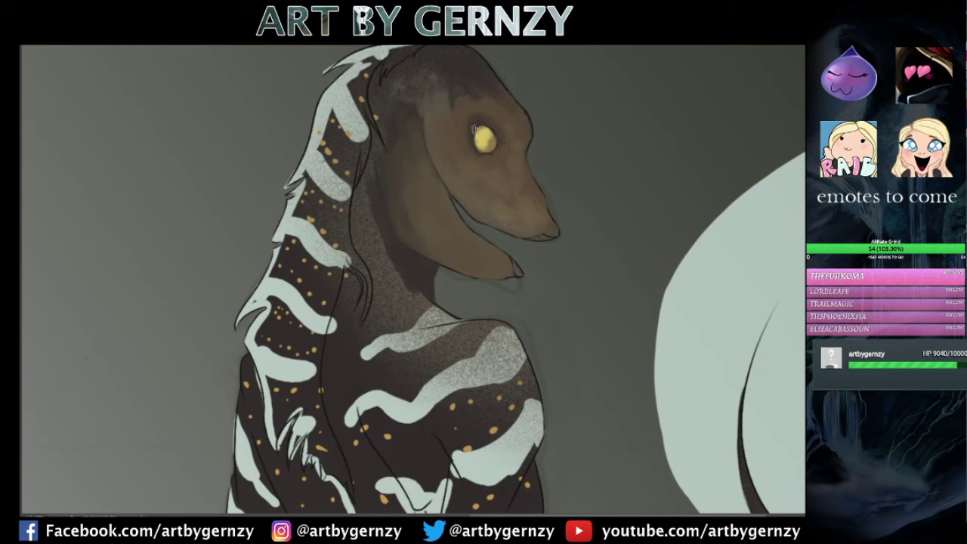
pyautogui.moveTo(492, 135); pyautogui.dragTo(480, 141)
pyautogui.scroll(-3, 106, 287)
pyautogui.moveTo(473, 142)
pyautogui.mouseDown()
pyautogui.moveTo(477, 101)
pyautogui.moveTo(495, 133)
pyautogui.mouseUp()
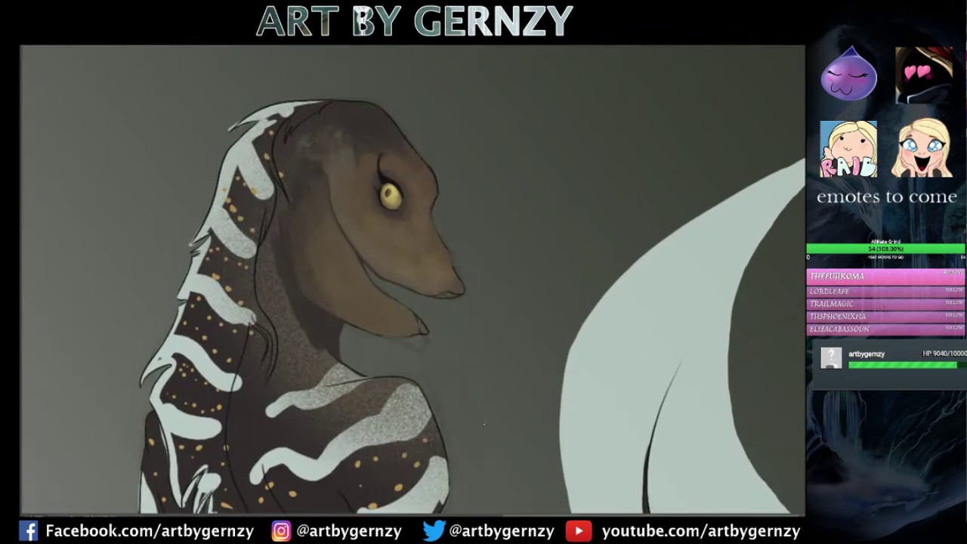
pyautogui.moveTo(481, 229); pyautogui.dragTo(386, 288)
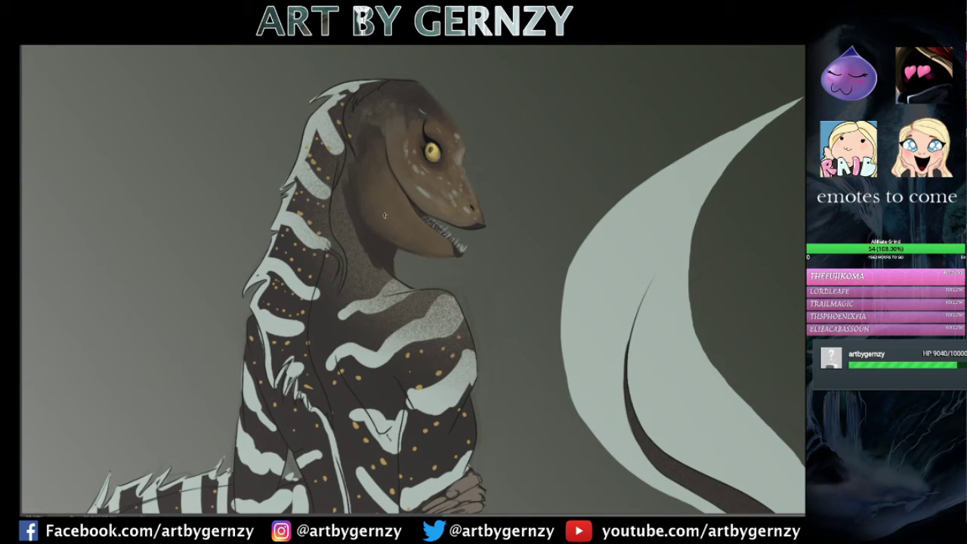
# Paint dark brown over the neck edge, shoulder, chest, and the white chest and neck stripes.
pyautogui.moveTo(352, 174)
pyautogui.mouseDown()
pyautogui.moveTo(336, 242)
pyautogui.moveTo(298, 221)
pyautogui.mouseUp()
pyautogui.moveTo(378, 257)
pyautogui.mouseDown()
pyautogui.moveTo(411, 293)
pyautogui.moveTo(397, 287)
pyautogui.moveTo(453, 310)
pyautogui.mouseUp()
pyautogui.moveTo(382, 294)
pyautogui.mouseDown()
pyautogui.moveTo(469, 340)
pyautogui.moveTo(404, 389)
pyautogui.moveTo(390, 348)
pyautogui.mouseUp()
pyautogui.moveTo(438, 400)
pyautogui.mouseDown()
pyautogui.moveTo(382, 340)
pyautogui.moveTo(408, 431)
pyautogui.mouseUp()
pyautogui.moveTo(362, 352)
pyautogui.mouseDown()
pyautogui.moveTo(400, 450)
pyautogui.moveTo(364, 435)
pyautogui.mouseUp()
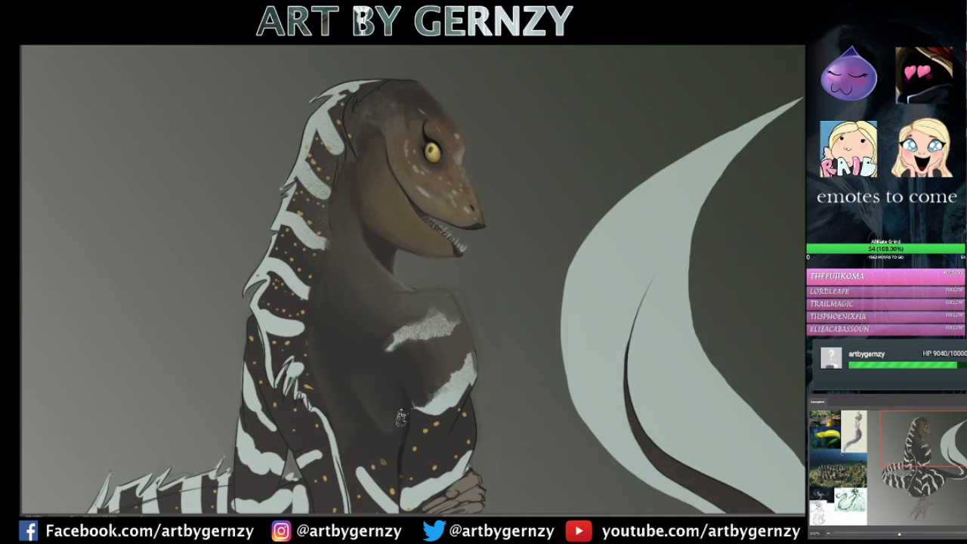
pyautogui.moveTo(344, 121)
pyautogui.mouseDown()
pyautogui.moveTo(291, 393)
pyautogui.moveTo(294, 374)
pyautogui.mouseUp()
pyautogui.scroll(-1, 293, 375)
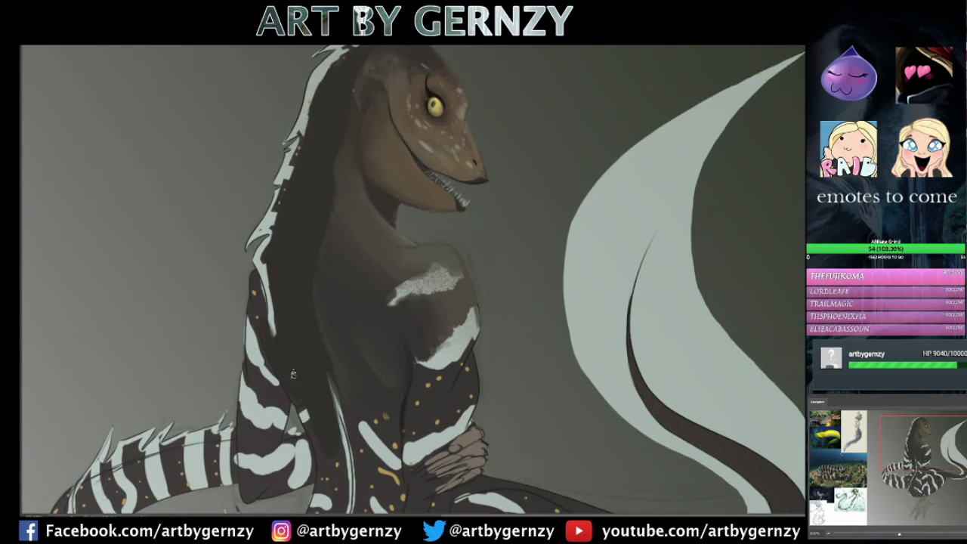
# Cover the head's speckled stripes and the back of the head and neck in smooth brown.
pyautogui.scroll(5, 332, 363)
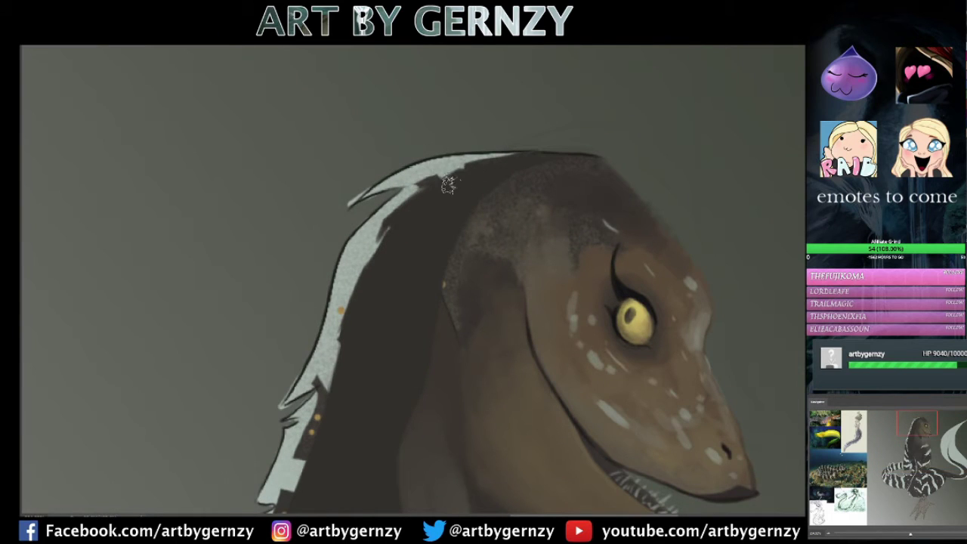
pyautogui.moveTo(449, 185); pyautogui.dragTo(333, 378)
pyautogui.moveTo(522, 257); pyautogui.dragTo(456, 195)
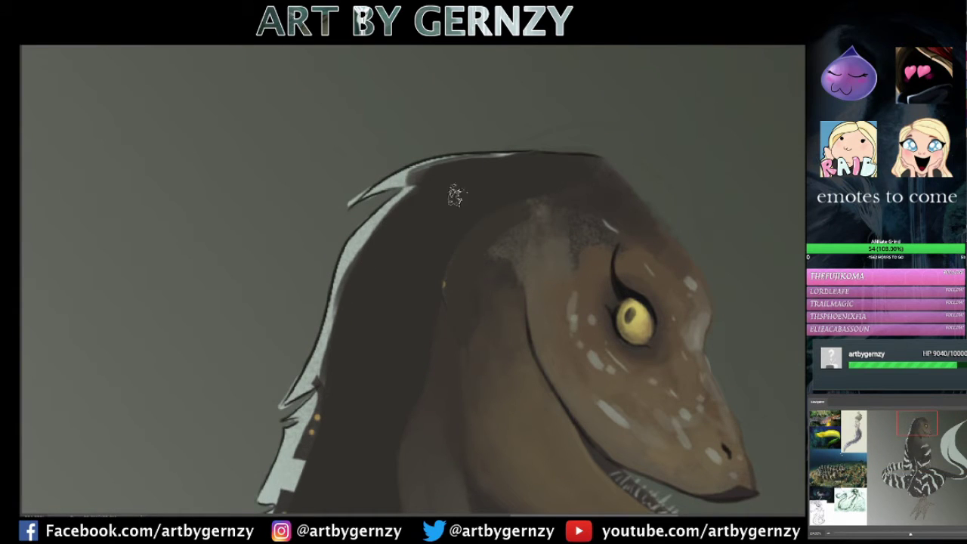
pyautogui.moveTo(604, 160); pyautogui.dragTo(656, 217)
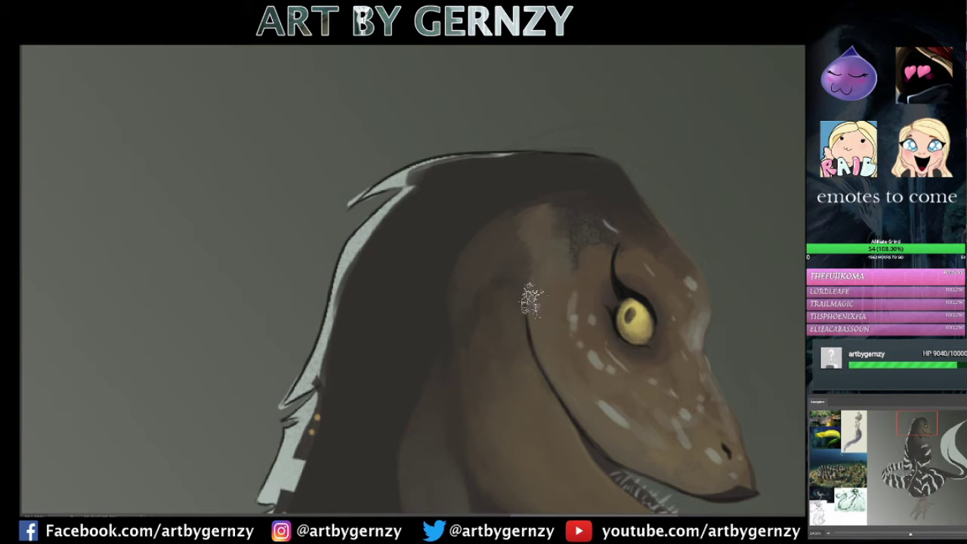
pyautogui.moveTo(567, 255); pyautogui.dragTo(542, 197)
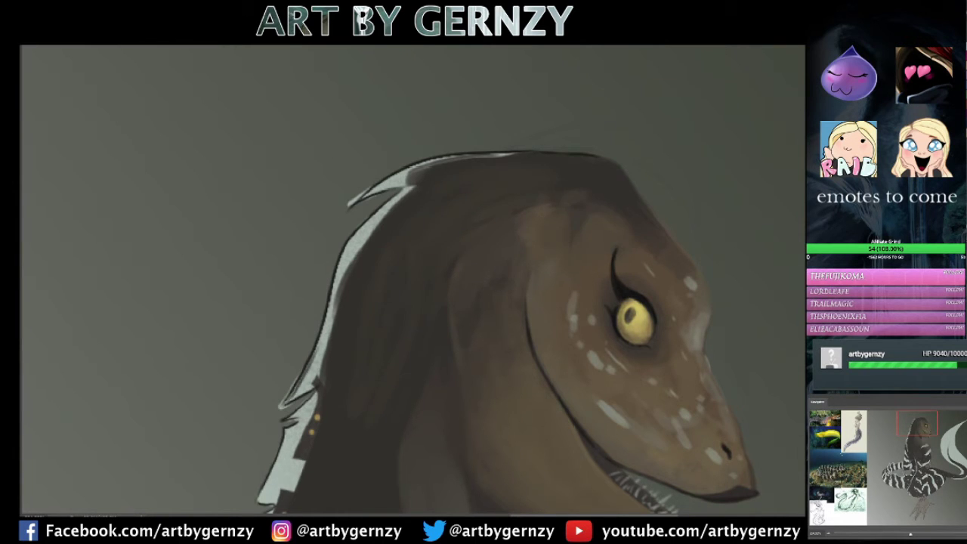
pyautogui.scroll(-2, 530, 296)
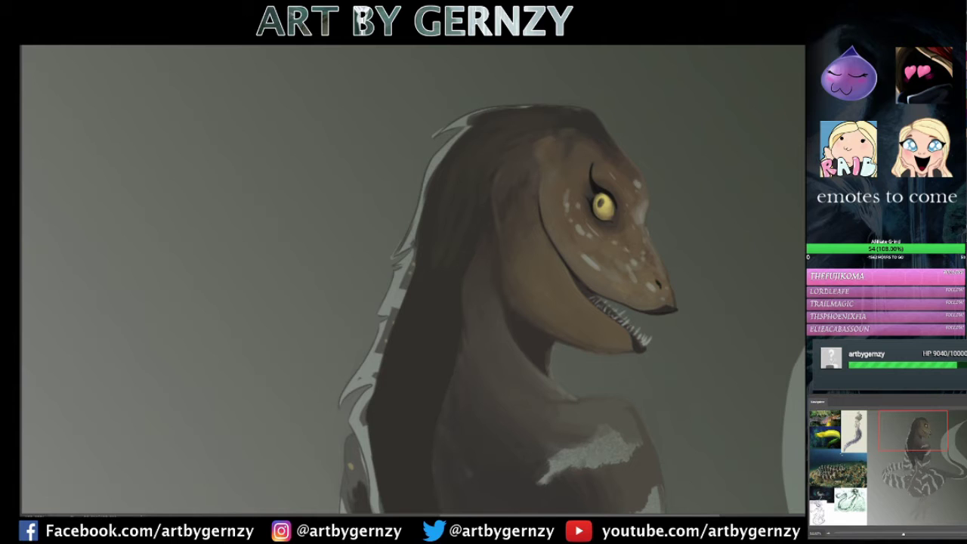
pyautogui.moveTo(458, 136); pyautogui.dragTo(393, 260)
pyautogui.hotkey('ctrl', 'Tab')
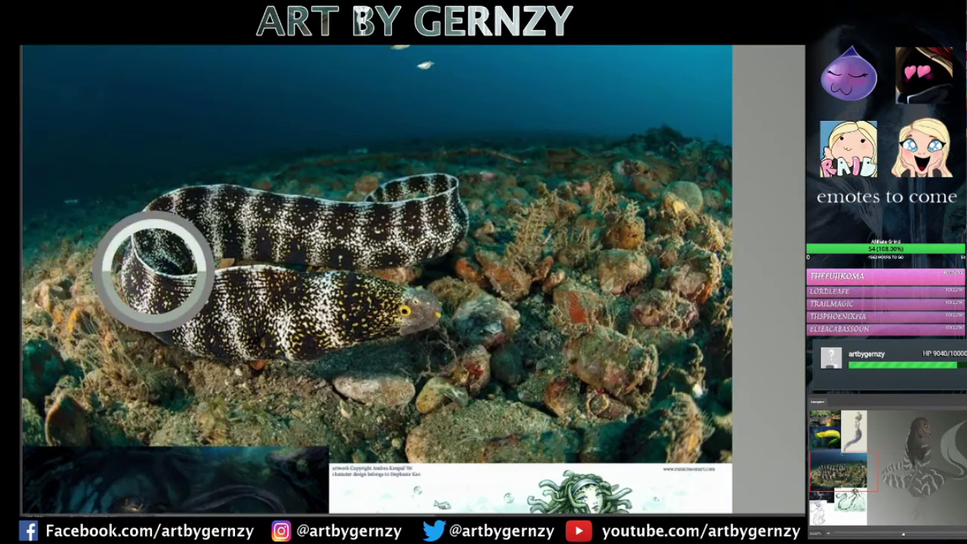
pyautogui.hotkey('ctrl', 'Tab')
# Add light strokes along the back edge of the head and neck.
pyautogui.moveTo(469, 132); pyautogui.dragTo(421, 257)
pyautogui.moveTo(449, 221); pyautogui.dragTo(421, 260)
pyautogui.moveTo(466, 172); pyautogui.dragTo(449, 210)
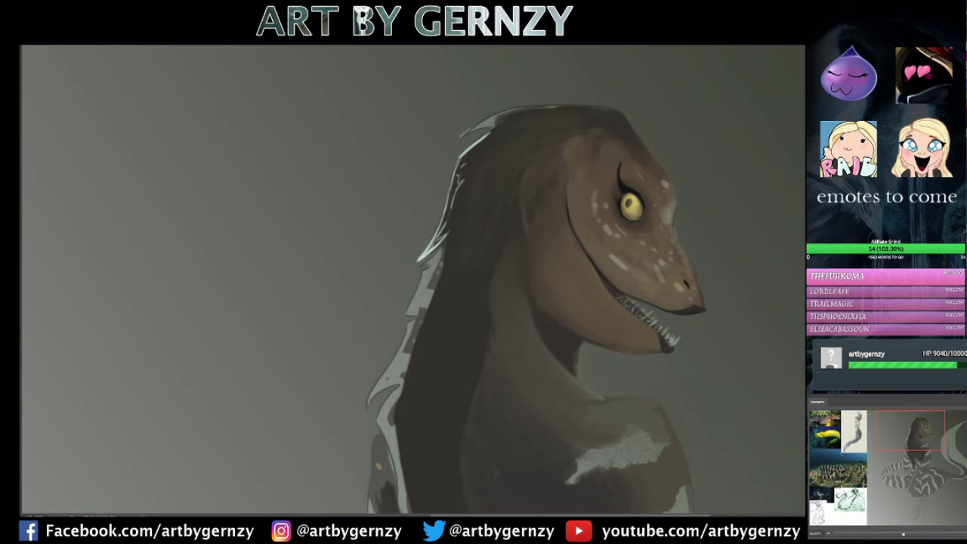
pyautogui.moveTo(446, 235); pyautogui.dragTo(423, 257)
pyautogui.moveTo(461, 200); pyautogui.dragTo(436, 244)
pyautogui.moveTo(466, 177); pyautogui.dragTo(437, 241)
# With Sampled Brush 5, paint light hair strands along the neck and spiky strands on the head top.
pyautogui.press('F5')
pyautogui.click(129, 269)
pyautogui.press('F5')
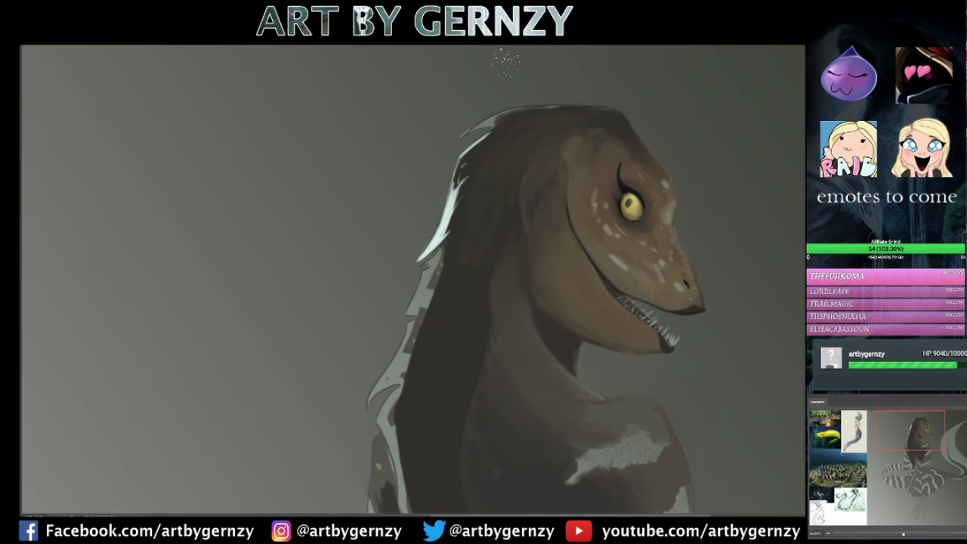
pyautogui.press('F5')
pyautogui.press('F5')
pyautogui.moveTo(443, 222); pyautogui.dragTo(421, 250)
pyautogui.moveTo(462, 155); pyautogui.dragTo(436, 228)
pyautogui.moveTo(609, 85)
pyautogui.mouseDown()
pyautogui.moveTo(637, 138)
pyautogui.moveTo(507, 90)
pyautogui.moveTo(478, 106)
pyautogui.moveTo(502, 99)
pyautogui.mouseUp()
pyautogui.moveTo(488, 147); pyautogui.dragTo(456, 195)
pyautogui.moveTo(531, 122); pyautogui.dragTo(476, 152)
pyautogui.moveTo(615, 107); pyautogui.dragTo(517, 121)
# Switch to a speckle texture brush and dab light speckles onto the neck and mane.
pyautogui.click(83, 420)
pyautogui.moveTo(452, 227); pyautogui.dragTo(503, 196)
pyautogui.moveTo(429, 304); pyautogui.dragTo(485, 323)
pyautogui.moveTo(547, 117)
pyautogui.mouseDown()
pyautogui.moveTo(499, 151)
pyautogui.moveTo(492, 142)
pyautogui.mouseUp()
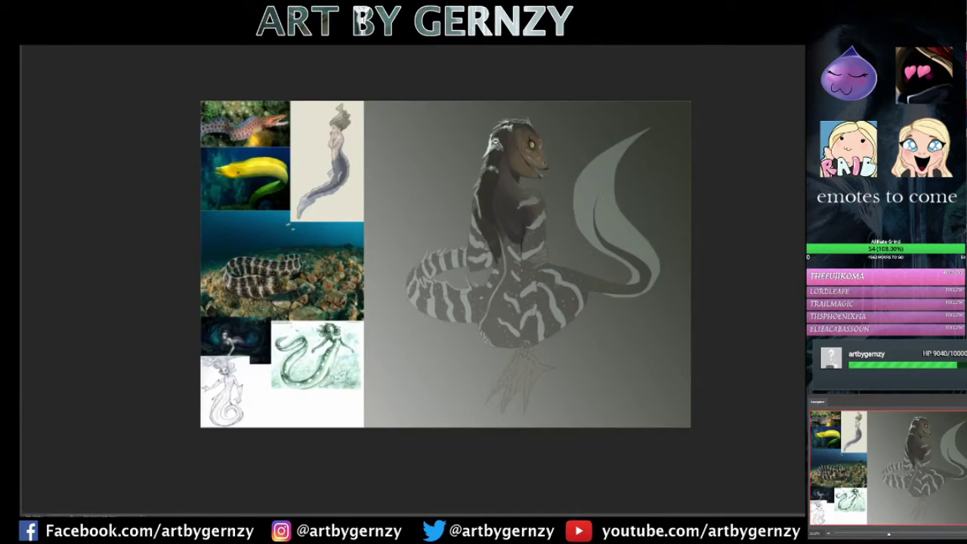
pyautogui.scroll(1, 495, 334)
pyautogui.moveTo(423, 264); pyautogui.dragTo(491, 249)
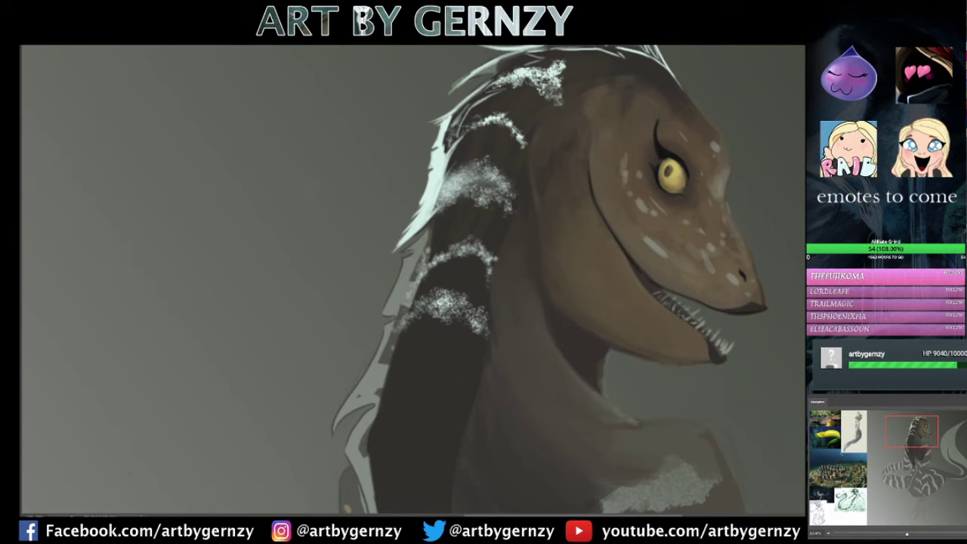
# Paint light hair strands down the mane's left edge and add highlights near the eye and snout.
pyautogui.moveTo(446, 206)
pyautogui.mouseDown()
pyautogui.moveTo(427, 154)
pyautogui.moveTo(432, 186)
pyautogui.moveTo(484, 84)
pyautogui.moveTo(457, 105)
pyautogui.mouseUp()
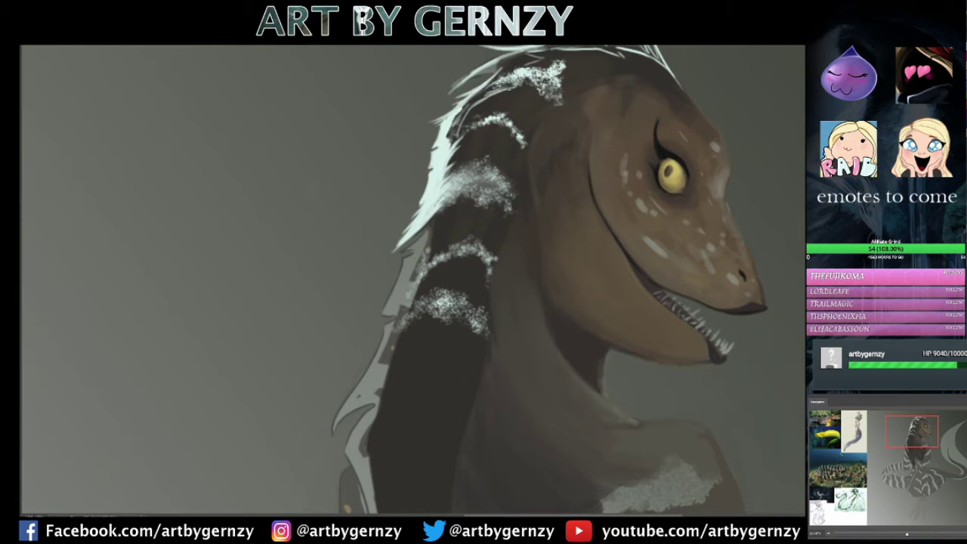
pyautogui.moveTo(510, 89); pyautogui.dragTo(448, 148)
pyautogui.moveTo(723, 175); pyautogui.dragTo(728, 222)
pyautogui.moveTo(431, 219); pyautogui.dragTo(378, 329)
pyautogui.moveTo(384, 328); pyautogui.dragTo(332, 446)
pyautogui.moveTo(362, 408); pyautogui.dragTo(340, 495)
pyautogui.moveTo(446, 211); pyautogui.dragTo(386, 400)
pyautogui.moveTo(450, 302); pyautogui.dragTo(378, 350)
pyautogui.moveTo(405, 302); pyautogui.dragTo(384, 317)
pyautogui.moveTo(417, 274); pyautogui.dragTo(402, 303)
pyautogui.moveTo(481, 125)
pyautogui.mouseDown()
pyautogui.moveTo(456, 148)
pyautogui.moveTo(483, 113)
pyautogui.mouseUp()
# Spray white speckles over the mane bands and add hair across the mane top and edges.
pyautogui.moveTo(522, 147)
pyautogui.mouseDown()
pyautogui.moveTo(453, 200)
pyautogui.moveTo(401, 338)
pyautogui.mouseUp()
pyautogui.moveTo(513, 61); pyautogui.dragTo(445, 100)
pyautogui.moveTo(548, 46); pyautogui.dragTo(440, 106)
pyautogui.moveTo(511, 64)
pyautogui.mouseDown()
pyautogui.moveTo(478, 96)
pyautogui.moveTo(565, 47)
pyautogui.mouseUp()
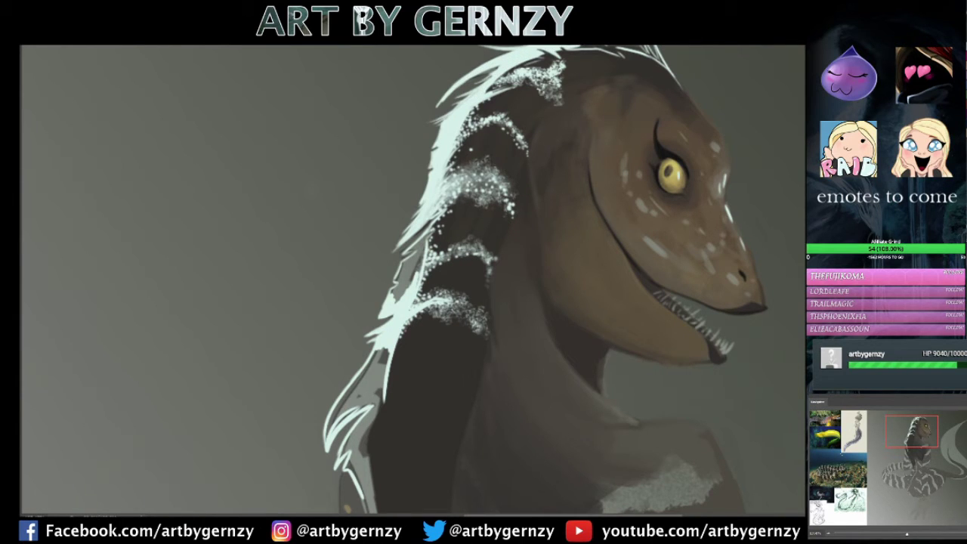
pyautogui.moveTo(440, 226)
pyautogui.mouseDown()
pyautogui.moveTo(426, 246)
pyautogui.moveTo(437, 252)
pyautogui.moveTo(408, 285)
pyautogui.mouseUp()
pyautogui.moveTo(425, 250)
pyautogui.mouseDown()
pyautogui.moveTo(389, 301)
pyautogui.moveTo(408, 276)
pyautogui.mouseUp()
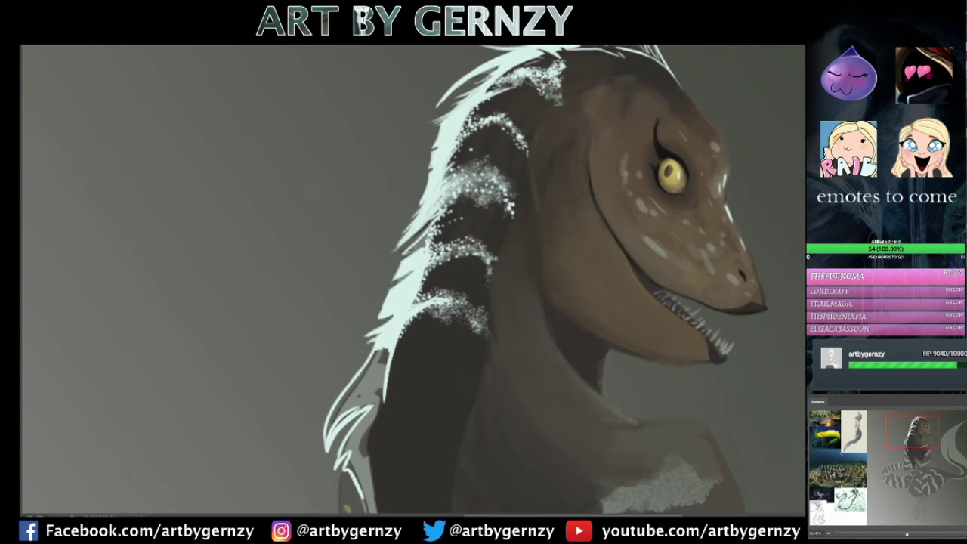
pyautogui.moveTo(430, 233)
pyautogui.mouseDown()
pyautogui.moveTo(402, 255)
pyautogui.moveTo(416, 307)
pyautogui.moveTo(408, 327)
pyautogui.mouseUp()
pyautogui.moveTo(469, 314)
pyautogui.mouseDown()
pyautogui.moveTo(408, 327)
pyautogui.moveTo(393, 383)
pyautogui.mouseUp()
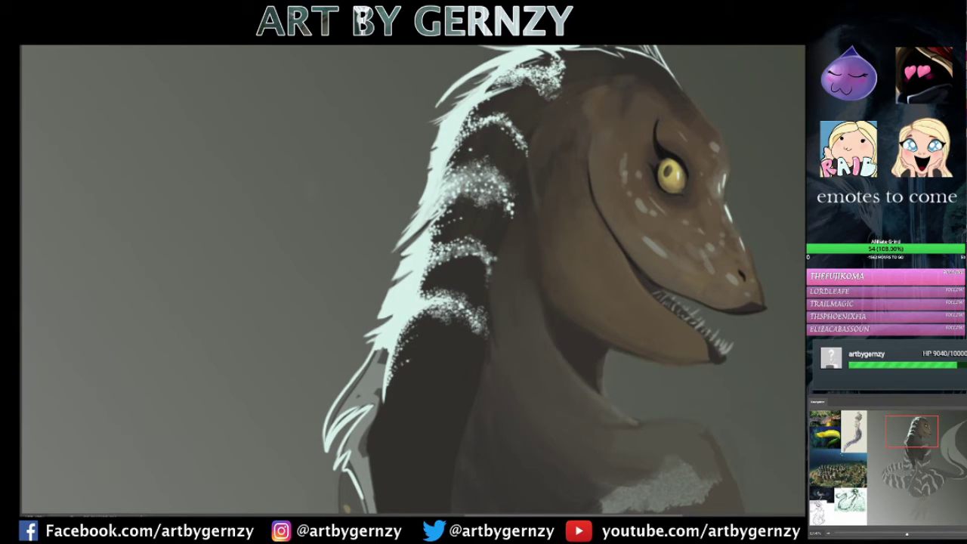
pyautogui.moveTo(568, 47); pyautogui.dragTo(653, 55)
# Highlight the upper mane edge with faint strokes while viewing the whole canvas.
pyautogui.hotkey('ctrl', '0')
pyautogui.scroll(2, 574, 226)
pyautogui.moveTo(529, 146); pyautogui.dragTo(535, 119)
pyautogui.moveTo(542, 74)
pyautogui.mouseDown()
pyautogui.moveTo(559, 53)
pyautogui.moveTo(606, 46)
pyautogui.mouseUp()
pyautogui.moveTo(546, 67); pyautogui.dragTo(562, 54)
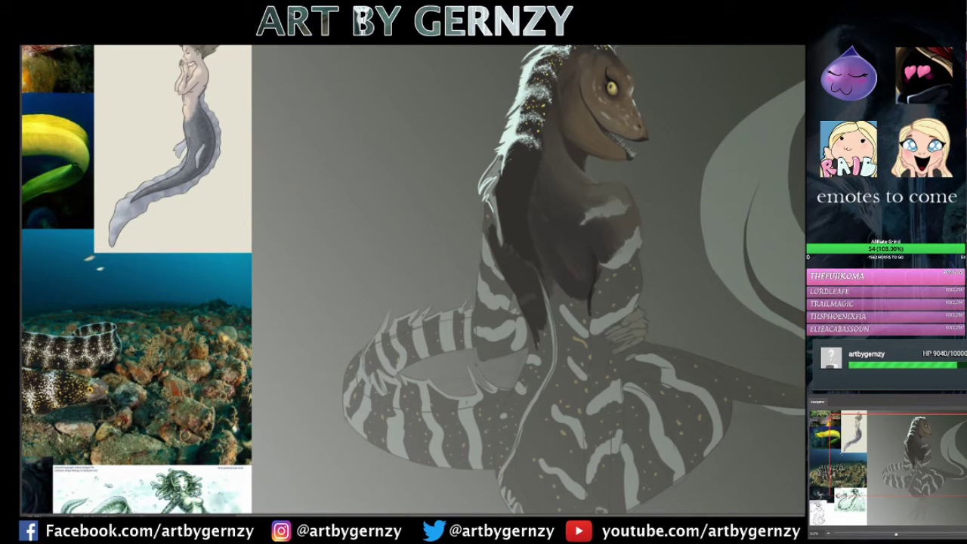
# Add faint light strokes to the mane and extend it downward with pale hair.
pyautogui.scroll(5, 483, 189)
pyautogui.moveTo(435, 227); pyautogui.dragTo(468, 159)
pyautogui.moveTo(461, 204); pyautogui.dragTo(488, 155)
pyautogui.hotkey('ctrl', '0')
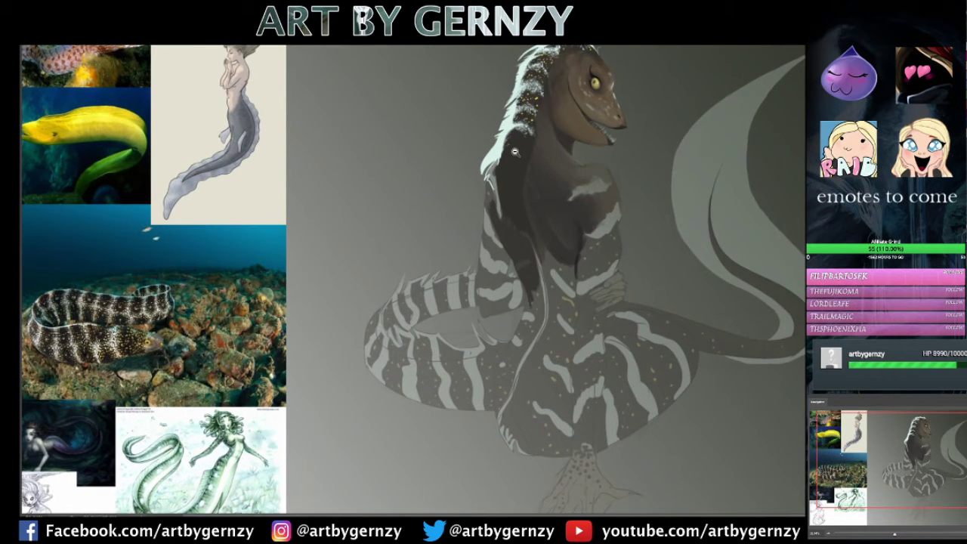
pyautogui.scroll(5, 529, 136)
pyautogui.moveTo(424, 272)
pyautogui.mouseDown()
pyautogui.moveTo(468, 170)
pyautogui.moveTo(417, 306)
pyautogui.mouseUp()
pyautogui.moveTo(434, 238); pyautogui.dragTo(415, 322)
pyautogui.moveTo(452, 215); pyautogui.dragTo(420, 245)
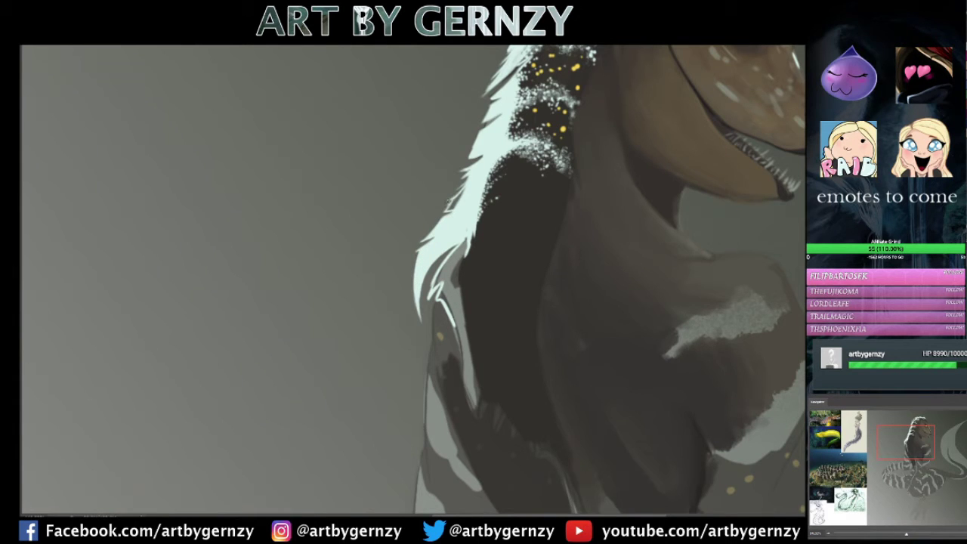
# Extend the pale mane strands down the neck along its lower edge.
pyautogui.rightClick(453, 198)
pyautogui.moveTo(444, 276)
pyautogui.mouseDown()
pyautogui.moveTo(428, 313)
pyautogui.moveTo(440, 355)
pyautogui.mouseUp()
pyautogui.moveTo(472, 236)
pyautogui.mouseDown()
pyautogui.moveTo(436, 286)
pyautogui.moveTo(488, 425)
pyautogui.moveTo(452, 275)
pyautogui.moveTo(428, 289)
pyautogui.mouseUp()
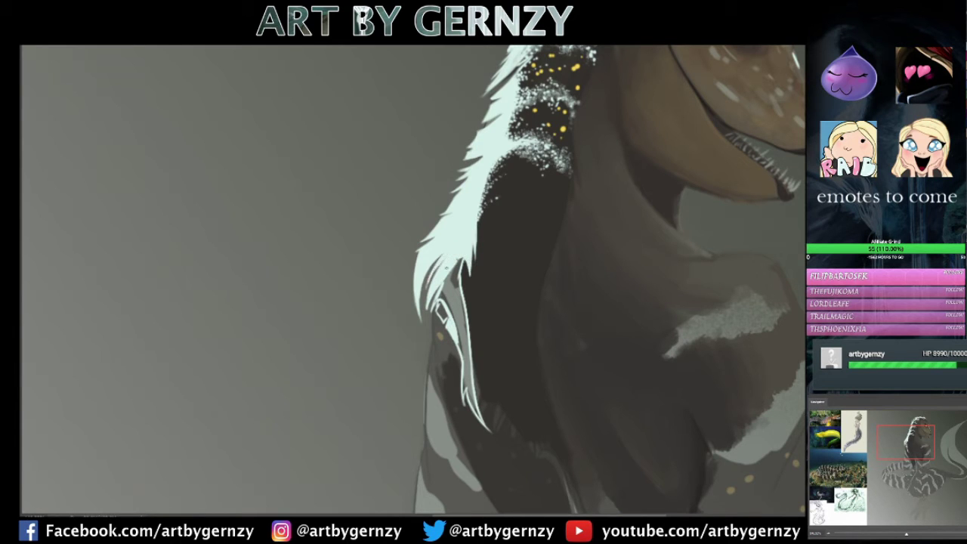
pyautogui.moveTo(453, 258)
pyautogui.mouseDown()
pyautogui.moveTo(438, 301)
pyautogui.moveTo(462, 358)
pyautogui.mouseUp()
pyautogui.moveTo(464, 313)
pyautogui.mouseDown()
pyautogui.moveTo(468, 395)
pyautogui.moveTo(486, 428)
pyautogui.mouseUp()
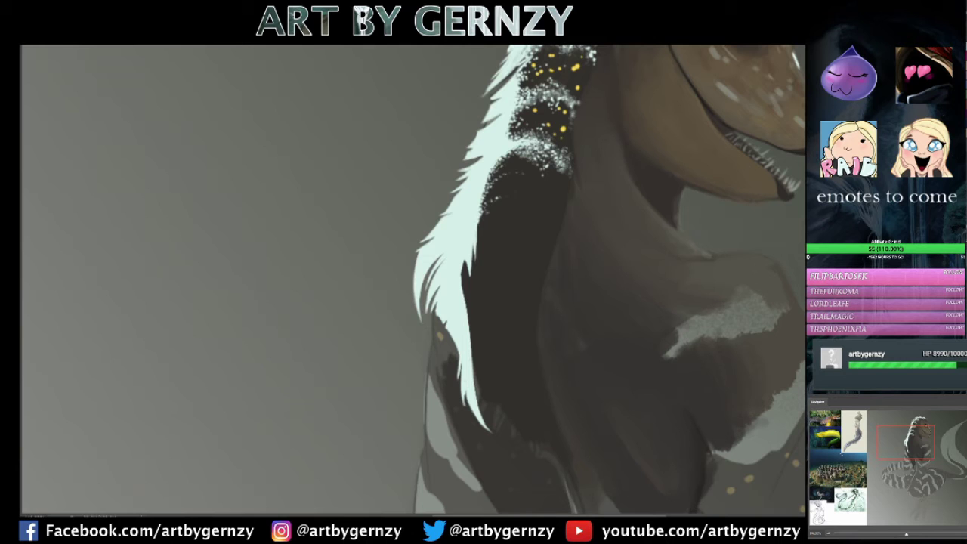
pyautogui.hotkey('ctrl', '0')
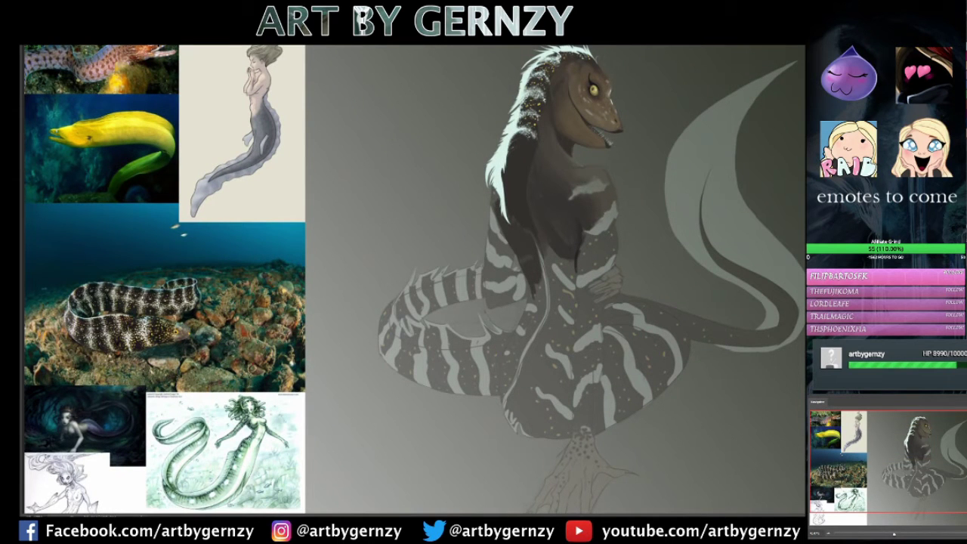
pyautogui.scroll(5, 593, 288)
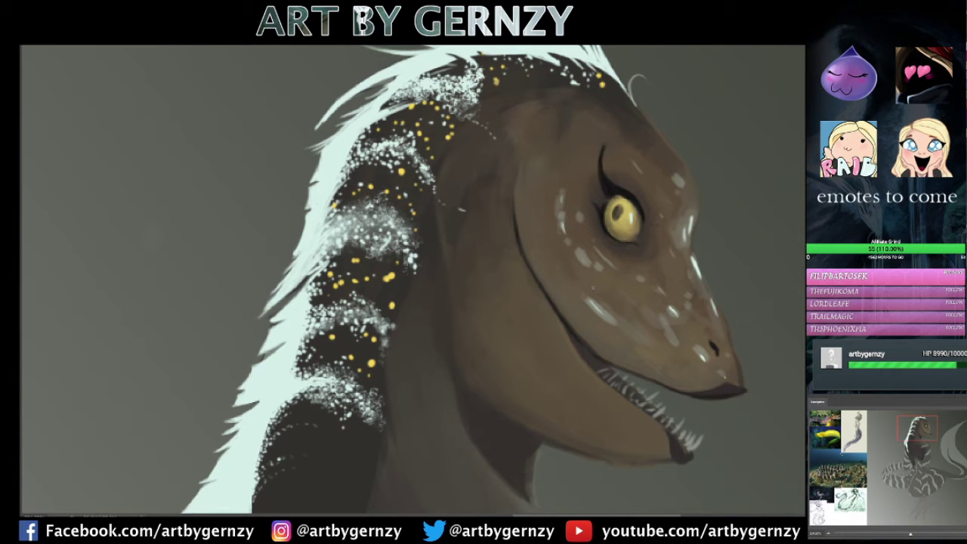
pyautogui.scroll(3, 454, 247)
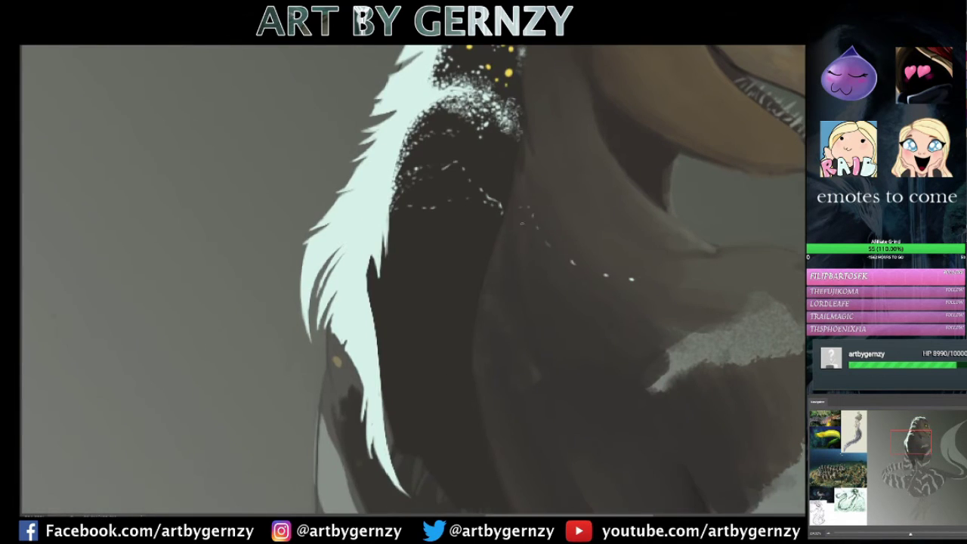
pyautogui.scroll(-3, 612, 289)
pyautogui.hotkey('ctrl', '0')
# With a new brush preset, shade the torso dark brown from neck to tail coil, darkening its left edge.
pyautogui.rightClick(154, 187)
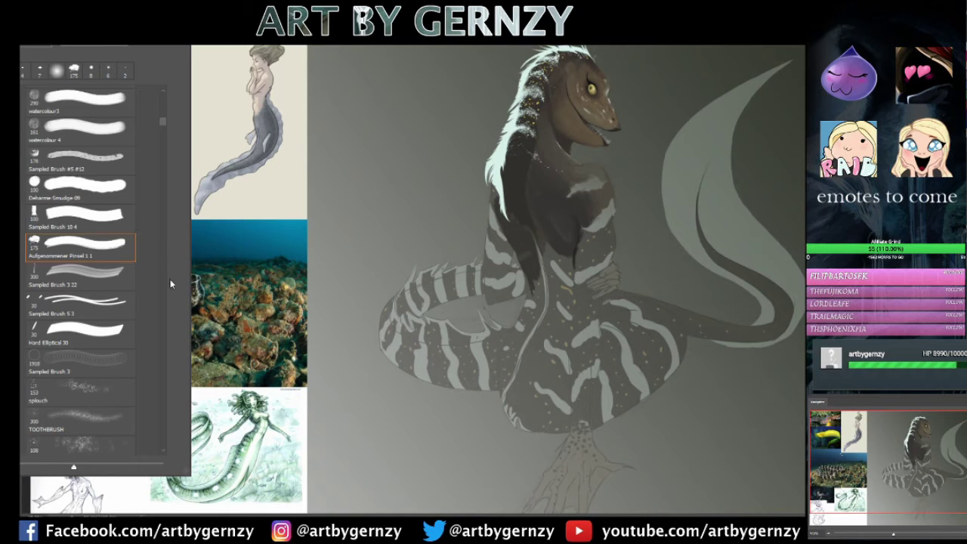
pyautogui.moveTo(154, 187); pyautogui.dragTo(164, 120)
pyautogui.click(83, 309)
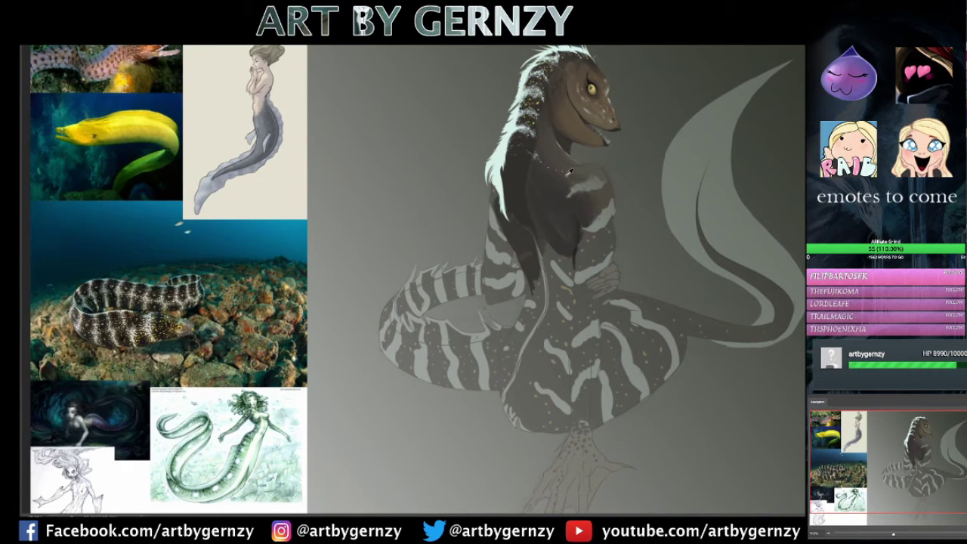
pyautogui.moveTo(556, 256); pyautogui.dragTo(548, 416)
pyautogui.moveTo(568, 328); pyautogui.dragTo(532, 420)
pyautogui.moveTo(563, 355)
pyautogui.mouseDown()
pyautogui.moveTo(563, 257)
pyautogui.moveTo(546, 388)
pyautogui.moveTo(559, 429)
pyautogui.mouseUp()
pyautogui.moveTo(536, 396); pyautogui.dragTo(529, 409)
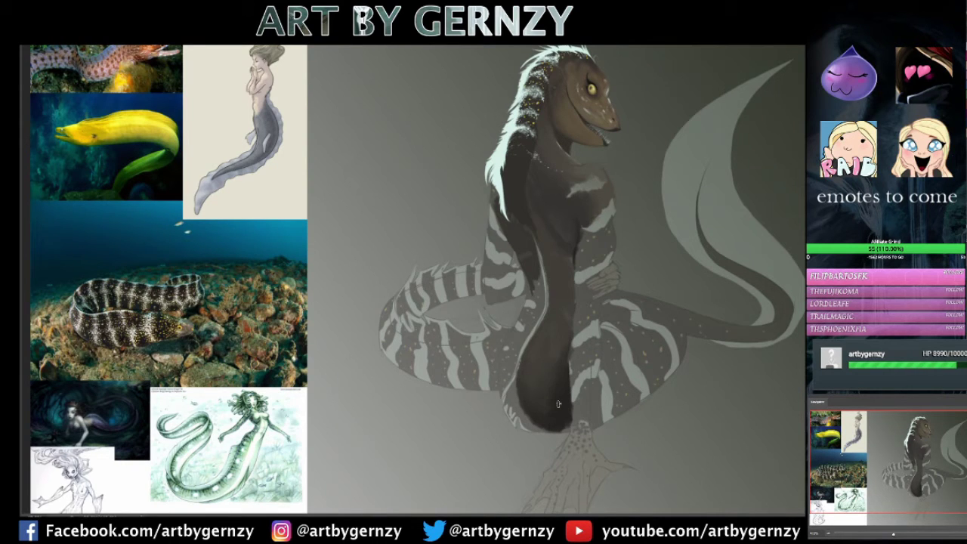
pyautogui.moveTo(545, 407); pyautogui.dragTo(547, 242)
pyautogui.moveTo(534, 266)
pyautogui.mouseDown()
pyautogui.moveTo(537, 332)
pyautogui.moveTo(514, 385)
pyautogui.mouseUp()
pyautogui.moveTo(533, 299); pyautogui.dragTo(508, 397)
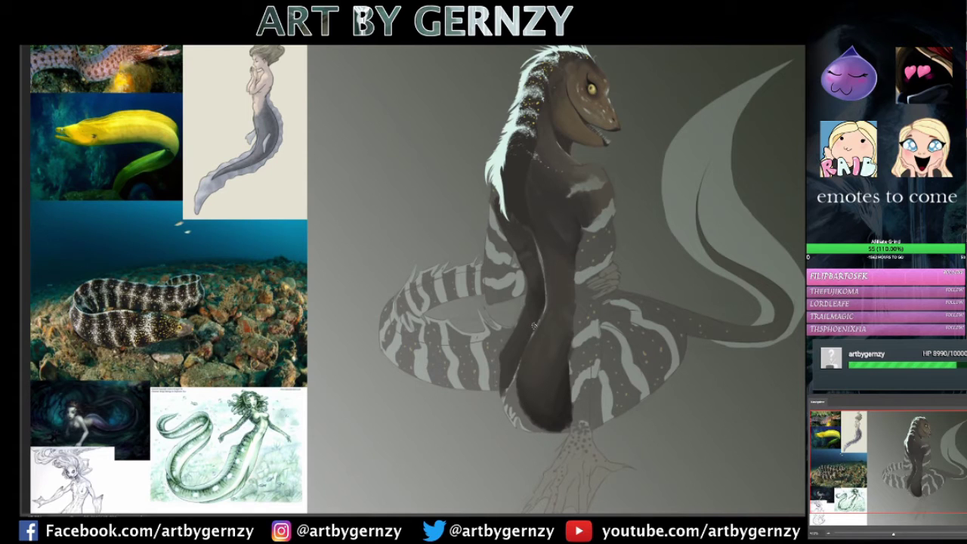
pyautogui.scroll(3, 569, 281)
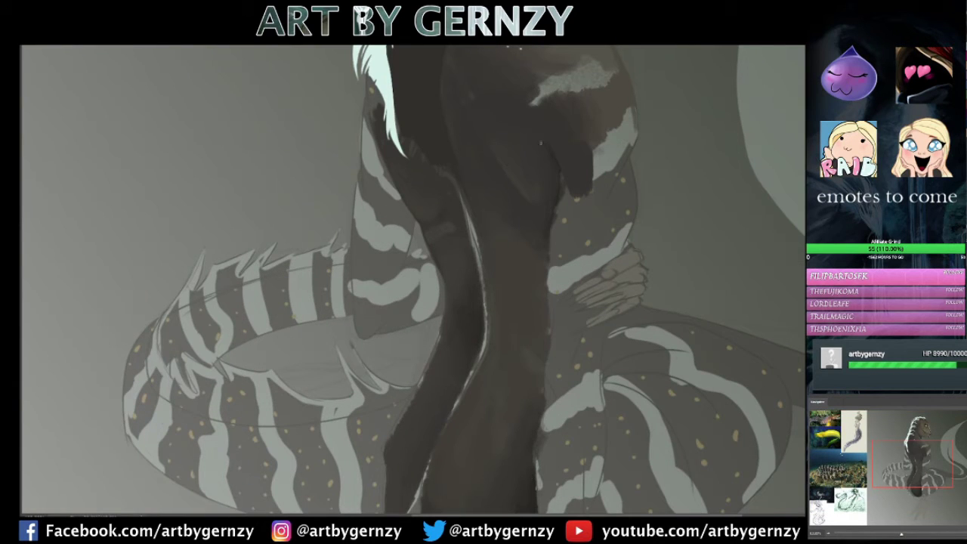
# Paint dark brown shading over the chest and torso and cover the shoulder's light patch.
pyautogui.moveTo(595, 150)
pyautogui.mouseDown()
pyautogui.moveTo(594, 186)
pyautogui.moveTo(608, 121)
pyautogui.moveTo(609, 173)
pyautogui.mouseUp()
pyautogui.moveTo(589, 84); pyautogui.dragTo(634, 144)
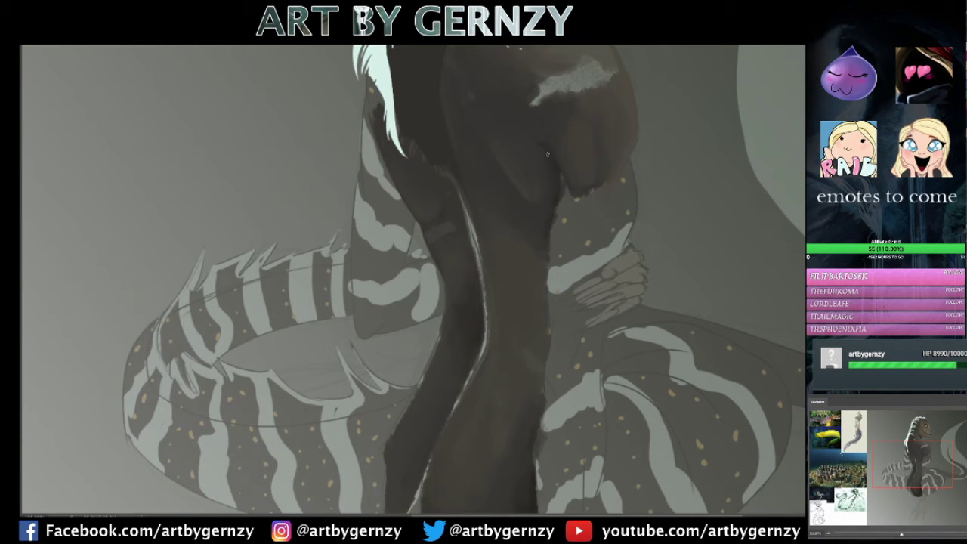
pyautogui.moveTo(552, 199); pyautogui.dragTo(558, 260)
pyautogui.moveTo(563, 190); pyautogui.dragTo(589, 272)
pyautogui.moveTo(578, 175)
pyautogui.mouseDown()
pyautogui.moveTo(631, 261)
pyautogui.moveTo(609, 189)
pyautogui.mouseUp()
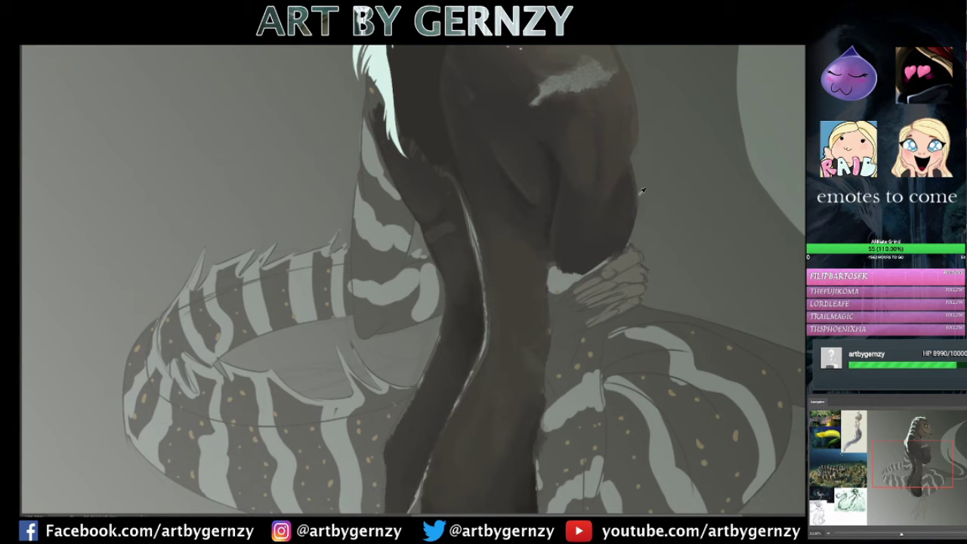
pyautogui.scroll(-5, 636, 170)
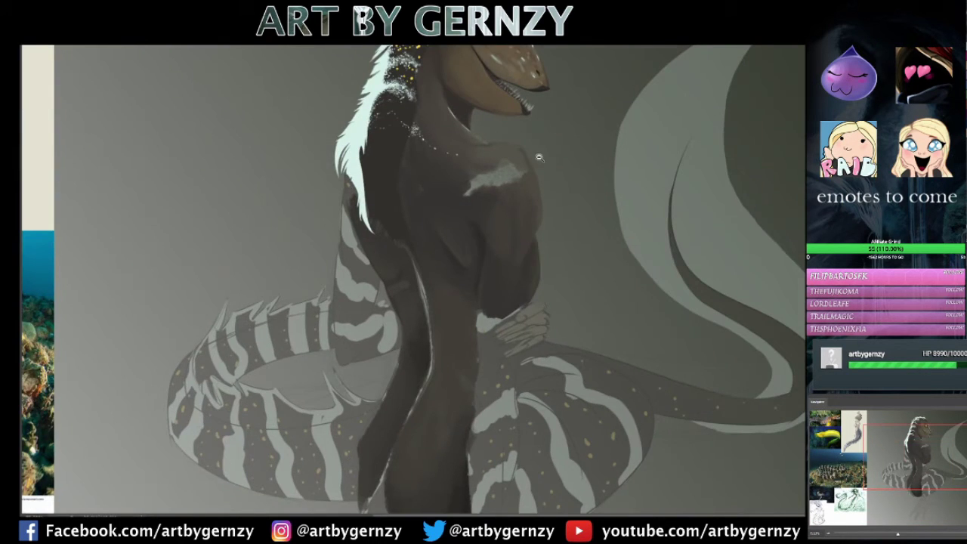
pyautogui.scroll(6, 387, 211)
pyautogui.moveTo(388, 212); pyautogui.dragTo(460, 194)
pyautogui.scroll(-4, 459, 194)
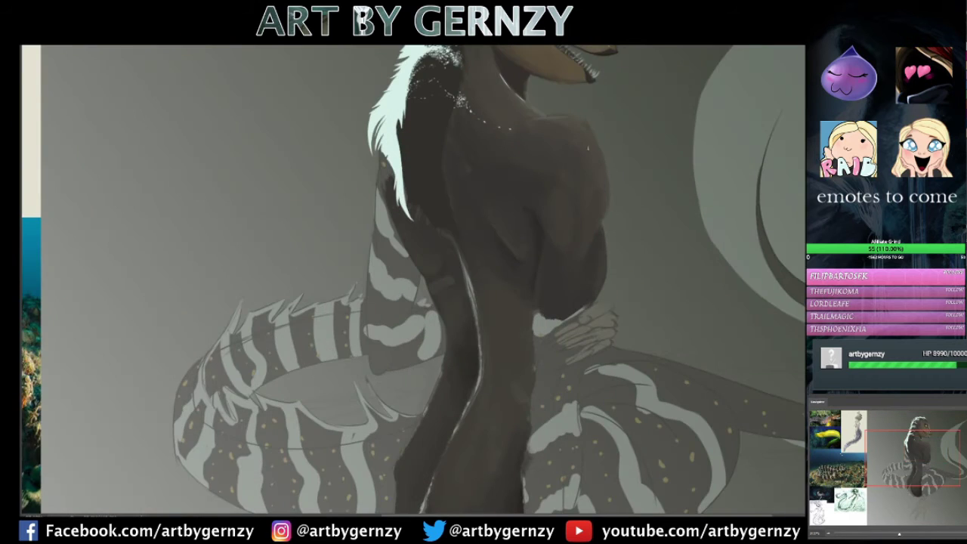
pyautogui.scroll(1, 559, 152)
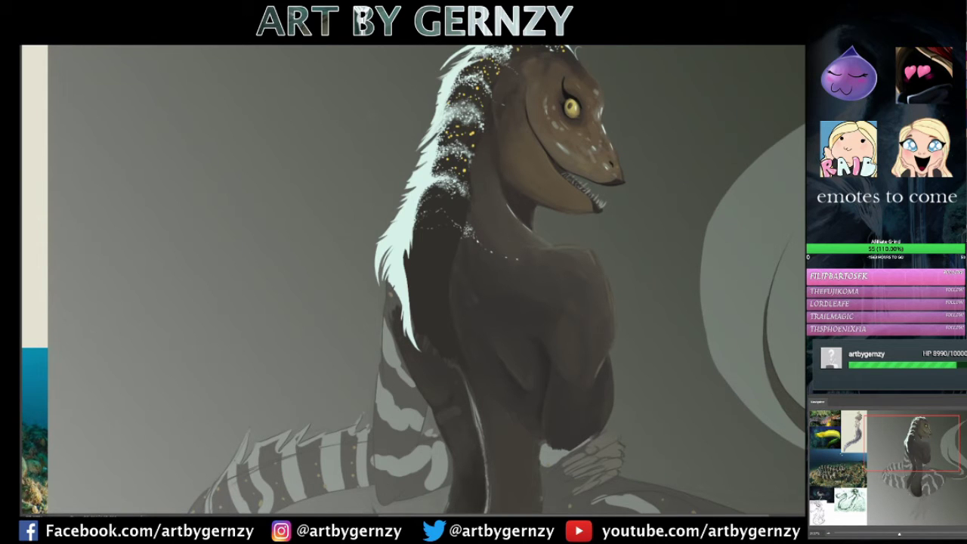
# Shade around and below the hand in dark brown, extending down the lower body.
pyautogui.scroll(-5, 578, 147)
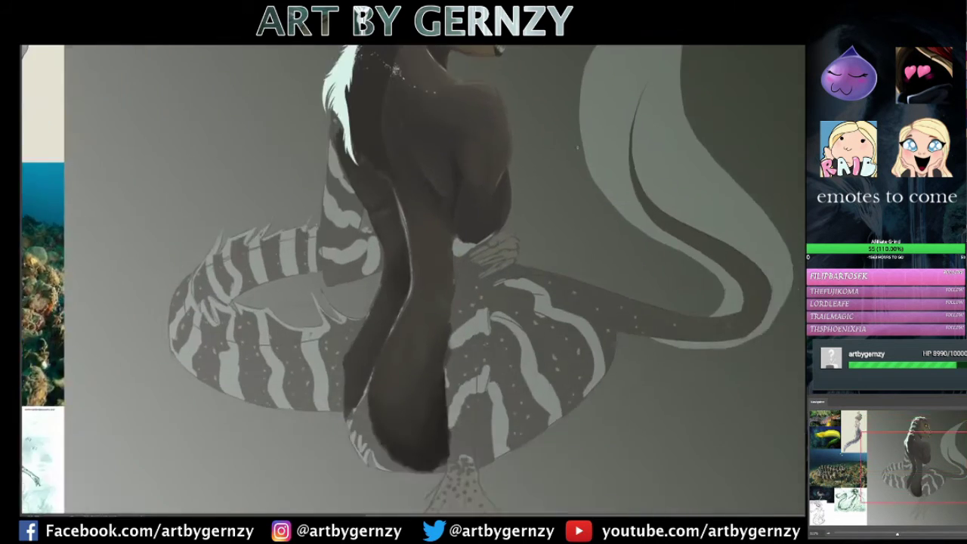
pyautogui.moveTo(493, 241); pyautogui.dragTo(510, 225)
pyautogui.moveTo(483, 246)
pyautogui.mouseDown()
pyautogui.moveTo(458, 275)
pyautogui.moveTo(479, 332)
pyautogui.mouseUp()
pyautogui.moveTo(487, 292); pyautogui.dragTo(484, 387)
pyautogui.moveTo(483, 334)
pyautogui.mouseDown()
pyautogui.moveTo(479, 428)
pyautogui.moveTo(475, 398)
pyautogui.moveTo(463, 443)
pyautogui.mouseUp()
pyautogui.moveTo(470, 354); pyautogui.dragTo(453, 470)
# Add small dark strokes on the leg and darken the torso's centre line.
pyautogui.hotkey('ctrl', '-')
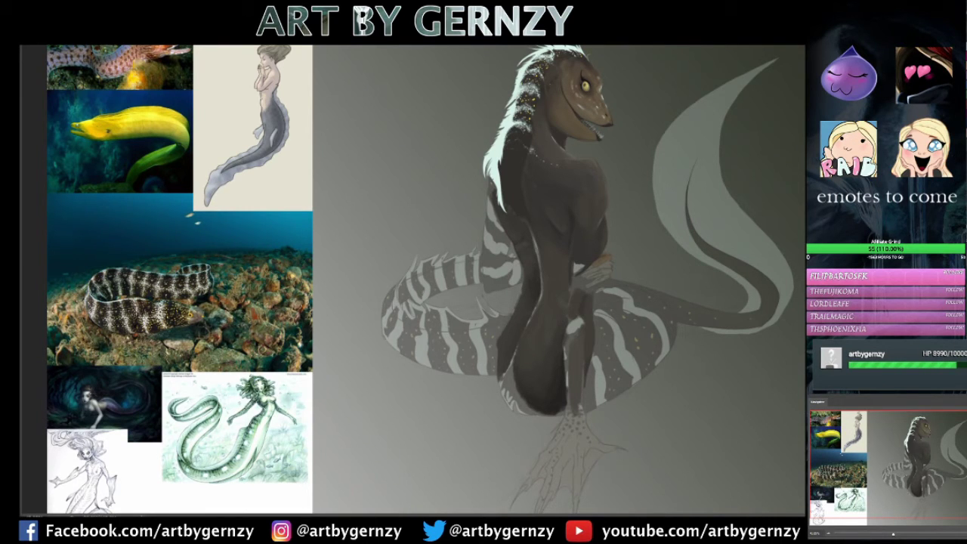
pyautogui.scroll(5, 401, 339)
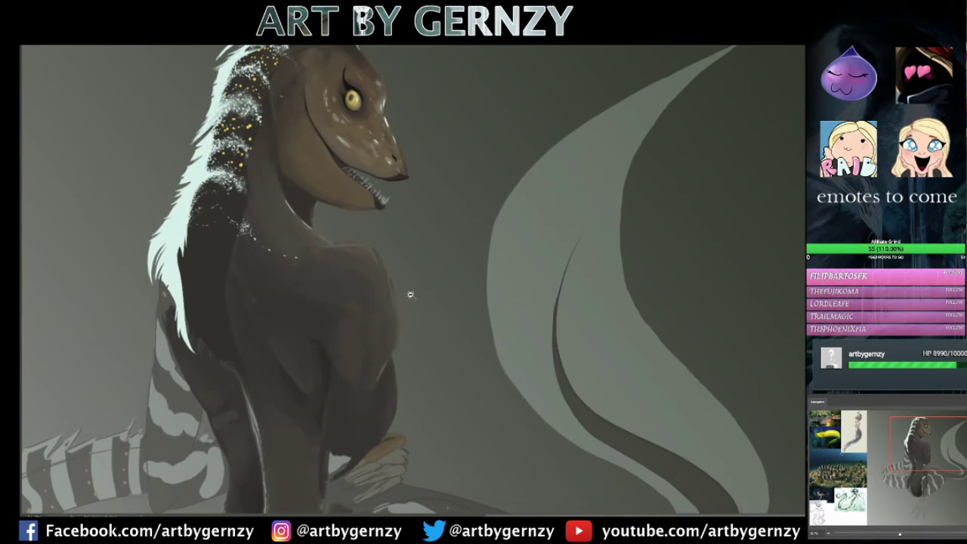
pyautogui.moveTo(401, 339); pyautogui.dragTo(270, 310)
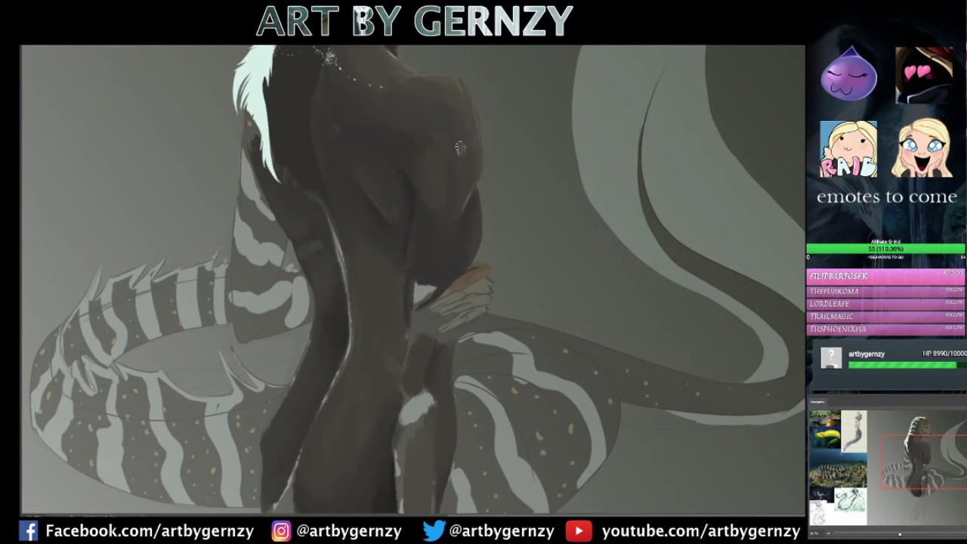
pyautogui.scroll(-3, 245, 125)
pyautogui.moveTo(423, 276); pyautogui.dragTo(402, 355)
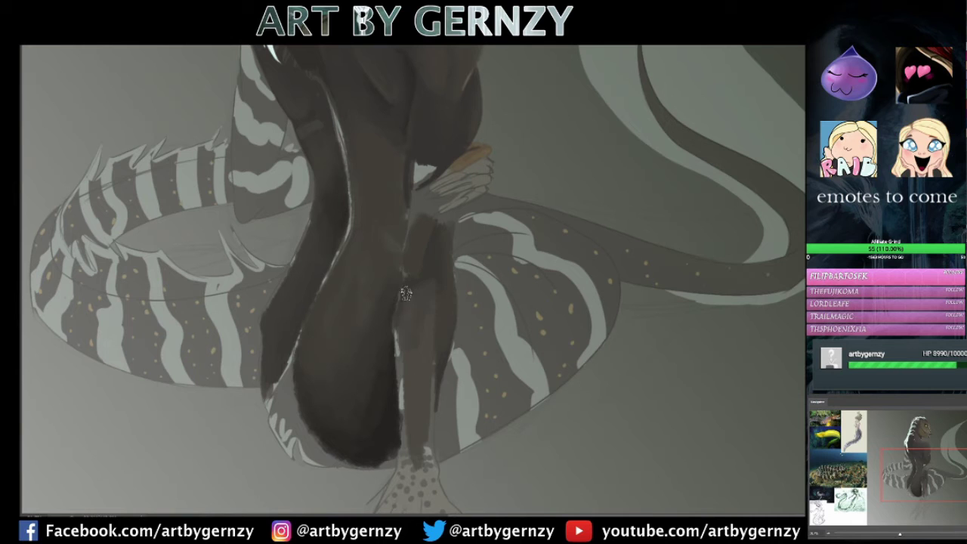
pyautogui.moveTo(411, 299); pyautogui.dragTo(420, 219)
pyautogui.scroll(3, 438, 133)
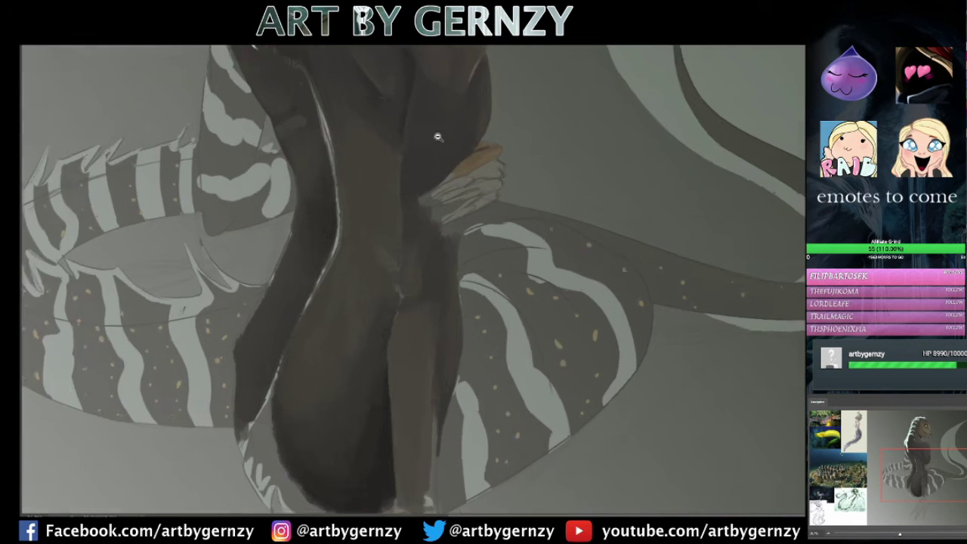
pyautogui.scroll(2, 439, 133)
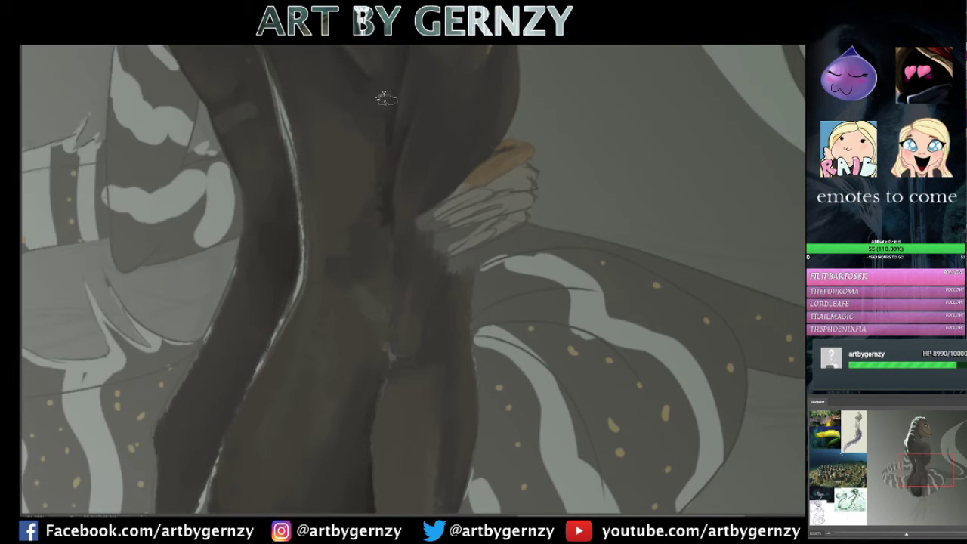
pyautogui.moveTo(390, 344)
pyautogui.mouseDown()
pyautogui.moveTo(380, 411)
pyautogui.moveTo(388, 371)
pyautogui.mouseUp()
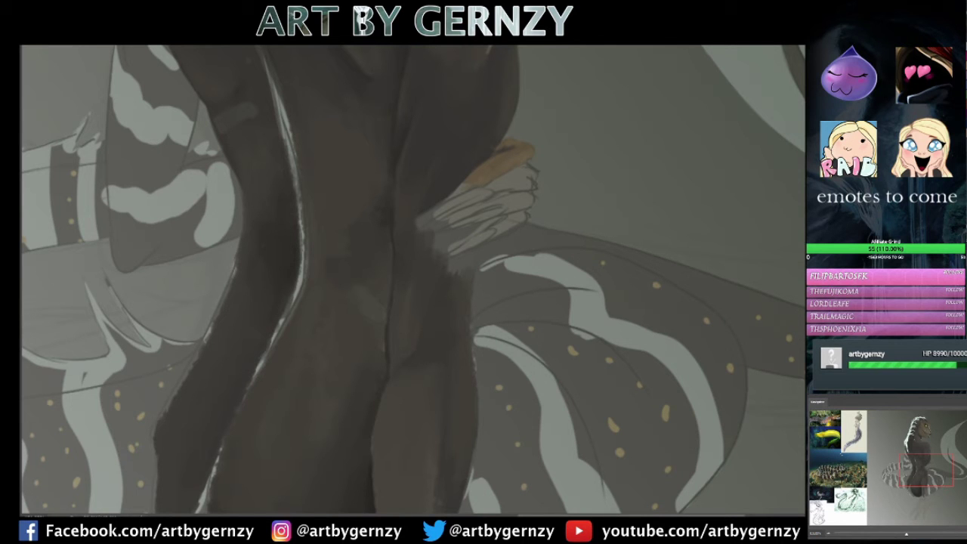
pyautogui.hotkey('ctrl', '0')
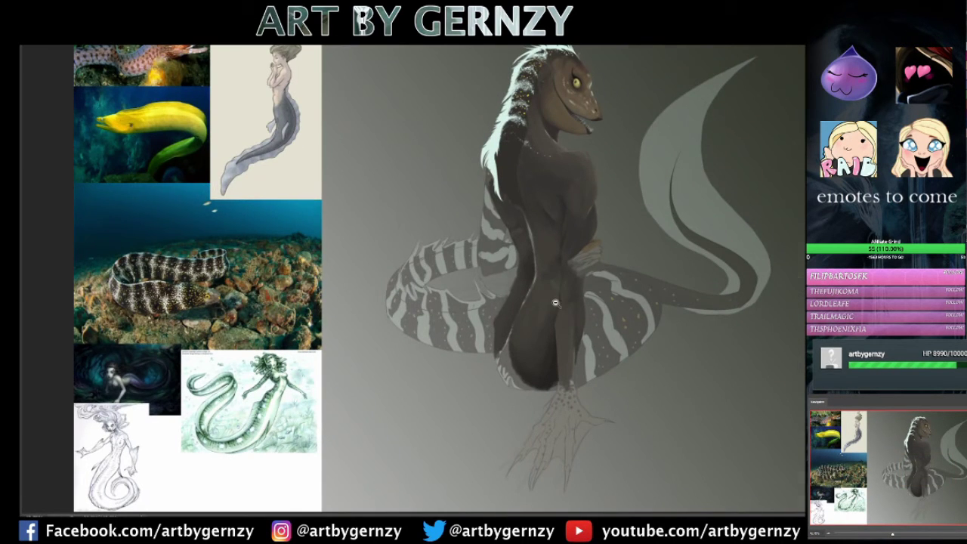
# Shade the tail loop's inner and left edges and paint a dark band beneath it.
pyautogui.scroll(5, 559, 308)
pyautogui.moveTo(441, 311)
pyautogui.mouseDown()
pyautogui.moveTo(401, 331)
pyautogui.moveTo(190, 294)
pyautogui.mouseUp()
pyautogui.moveTo(188, 254); pyautogui.dragTo(198, 310)
pyautogui.moveTo(438, 319); pyautogui.dragTo(185, 281)
pyautogui.moveTo(185, 332)
pyautogui.mouseDown()
pyautogui.moveTo(180, 269)
pyautogui.moveTo(227, 355)
pyautogui.mouseUp()
pyautogui.moveTo(193, 227)
pyautogui.mouseDown()
pyautogui.moveTo(165, 299)
pyautogui.moveTo(215, 374)
pyautogui.mouseUp()
pyautogui.moveTo(170, 298); pyautogui.dragTo(198, 343)
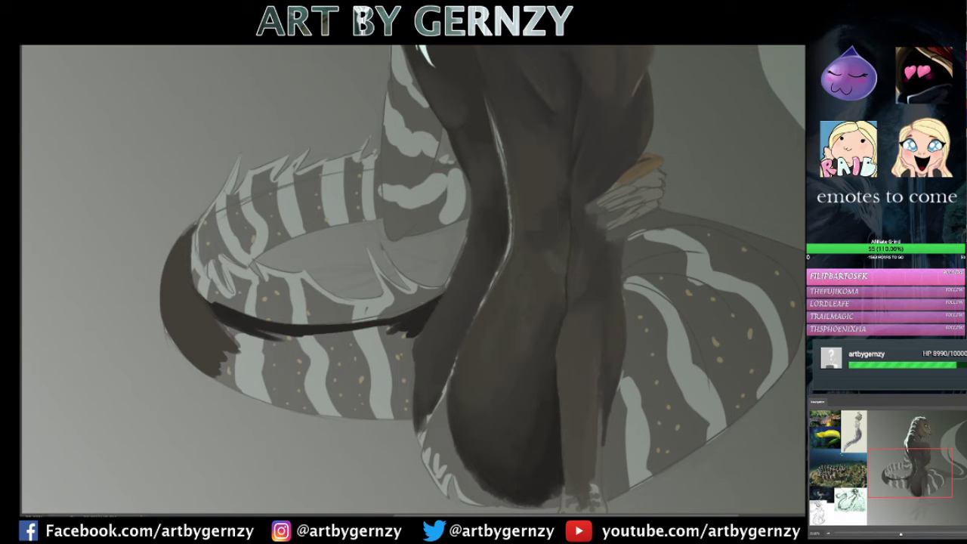
pyautogui.moveTo(189, 332); pyautogui.dragTo(412, 408)
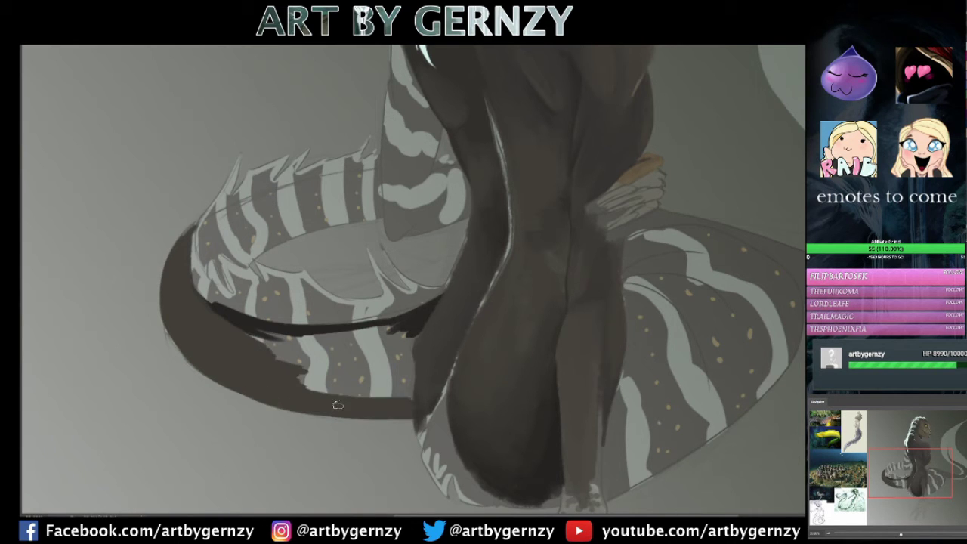
pyautogui.moveTo(242, 333); pyautogui.dragTo(416, 371)
pyautogui.moveTo(279, 325); pyautogui.dragTo(427, 336)
# Darken the left part of the tail loop, deselect, and add rim light along its underside.
pyautogui.press('F5')
pyautogui.press('F5')
pyautogui.moveTo(174, 317); pyautogui.dragTo(340, 404)
pyautogui.moveTo(257, 355)
pyautogui.mouseDown()
pyautogui.moveTo(424, 378)
pyautogui.moveTo(354, 334)
pyautogui.mouseUp()
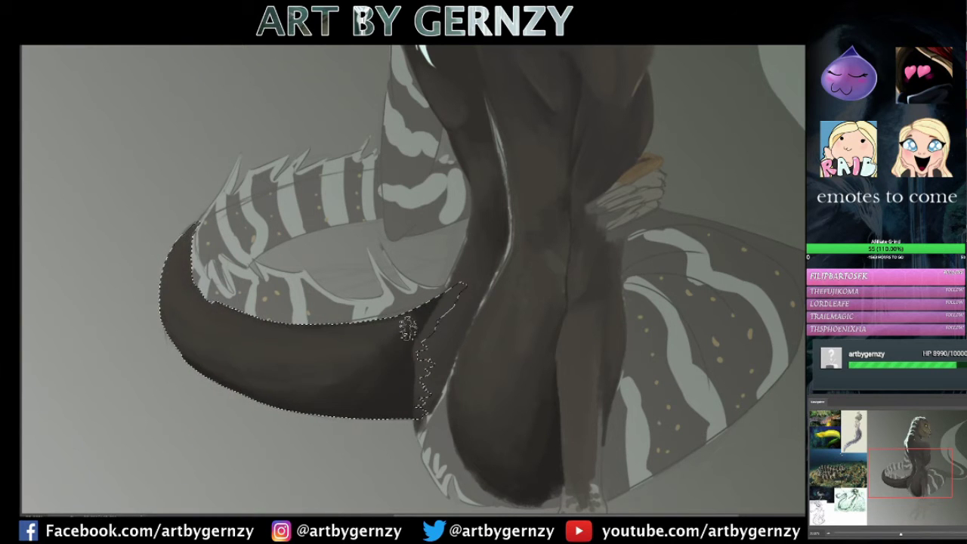
pyautogui.hotkey('ctrl', 'd')
pyautogui.scroll(-3, 414, 279)
pyautogui.scroll(4, 414, 279)
pyautogui.press('F5')
pyautogui.press('F5')
pyautogui.moveTo(141, 238)
pyautogui.mouseDown()
pyautogui.moveTo(181, 325)
pyautogui.moveTo(287, 385)
pyautogui.moveTo(464, 401)
pyautogui.mouseUp()
# Paint a smooth, thick dark tail curve over the striped fin.
pyautogui.press('F5')
pyautogui.press('F5')
pyautogui.moveTo(179, 174)
pyautogui.mouseDown()
pyautogui.moveTo(227, 250)
pyautogui.moveTo(414, 156)
pyautogui.mouseUp()
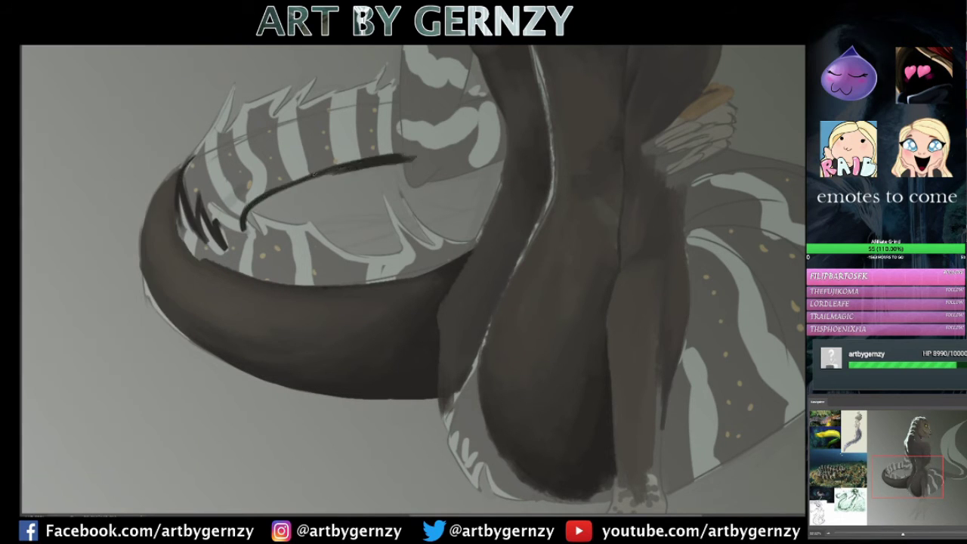
pyautogui.moveTo(412, 121); pyautogui.dragTo(212, 226)
pyautogui.moveTo(196, 166)
pyautogui.mouseDown()
pyautogui.moveTo(342, 140)
pyautogui.moveTo(227, 204)
pyautogui.moveTo(189, 242)
pyautogui.mouseUp()
pyautogui.moveTo(227, 182); pyautogui.dragTo(325, 144)
pyautogui.moveTo(249, 151); pyautogui.dragTo(393, 142)
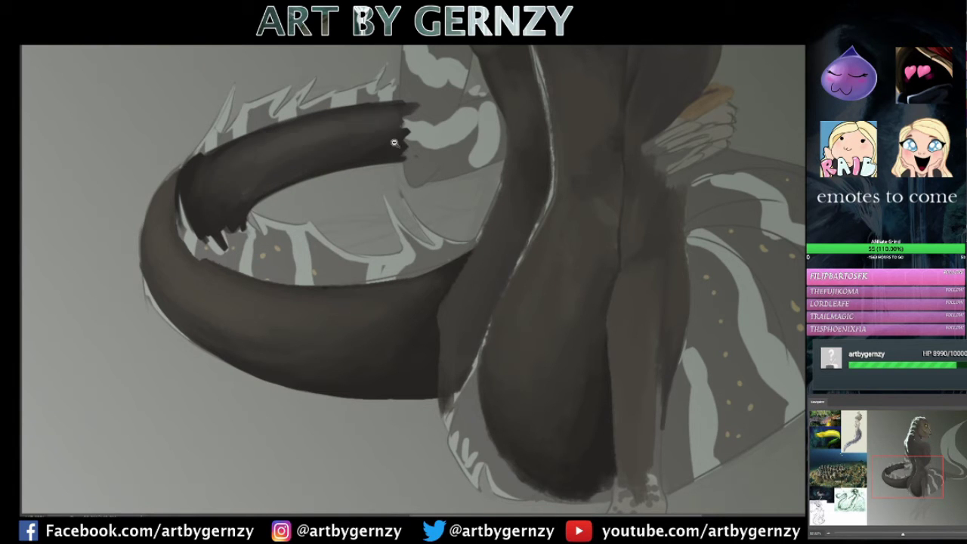
pyautogui.hotkey('ctrl', '-')
# Add short dark strokes to the tail, darken its upper edge, and rim-light its outer left edge.
pyautogui.moveTo(129, 174)
pyautogui.mouseDown()
pyautogui.moveTo(155, 208)
pyautogui.moveTo(280, 204)
pyautogui.mouseUp()
pyautogui.moveTo(174, 181)
pyautogui.mouseDown()
pyautogui.moveTo(281, 201)
pyautogui.moveTo(320, 192)
pyautogui.mouseUp()
pyautogui.scroll(3, 414, 280)
pyautogui.moveTo(168, 200); pyautogui.dragTo(111, 236)
pyautogui.moveTo(245, 197)
pyautogui.mouseDown()
pyautogui.moveTo(163, 210)
pyautogui.moveTo(115, 234)
pyautogui.moveTo(155, 210)
pyautogui.mouseUp()
pyautogui.moveTo(83, 279); pyautogui.dragTo(75, 331)
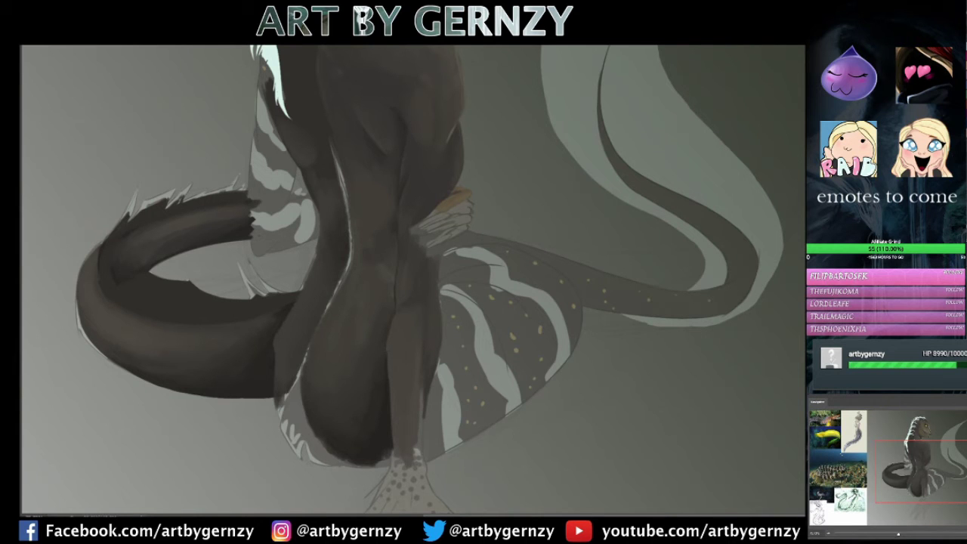
# Shade and rim-light the body's left and lower-left edges.
pyautogui.moveTo(333, 240); pyautogui.dragTo(301, 290)
pyautogui.moveTo(277, 339); pyautogui.dragTo(274, 423)
pyautogui.moveTo(319, 224); pyautogui.dragTo(309, 272)
pyautogui.moveTo(306, 382)
pyautogui.mouseDown()
pyautogui.moveTo(312, 442)
pyautogui.moveTo(346, 465)
pyautogui.moveTo(373, 467)
pyautogui.mouseUp()
pyautogui.moveTo(313, 440)
pyautogui.mouseDown()
pyautogui.moveTo(300, 378)
pyautogui.moveTo(300, 446)
pyautogui.mouseUp()
pyautogui.moveTo(292, 393)
pyautogui.mouseDown()
pyautogui.moveTo(317, 456)
pyautogui.moveTo(315, 414)
pyautogui.mouseUp()
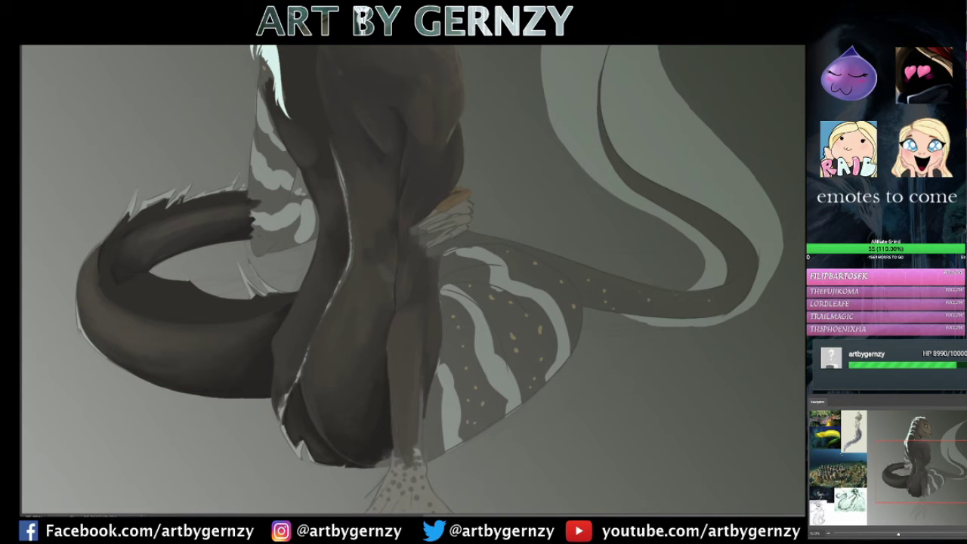
# Outline the fin in dark ink and shade the lower tail section and its upward bend.
pyautogui.moveTo(447, 289)
pyautogui.mouseDown()
pyautogui.moveTo(495, 371)
pyautogui.moveTo(533, 318)
pyautogui.mouseUp()
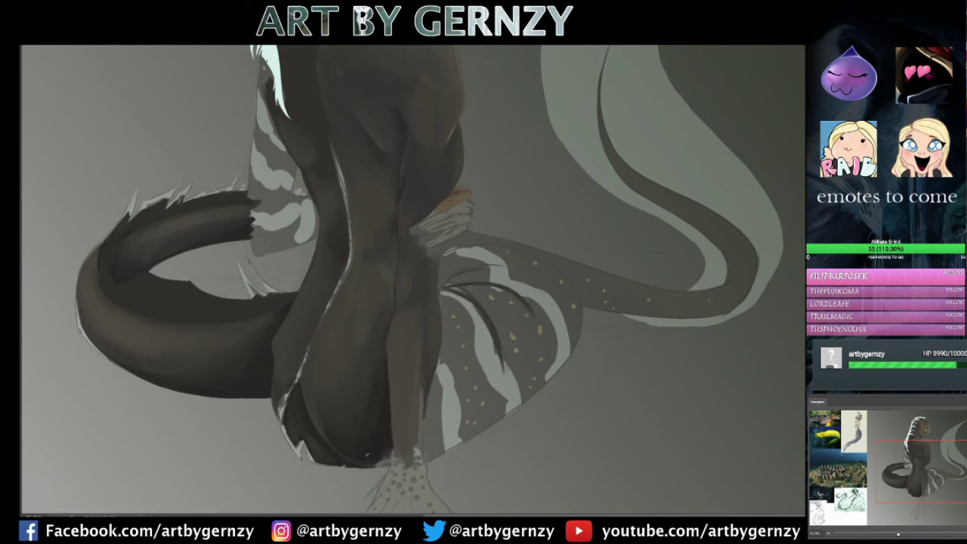
pyautogui.moveTo(423, 459); pyautogui.dragTo(575, 314)
pyautogui.moveTo(442, 252); pyautogui.dragTo(570, 299)
pyautogui.moveTo(567, 279); pyautogui.dragTo(667, 300)
pyautogui.moveTo(579, 302); pyautogui.dragTo(711, 311)
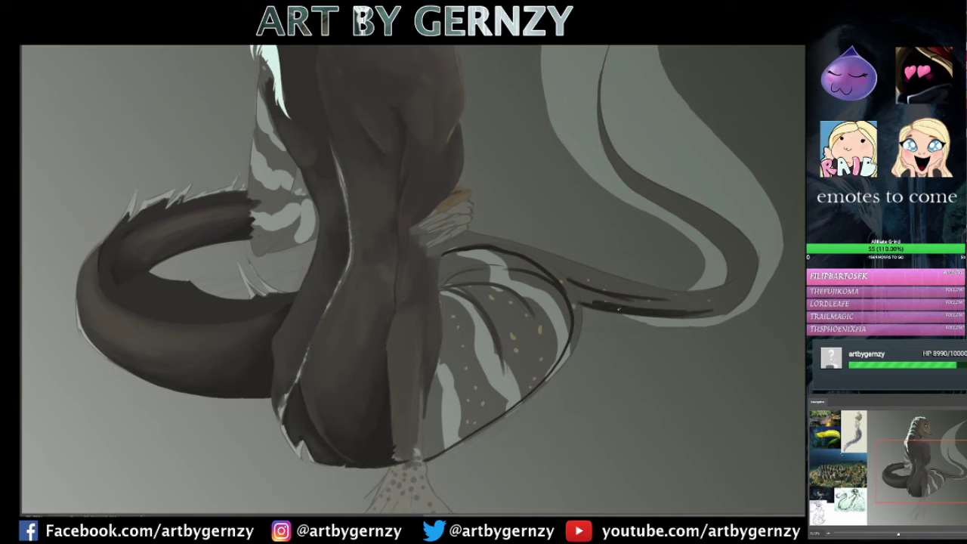
pyautogui.moveTo(619, 308); pyautogui.dragTo(703, 313)
pyautogui.moveTo(546, 264)
pyautogui.mouseDown()
pyautogui.moveTo(710, 308)
pyautogui.moveTo(689, 302)
pyautogui.mouseUp()
pyautogui.moveTo(574, 276)
pyautogui.mouseDown()
pyautogui.moveTo(729, 301)
pyautogui.moveTo(748, 249)
pyautogui.moveTo(729, 249)
pyautogui.moveTo(733, 242)
pyautogui.mouseUp()
pyautogui.moveTo(691, 213)
pyautogui.mouseDown()
pyautogui.moveTo(743, 258)
pyautogui.moveTo(612, 158)
pyautogui.moveTo(672, 208)
pyautogui.mouseUp()
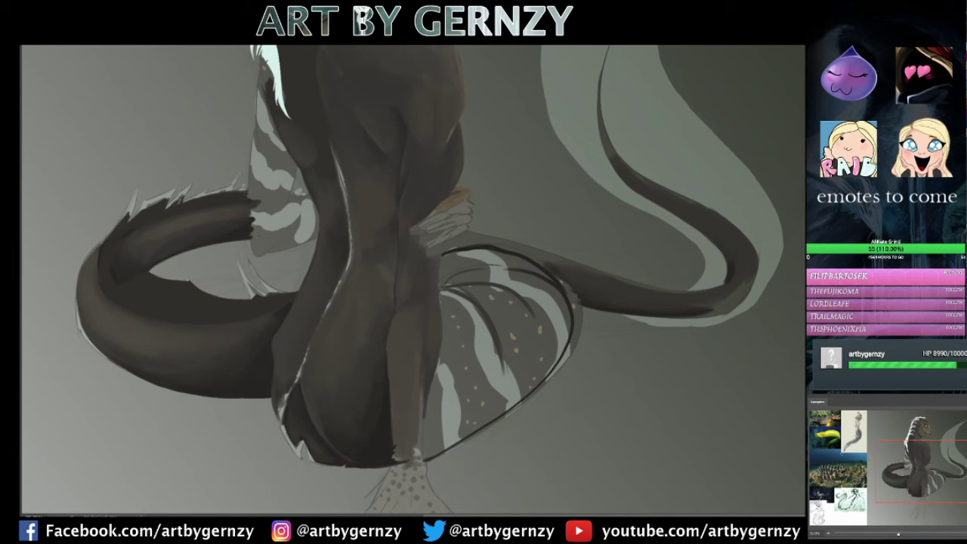
# Repaint the brown body column above the fin and darken along the fin's edge.
pyautogui.moveTo(423, 378); pyautogui.dragTo(420, 427)
pyautogui.moveTo(420, 395); pyautogui.dragTo(418, 470)
pyautogui.moveTo(400, 423); pyautogui.dragTo(392, 487)
pyautogui.moveTo(428, 384); pyautogui.dragTo(431, 450)
pyautogui.moveTo(425, 408); pyautogui.dragTo(446, 456)
pyautogui.moveTo(429, 438)
pyautogui.mouseDown()
pyautogui.moveTo(465, 446)
pyautogui.moveTo(548, 337)
pyautogui.mouseUp()
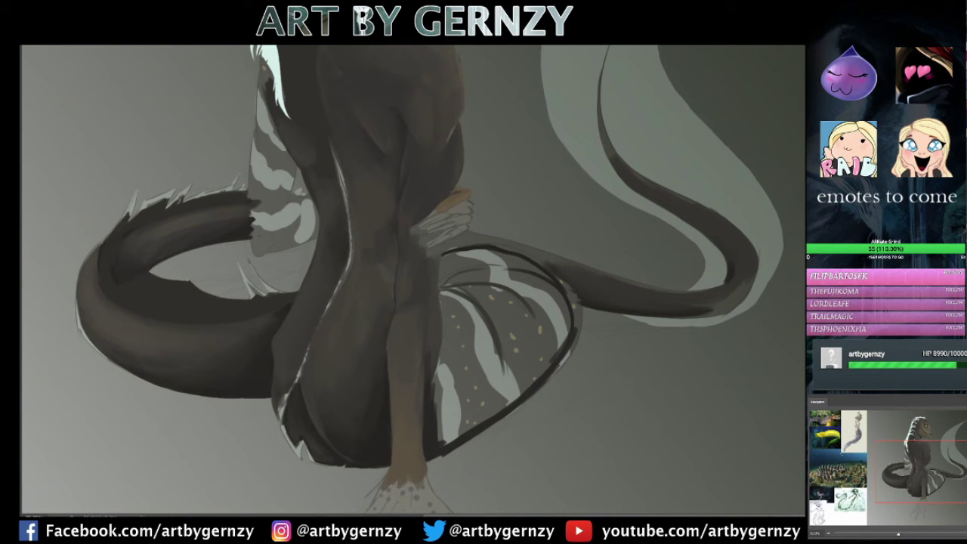
# Brush dark paint into the spotted fin, covering its light streaks.
pyautogui.moveTo(446, 325); pyautogui.dragTo(443, 442)
pyautogui.moveTo(453, 355); pyautogui.dragTo(459, 431)
pyautogui.moveTo(514, 374)
pyautogui.mouseDown()
pyautogui.moveTo(476, 427)
pyautogui.moveTo(538, 375)
pyautogui.mouseUp()
pyautogui.moveTo(457, 396)
pyautogui.mouseDown()
pyautogui.moveTo(491, 367)
pyautogui.moveTo(451, 288)
pyautogui.moveTo(446, 333)
pyautogui.mouseUp()
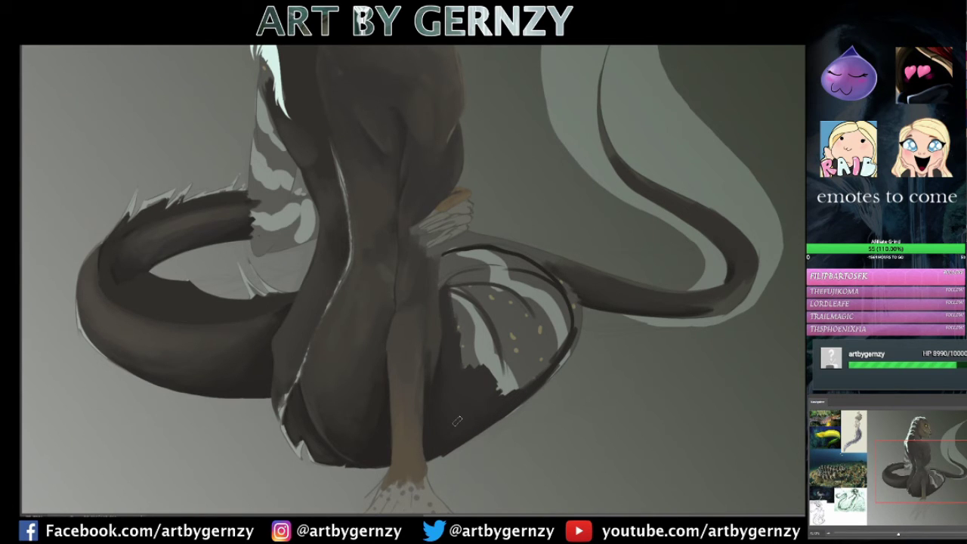
pyautogui.moveTo(475, 382); pyautogui.dragTo(463, 310)
pyautogui.moveTo(502, 361)
pyautogui.mouseDown()
pyautogui.moveTo(467, 389)
pyautogui.moveTo(533, 299)
pyautogui.mouseUp()
# Paint over the remaining light streaks along the fin's middle, right edge and top.
pyautogui.moveTo(529, 382); pyautogui.dragTo(506, 352)
pyautogui.moveTo(453, 299)
pyautogui.mouseDown()
pyautogui.moveTo(449, 324)
pyautogui.moveTo(529, 348)
pyautogui.moveTo(518, 405)
pyautogui.mouseUp()
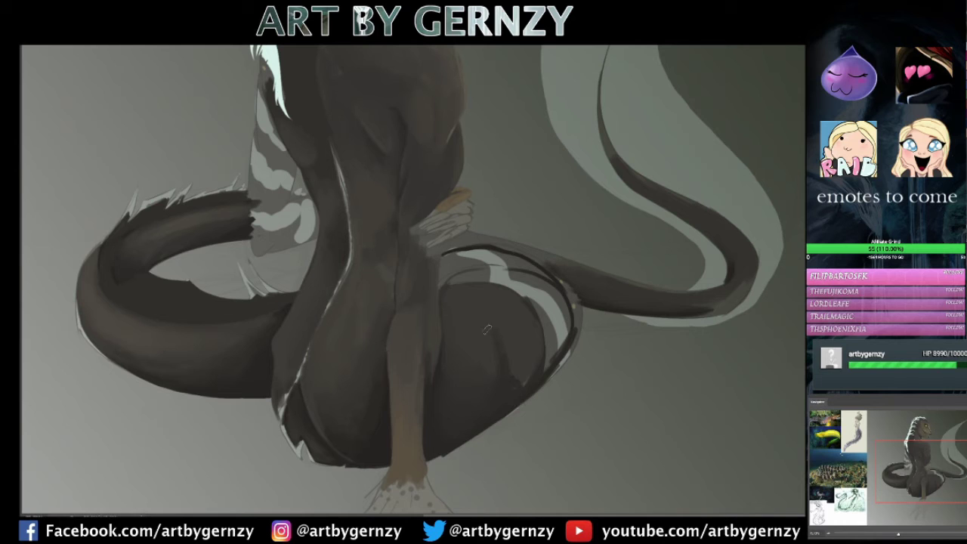
pyautogui.moveTo(514, 370); pyautogui.dragTo(540, 339)
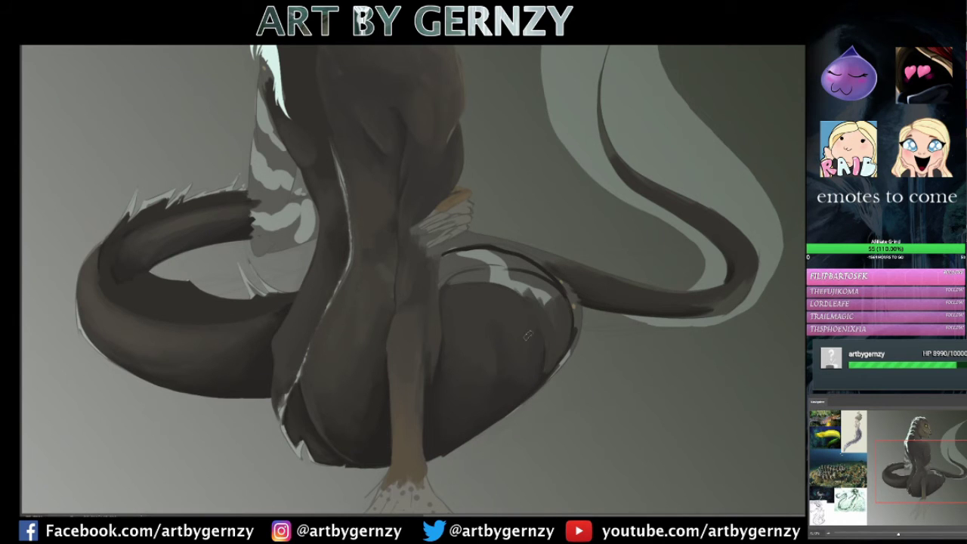
pyautogui.moveTo(541, 383)
pyautogui.mouseDown()
pyautogui.moveTo(569, 288)
pyautogui.moveTo(561, 343)
pyautogui.moveTo(464, 253)
pyautogui.moveTo(555, 301)
pyautogui.mouseUp()
pyautogui.moveTo(488, 257)
pyautogui.mouseDown()
pyautogui.moveTo(442, 291)
pyautogui.moveTo(470, 251)
pyautogui.mouseUp()
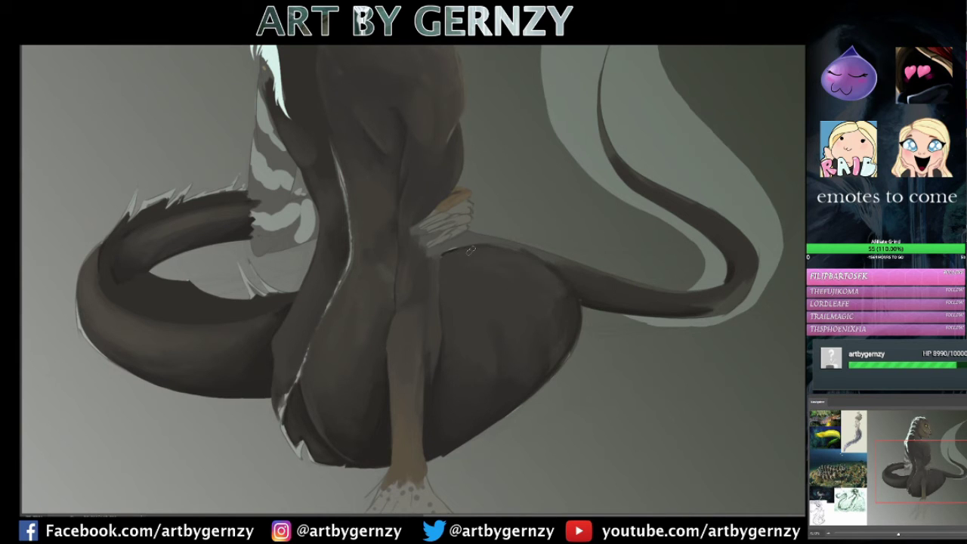
pyautogui.hotkey('ctrl', '0')
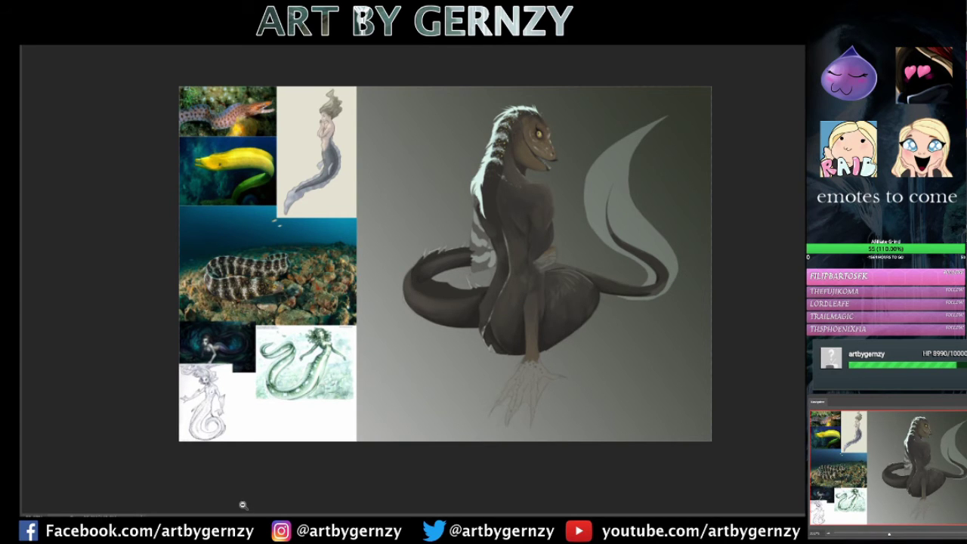
# Darken the hand and arm where they meet the tail and cover the pale stripes behind the back.
pyautogui.click(604, 244)
pyautogui.moveTo(522, 324)
pyautogui.mouseDown()
pyautogui.moveTo(620, 318)
pyautogui.moveTo(562, 307)
pyautogui.moveTo(593, 304)
pyautogui.mouseUp()
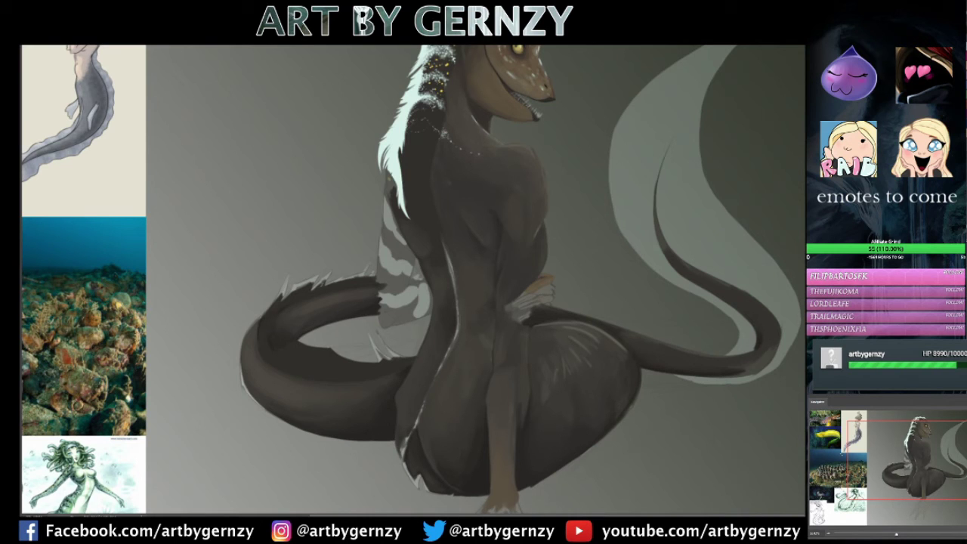
pyautogui.moveTo(532, 278)
pyautogui.mouseDown()
pyautogui.moveTo(549, 300)
pyautogui.moveTo(514, 299)
pyautogui.moveTo(538, 310)
pyautogui.moveTo(514, 313)
pyautogui.moveTo(550, 276)
pyautogui.moveTo(544, 299)
pyautogui.moveTo(508, 324)
pyautogui.mouseUp()
pyautogui.moveTo(393, 160)
pyautogui.mouseDown()
pyautogui.moveTo(385, 260)
pyautogui.moveTo(423, 325)
pyautogui.mouseUp()
pyautogui.moveTo(399, 219); pyautogui.dragTo(412, 313)
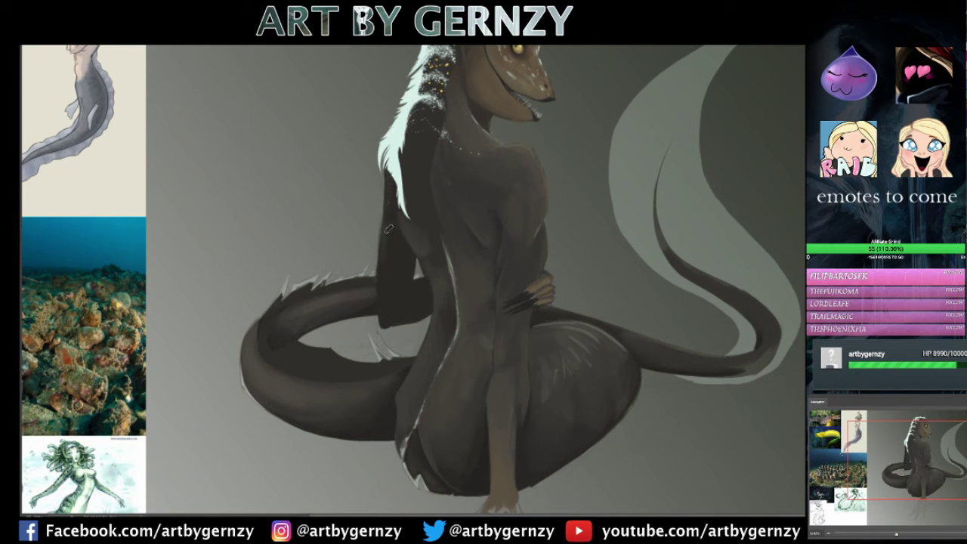
# Load the background fin shape as a selection and fill it with teal paint.
pyautogui.hotkey('ctrl', '0')
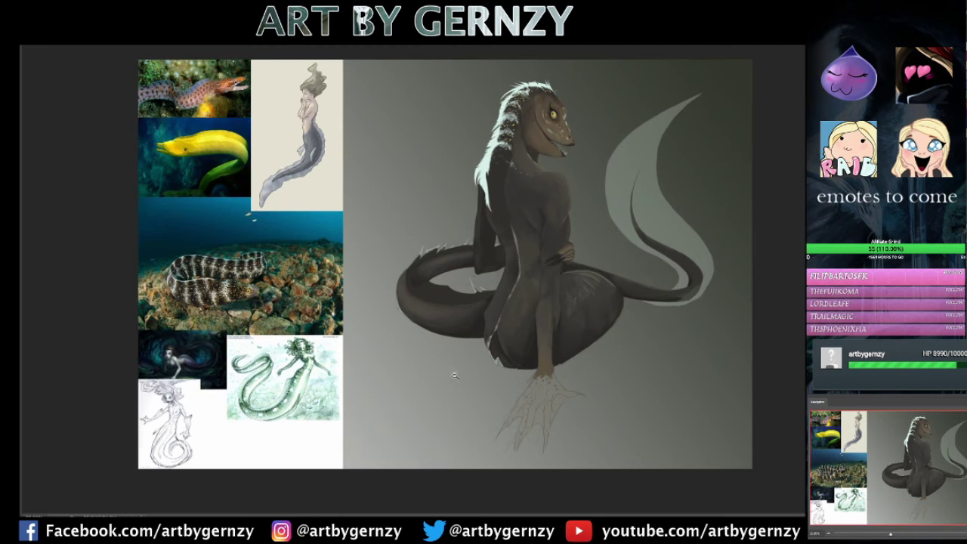
pyautogui.click(634, 226)
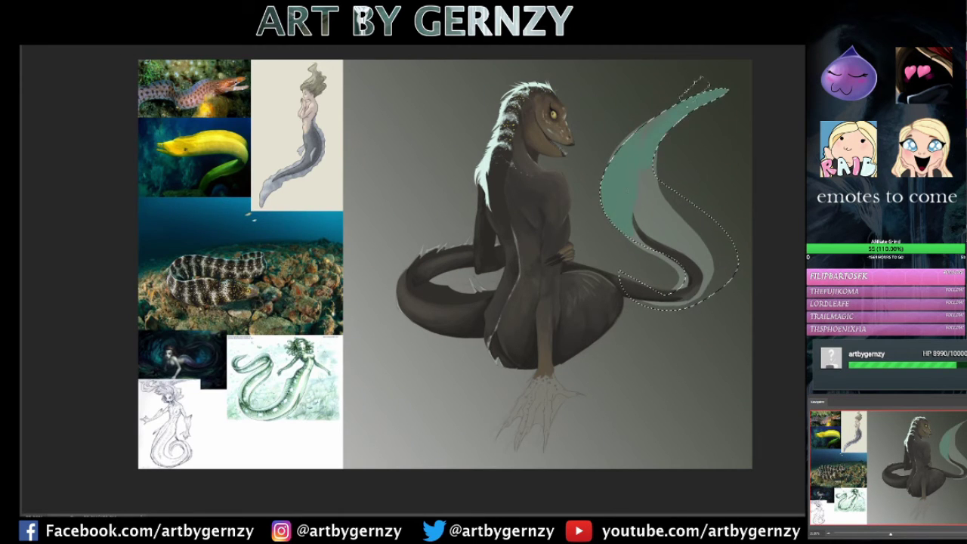
pyautogui.moveTo(703, 197); pyautogui.dragTo(643, 287)
pyautogui.moveTo(710, 106); pyautogui.dragTo(650, 226)
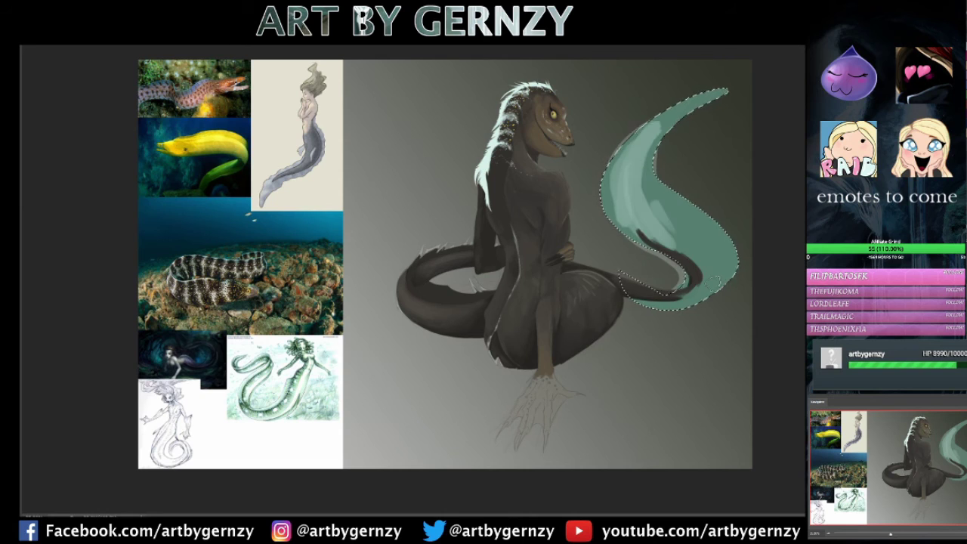
pyautogui.hotkey('ctrl', 'd')
# Brighten the teal fin along its left edge and toward its tip.
pyautogui.press('F5')
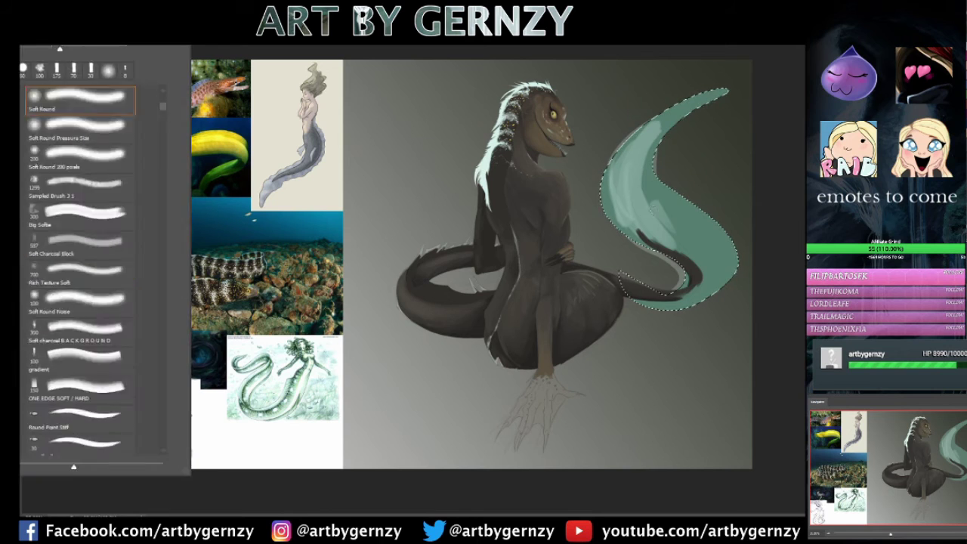
pyautogui.press('F5')
pyautogui.moveTo(745, 287); pyautogui.dragTo(642, 189)
pyautogui.moveTo(627, 151); pyautogui.dragTo(665, 226)
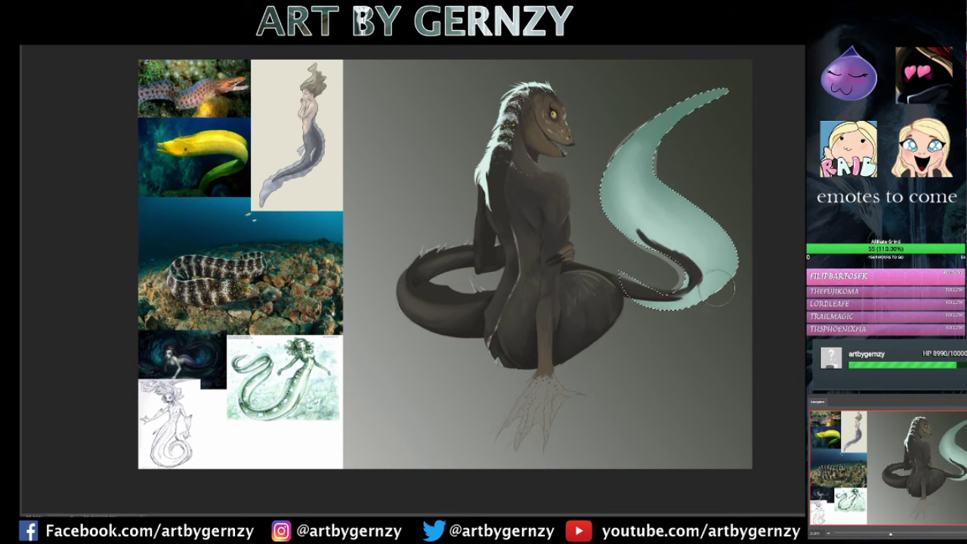
pyautogui.moveTo(628, 121); pyautogui.dragTo(658, 196)
pyautogui.moveTo(680, 227); pyautogui.dragTo(745, 76)
pyautogui.hotkey('ctrl', 'd')
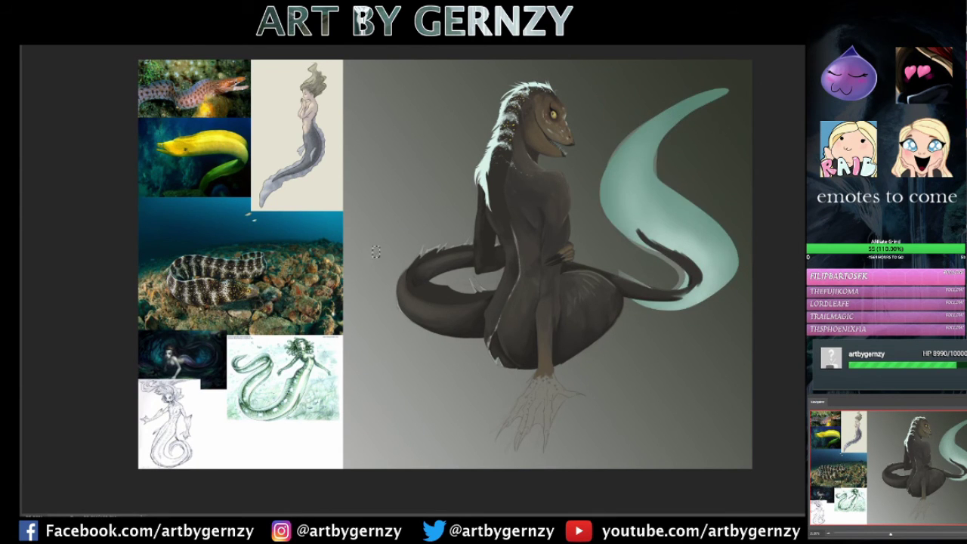
# Thin and extend the dark tail stripe across the teal fin, darkening it near the tip.
pyautogui.press('F5')
pyautogui.press('F5')
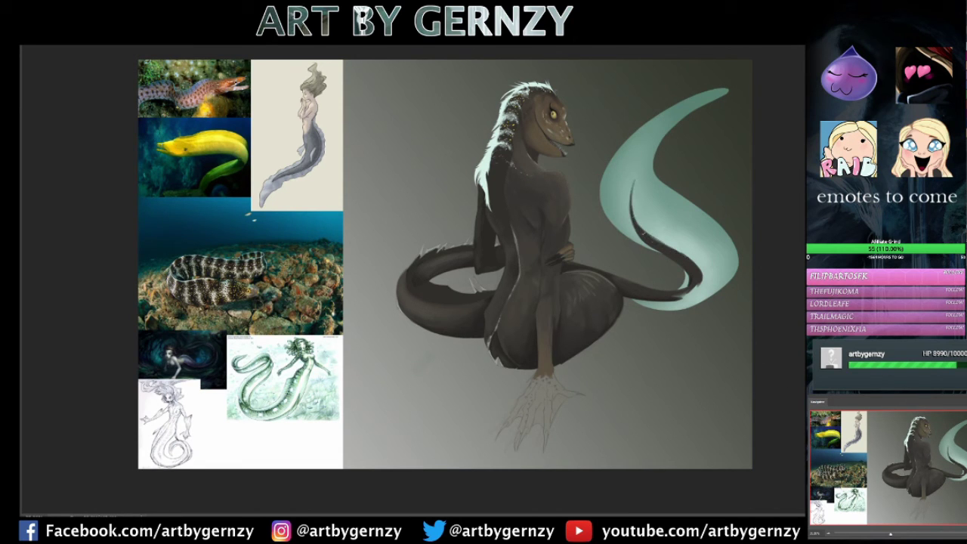
pyautogui.moveTo(634, 226); pyautogui.dragTo(689, 281)
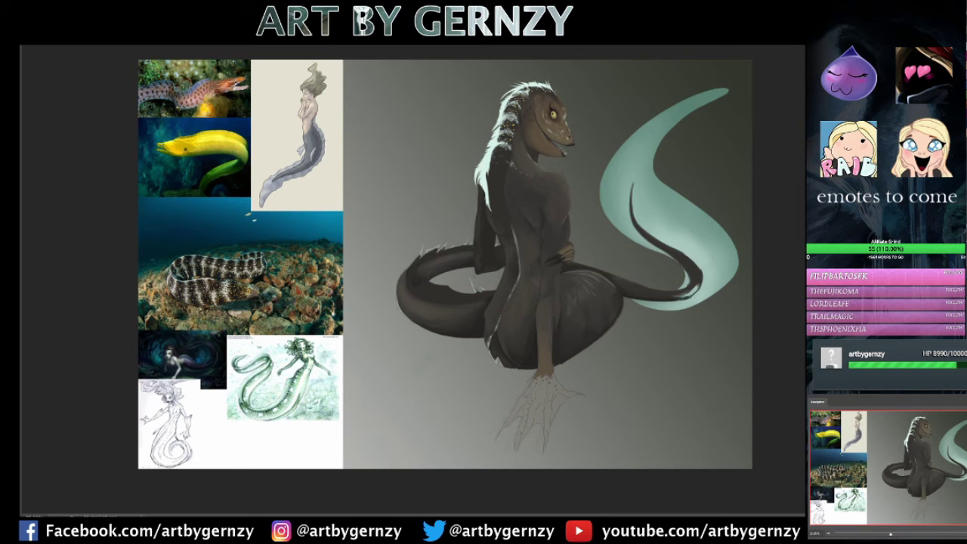
pyautogui.moveTo(648, 233); pyautogui.dragTo(683, 254)
pyautogui.moveTo(696, 291); pyautogui.dragTo(669, 296)
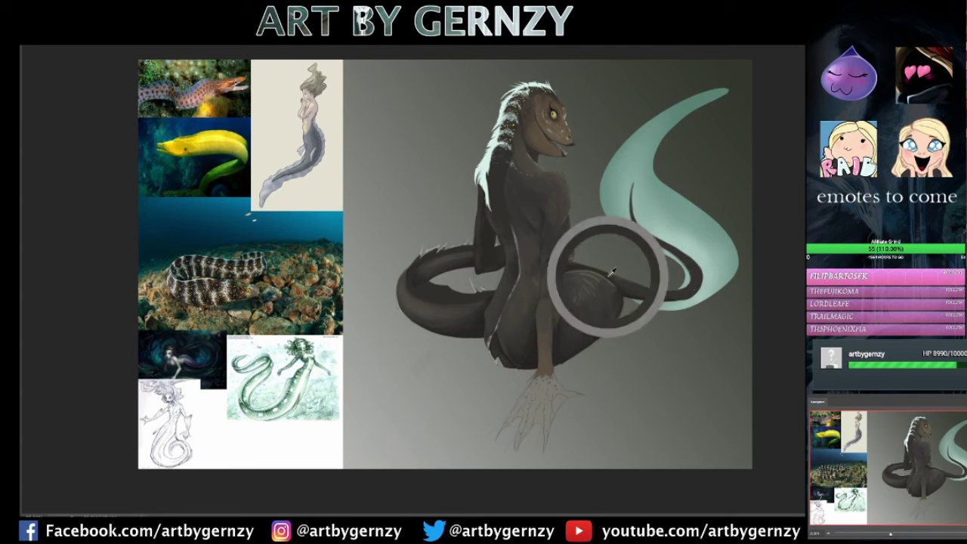
pyautogui.moveTo(540, 400)
pyautogui.mouseDown()
pyautogui.moveTo(537, 425)
pyautogui.moveTo(552, 423)
pyautogui.moveTo(514, 421)
pyautogui.mouseUp()
# Paint brown along the left claw's edge and fingers.
pyautogui.scroll(5, 541, 408)
pyautogui.moveTo(529, 329); pyautogui.dragTo(436, 464)
pyautogui.moveTo(505, 374); pyautogui.dragTo(480, 478)
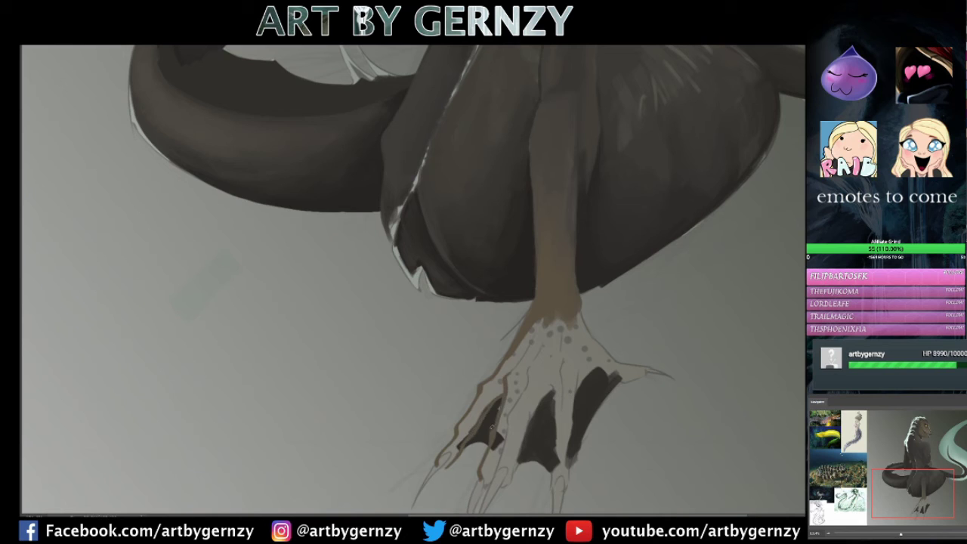
pyautogui.moveTo(522, 355); pyautogui.dragTo(498, 391)
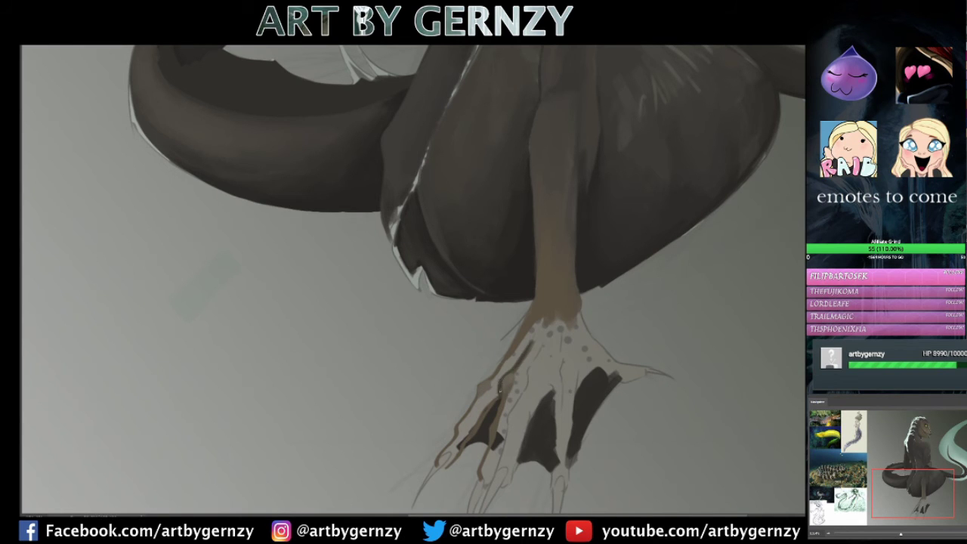
pyautogui.moveTo(458, 438); pyautogui.dragTo(541, 321)
pyautogui.moveTo(481, 406); pyautogui.dragTo(544, 329)
pyautogui.moveTo(529, 364); pyautogui.dragTo(482, 485)
pyautogui.moveTo(460, 445); pyautogui.dragTo(438, 468)
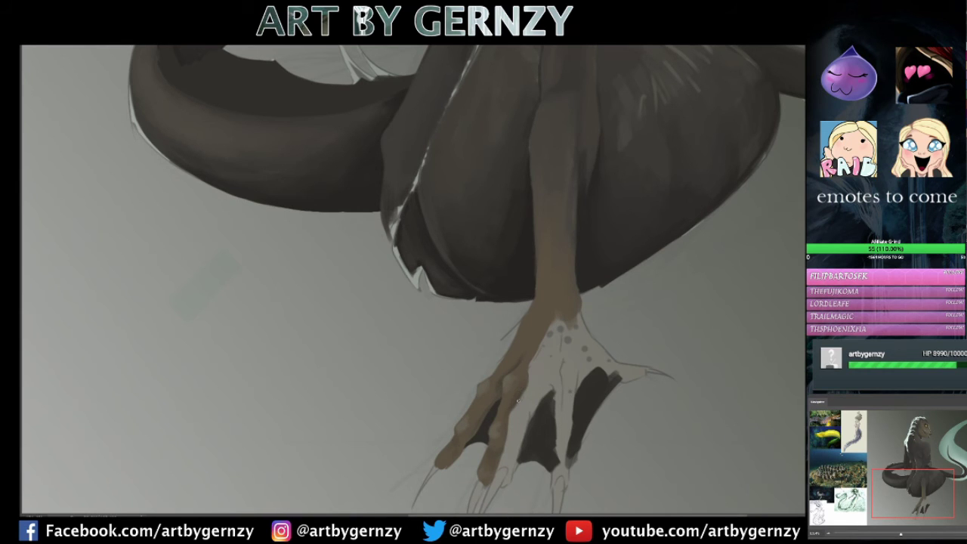
# Paint brown down the fingers and over the pale spotted patch on the hand.
pyautogui.moveTo(531, 356); pyautogui.dragTo(505, 488)
pyautogui.moveTo(550, 387)
pyautogui.mouseDown()
pyautogui.moveTo(519, 474)
pyautogui.moveTo(515, 449)
pyautogui.mouseUp()
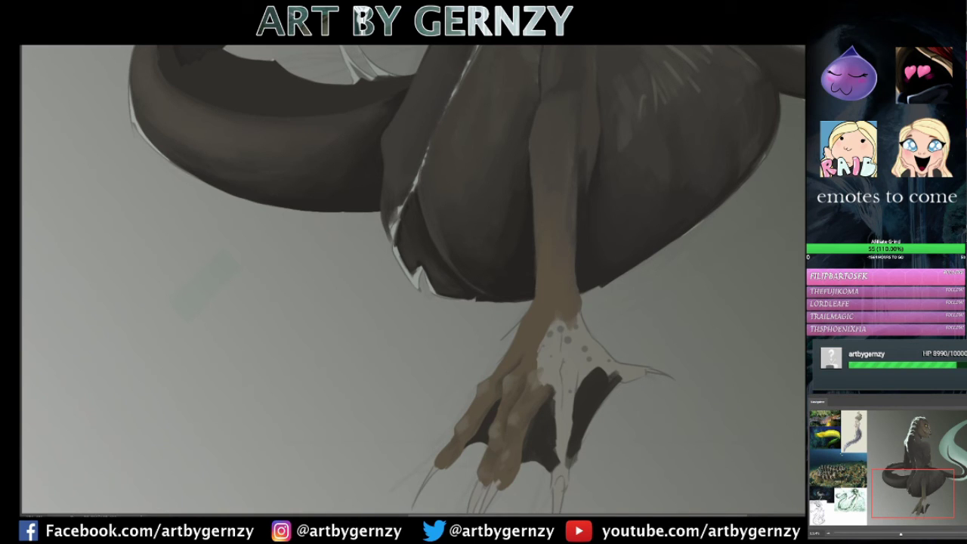
pyautogui.moveTo(540, 327)
pyautogui.mouseDown()
pyautogui.moveTo(565, 434)
pyautogui.moveTo(563, 488)
pyautogui.mouseUp()
pyautogui.moveTo(601, 374)
pyautogui.mouseDown()
pyautogui.moveTo(569, 315)
pyautogui.moveTo(631, 372)
pyautogui.mouseUp()
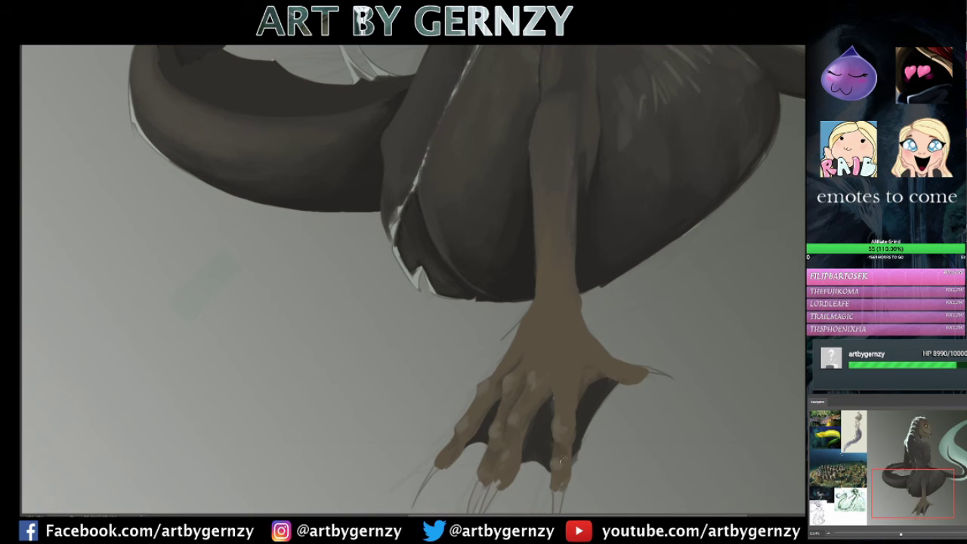
# Paint dark pointed claws on the fingertips and thumb.
pyautogui.moveTo(529, 340); pyautogui.dragTo(551, 278)
pyautogui.moveTo(464, 387); pyautogui.dragTo(440, 434)
pyautogui.moveTo(524, 404)
pyautogui.mouseDown()
pyautogui.moveTo(501, 465)
pyautogui.moveTo(495, 457)
pyautogui.mouseUp()
pyautogui.moveTo(584, 405); pyautogui.dragTo(574, 476)
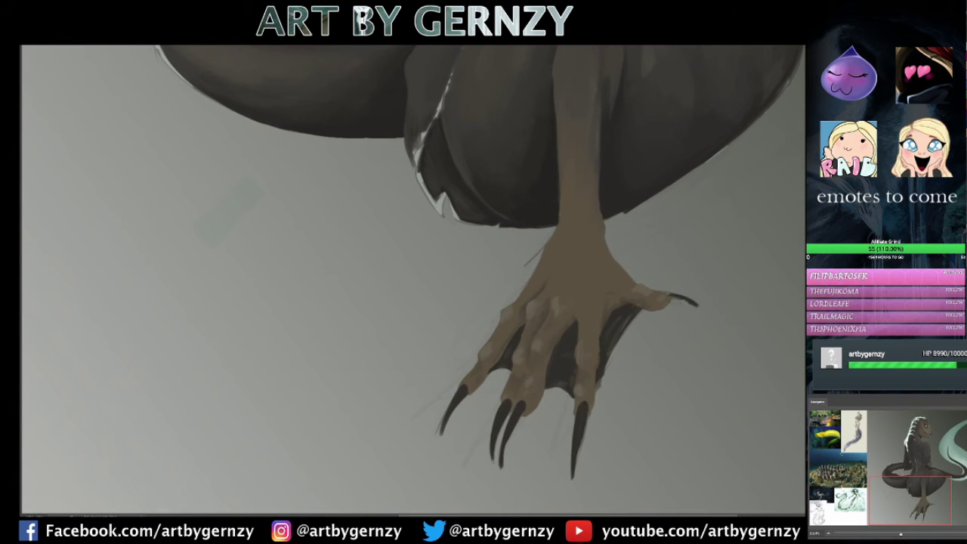
pyautogui.moveTo(667, 295); pyautogui.dragTo(695, 304)
pyautogui.hotkey('ctrl', '0')
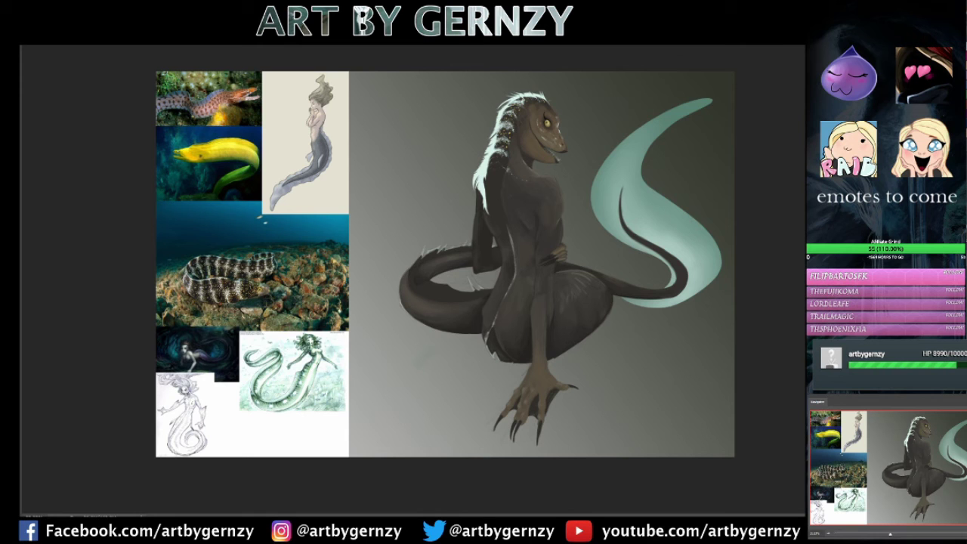
pyautogui.scroll(3, 529, 249)
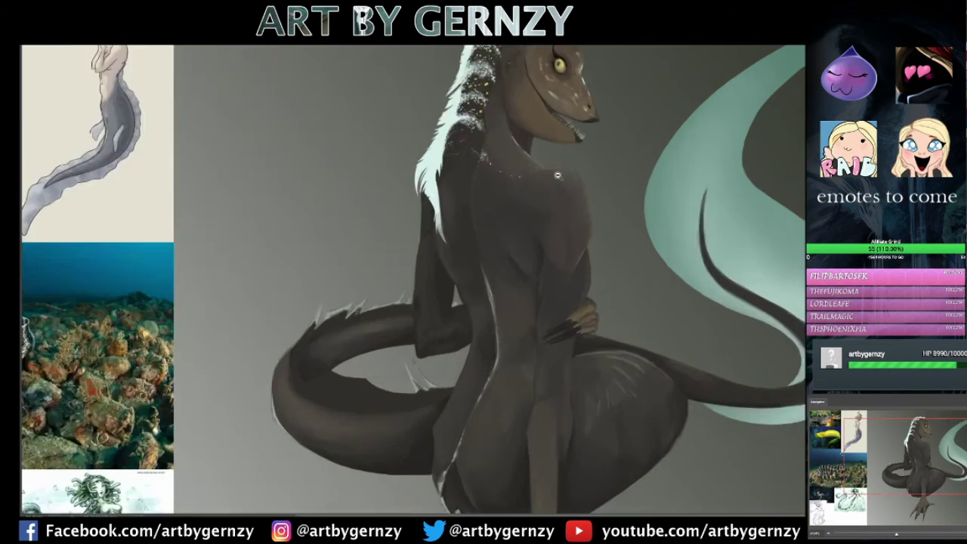
# Pick a speckled spatter brush and paint white stripes across the shoulder and down the back.
pyautogui.click(347, 106)
pyautogui.scroll(2, 386, 205)
pyautogui.moveTo(446, 89); pyautogui.dragTo(476, 136)
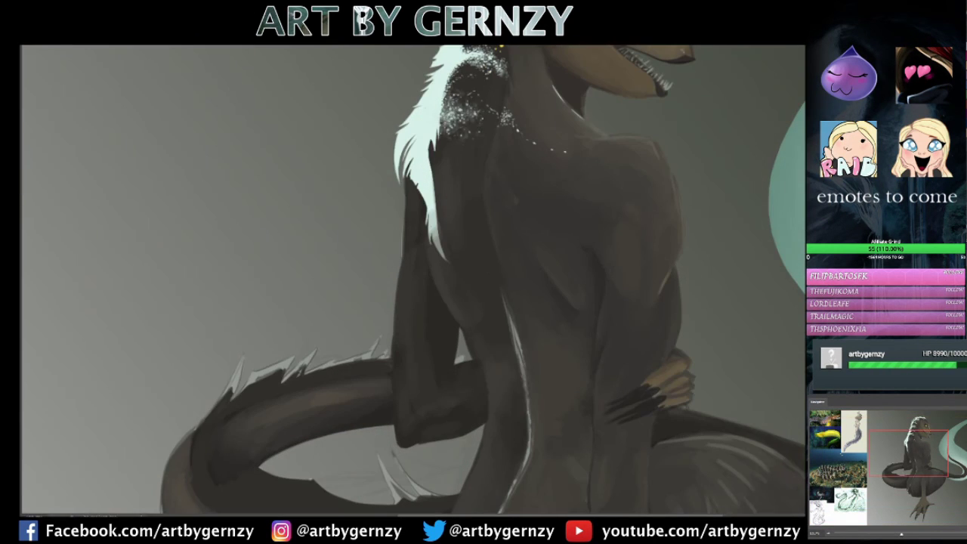
pyautogui.moveTo(434, 182); pyautogui.dragTo(618, 232)
pyautogui.moveTo(442, 106); pyautogui.dragTo(491, 122)
pyautogui.moveTo(499, 189); pyautogui.dragTo(552, 230)
pyautogui.scroll(-2, 529, 227)
pyautogui.moveTo(491, 246); pyautogui.dragTo(529, 309)
pyautogui.moveTo(522, 265); pyautogui.dragTo(586, 321)
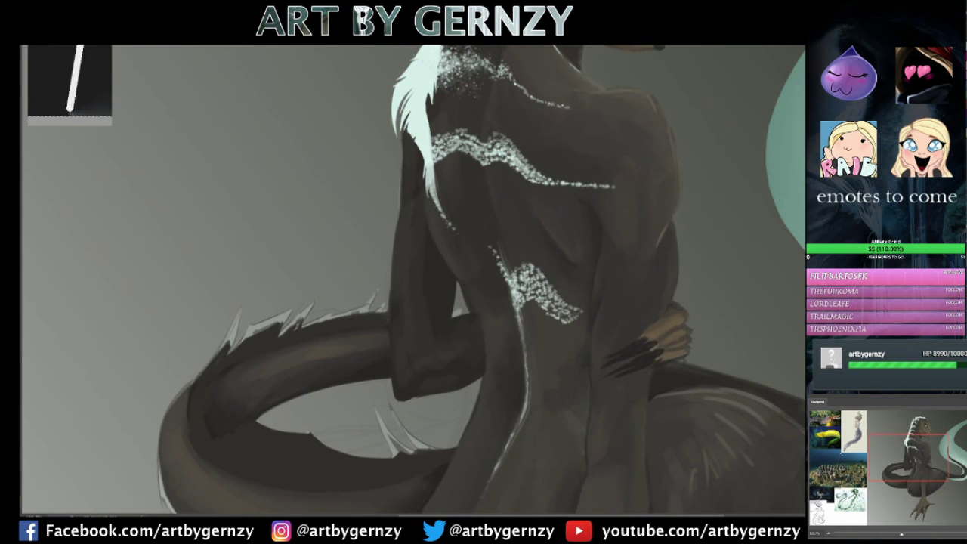
# Add speckled white bands across the lower back, right side and upper right shoulder.
pyautogui.moveTo(476, 283); pyautogui.dragTo(529, 303)
pyautogui.moveTo(604, 283); pyautogui.dragTo(676, 246)
pyautogui.moveTo(593, 355); pyautogui.dragTo(653, 310)
pyautogui.moveTo(574, 159); pyautogui.dragTo(665, 114)
pyautogui.moveTo(623, 152); pyautogui.dragTo(669, 125)
pyautogui.moveTo(612, 126); pyautogui.dragTo(650, 95)
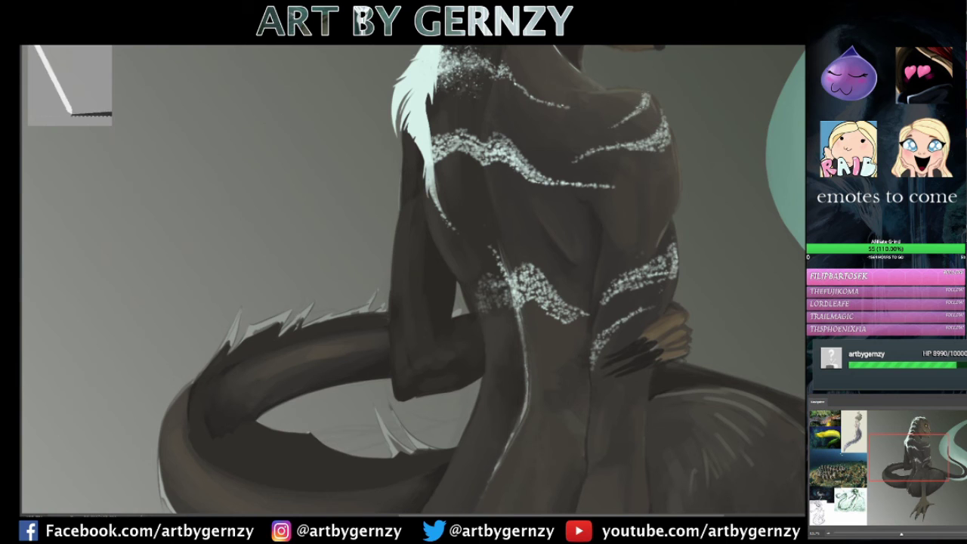
pyautogui.moveTo(616, 178); pyautogui.dragTo(680, 160)
pyautogui.moveTo(648, 213); pyautogui.dragTo(677, 202)
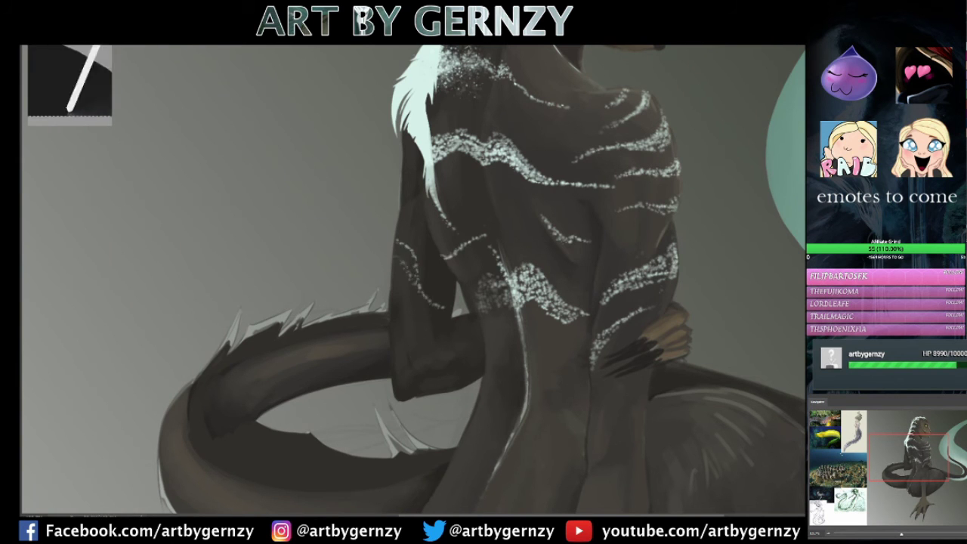
# With the whole figure in view, add speckled stripes to the right back and shoulder.
pyautogui.hotkey('ctrl', '-')
pyautogui.moveTo(559, 269); pyautogui.dragTo(538, 290)
pyautogui.moveTo(563, 210)
pyautogui.mouseDown()
pyautogui.moveTo(536, 237)
pyautogui.moveTo(544, 227)
pyautogui.mouseUp()
pyautogui.moveTo(572, 150); pyautogui.dragTo(558, 169)
pyautogui.moveTo(571, 128); pyautogui.dragTo(559, 148)
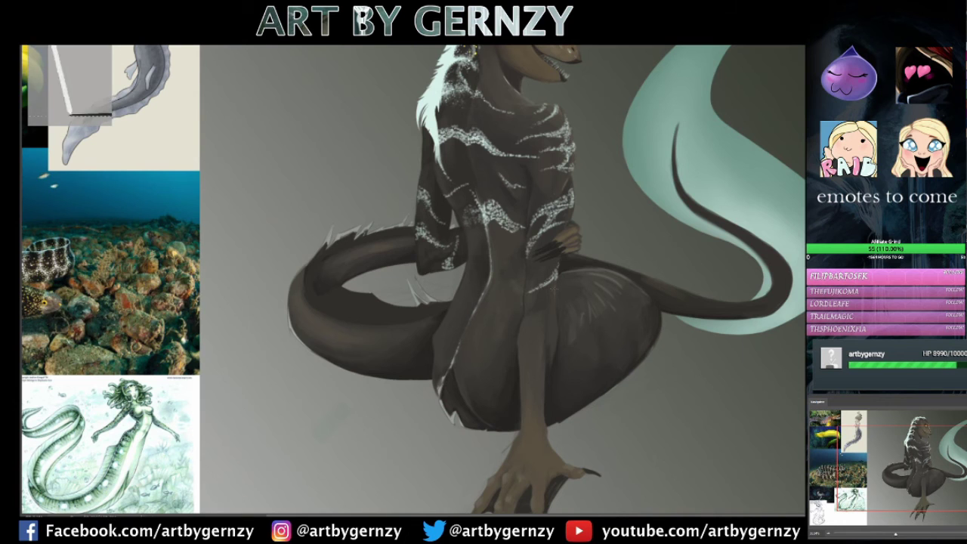
# Zoom in on the back and speckle white stripes over the lower back and tail coil.
pyautogui.hotkey('ctrl', '-')
pyautogui.hotkey('ctrl', '-')
pyautogui.click(532, 256)
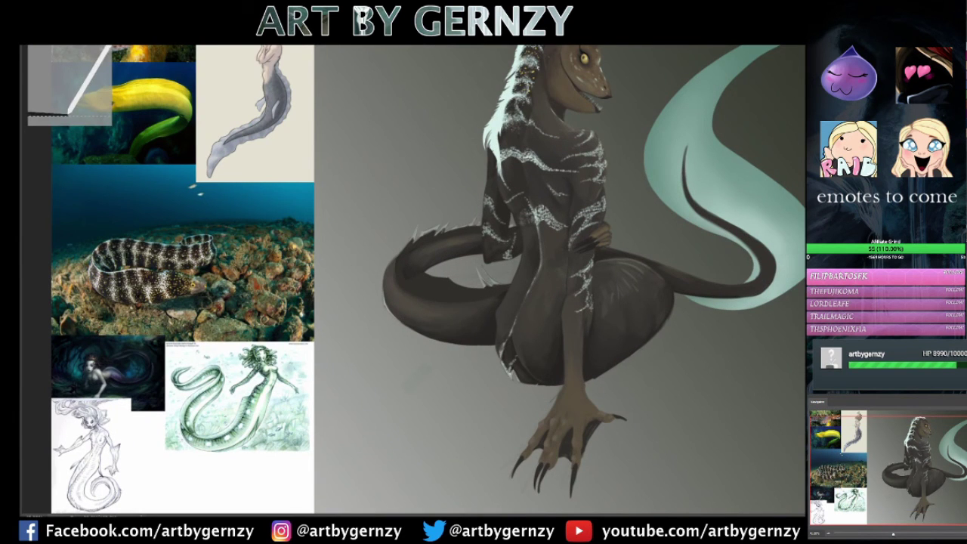
pyautogui.moveTo(544, 326)
pyautogui.mouseDown()
pyautogui.moveTo(527, 366)
pyautogui.moveTo(581, 357)
pyautogui.mouseUp()
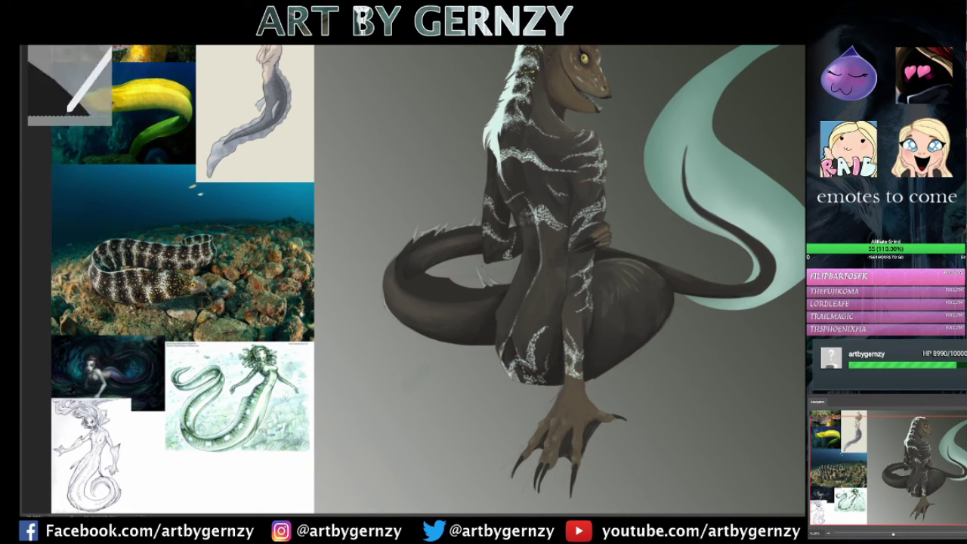
pyautogui.moveTo(604, 273)
pyautogui.mouseDown()
pyautogui.moveTo(627, 308)
pyautogui.moveTo(636, 363)
pyautogui.moveTo(646, 332)
pyautogui.mouseUp()
pyautogui.moveTo(639, 272); pyautogui.dragTo(659, 337)
pyautogui.moveTo(632, 297)
pyautogui.mouseDown()
pyautogui.moveTo(644, 354)
pyautogui.moveTo(595, 357)
pyautogui.mouseUp()
pyautogui.moveTo(609, 324); pyautogui.dragTo(587, 373)
# Speckle white stripes over the lower-left body and across the dark tail.
pyautogui.moveTo(624, 319); pyautogui.dragTo(611, 338)
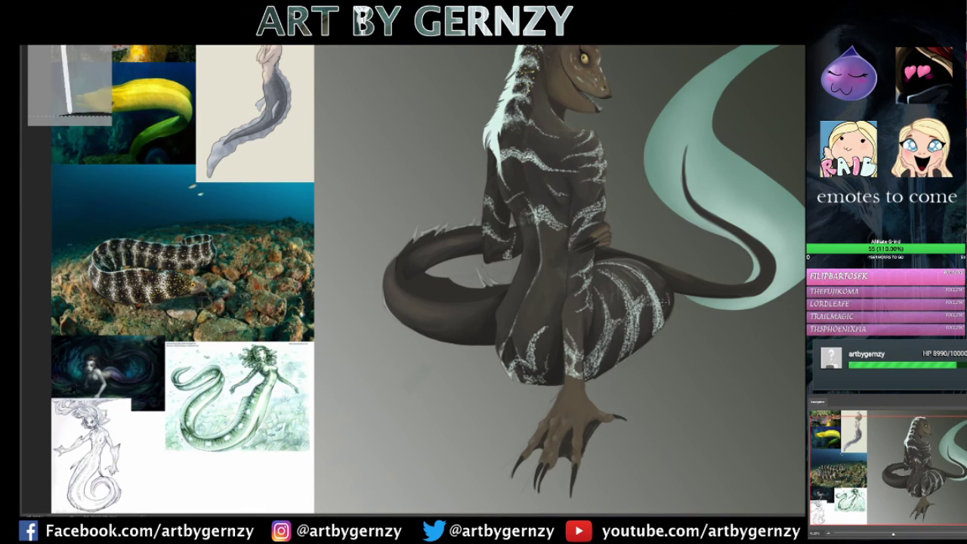
pyautogui.moveTo(478, 298)
pyautogui.mouseDown()
pyautogui.moveTo(470, 338)
pyautogui.moveTo(464, 329)
pyautogui.mouseUp()
pyautogui.moveTo(475, 316); pyautogui.dragTo(460, 343)
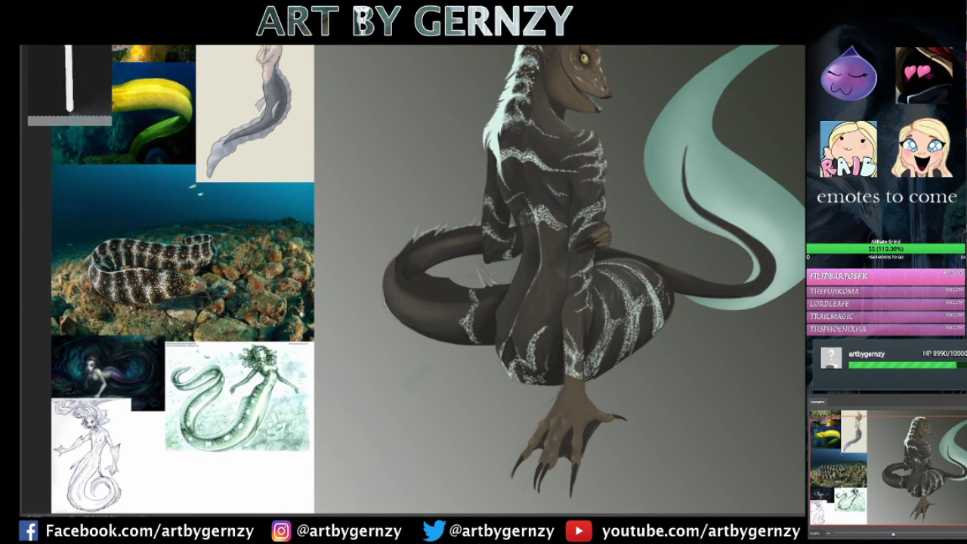
pyautogui.moveTo(450, 316); pyautogui.dragTo(441, 340)
pyautogui.moveTo(464, 304); pyautogui.dragTo(447, 320)
pyautogui.moveTo(490, 296); pyautogui.dragTo(486, 318)
pyautogui.moveTo(495, 286); pyautogui.dragTo(484, 331)
pyautogui.moveTo(425, 278)
pyautogui.mouseDown()
pyautogui.moveTo(458, 302)
pyautogui.moveTo(488, 291)
pyautogui.mouseUp()
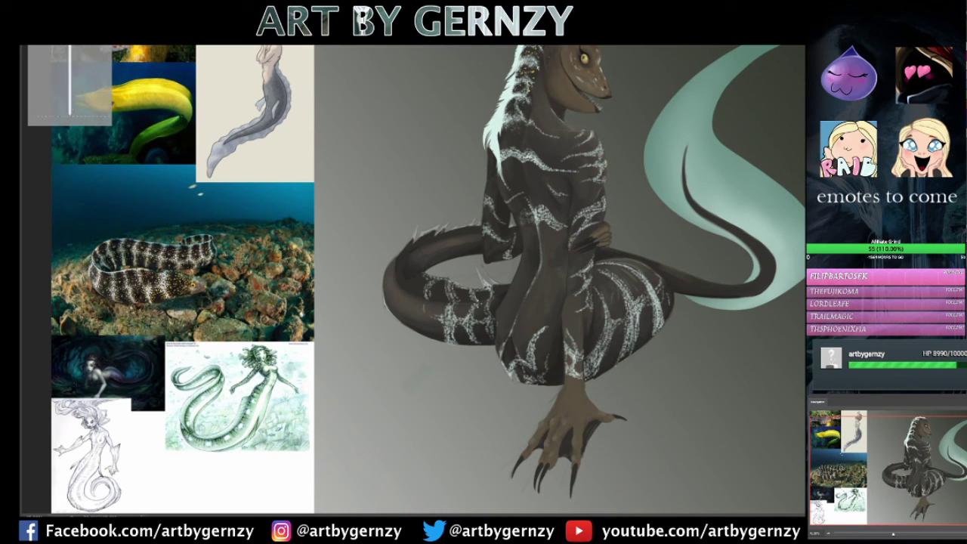
# Speckle white stripes onto the left end and tip of the tail.
pyautogui.moveTo(427, 334)
pyautogui.mouseDown()
pyautogui.moveTo(425, 297)
pyautogui.moveTo(408, 322)
pyautogui.mouseUp()
pyautogui.moveTo(422, 276); pyautogui.dragTo(390, 317)
pyautogui.moveTo(412, 294); pyautogui.dragTo(397, 326)
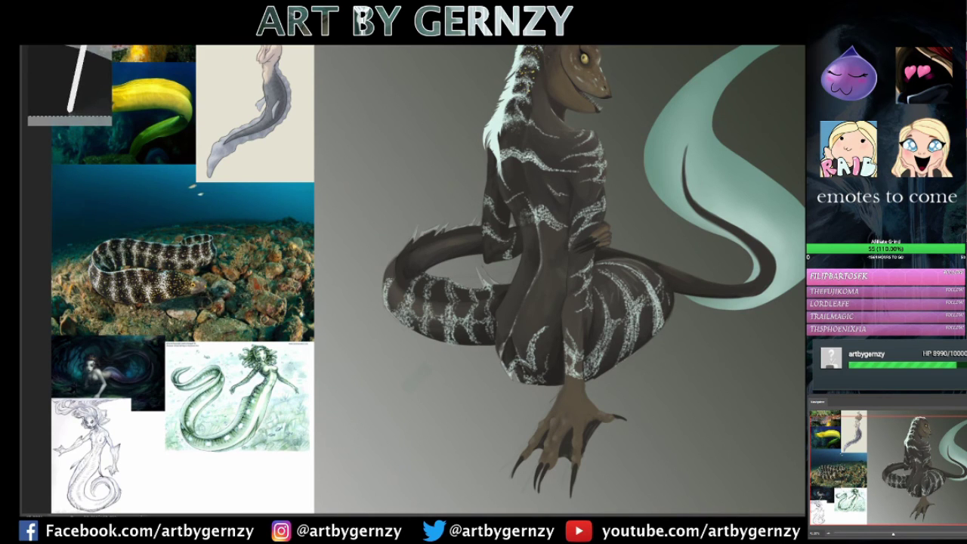
pyautogui.moveTo(400, 235); pyautogui.dragTo(390, 281)
pyautogui.moveTo(412, 230)
pyautogui.mouseDown()
pyautogui.moveTo(435, 245)
pyautogui.moveTo(412, 266)
pyautogui.mouseUp()
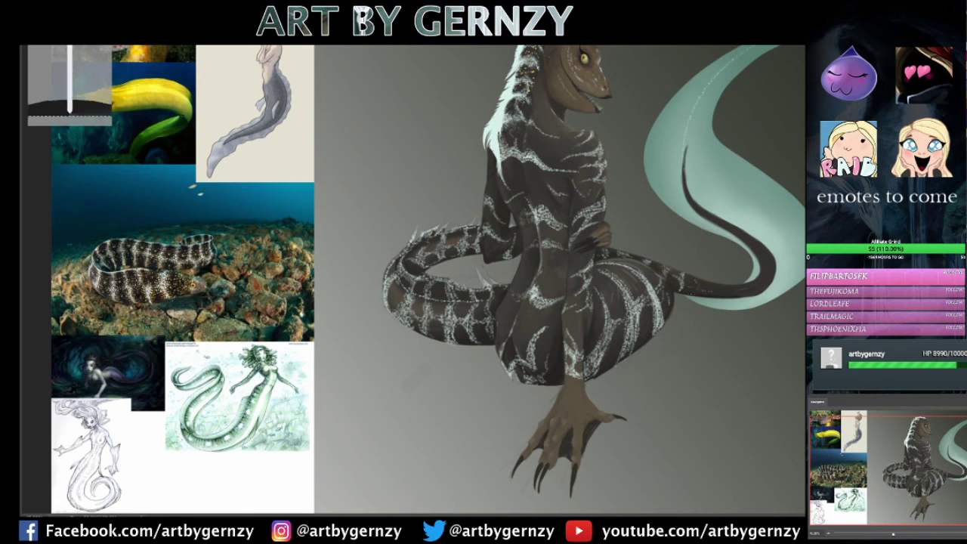
# Select the Watercolor Spatter brush from the brush presets.
pyautogui.press('F5')
pyautogui.scroll(3, 133, 255)
pyautogui.scroll(3, 133, 255)
pyautogui.scroll(3, 136, 250)
pyautogui.scroll(3, 163, 113)
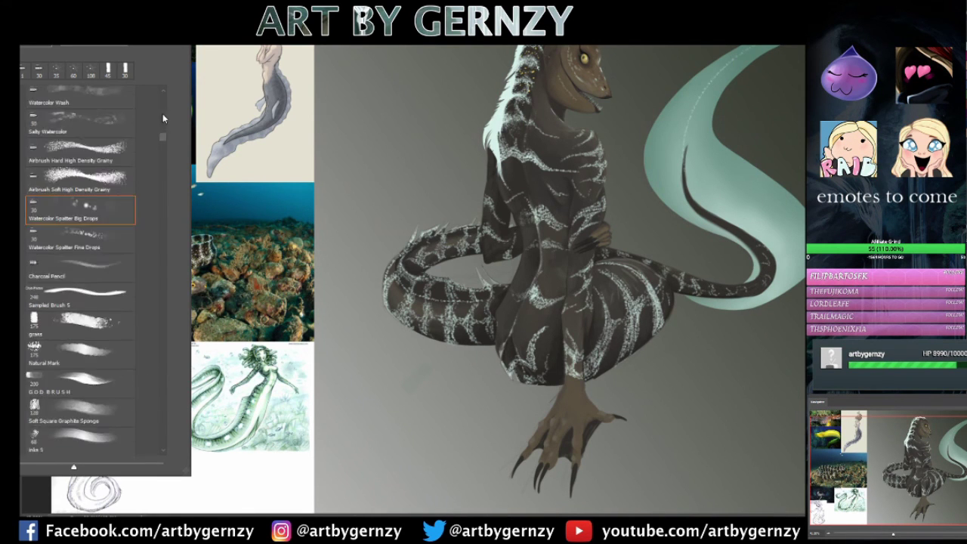
pyautogui.click(75, 408)
pyautogui.press('F5')
# Paint faint light spatter strokes over the lower body.
pyautogui.scroll(3, 529, 242)
pyautogui.moveTo(566, 234)
pyautogui.mouseDown()
pyautogui.moveTo(551, 355)
pyautogui.moveTo(503, 450)
pyautogui.mouseUp()
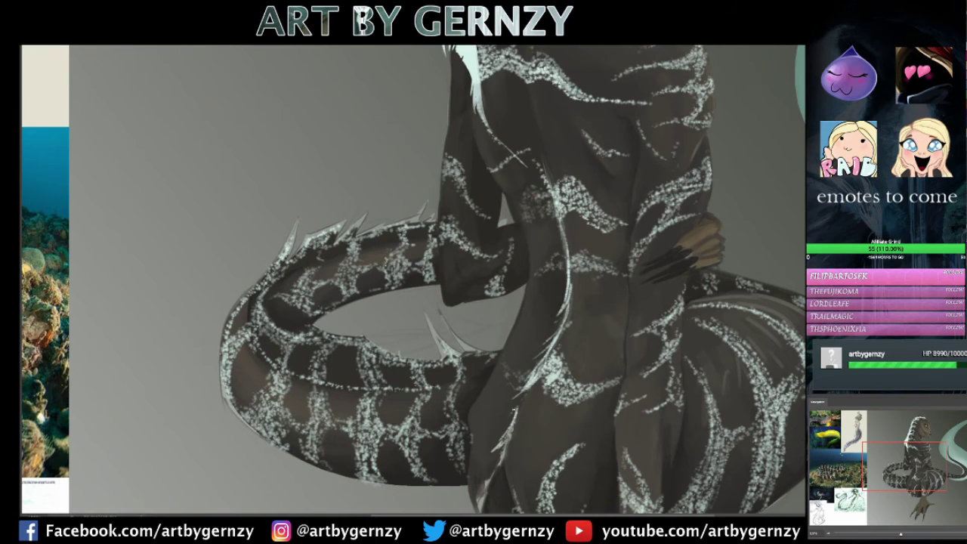
pyautogui.scroll(-5, 514, 409)
pyautogui.moveTo(521, 250); pyautogui.dragTo(499, 374)
pyautogui.moveTo(503, 310); pyautogui.dragTo(536, 374)
pyautogui.moveTo(495, 280)
pyautogui.mouseDown()
pyautogui.moveTo(559, 370)
pyautogui.moveTo(505, 340)
pyautogui.mouseUp()
pyautogui.moveTo(458, 132)
pyautogui.mouseDown()
pyautogui.moveTo(502, 163)
pyautogui.moveTo(378, 160)
pyautogui.moveTo(268, 94)
pyautogui.mouseUp()
# Paint spiky white highlights along the tail's upper edge, left coil and right segment.
pyautogui.moveTo(309, 136); pyautogui.dragTo(430, 162)
pyautogui.moveTo(279, 136); pyautogui.dragTo(468, 163)
pyautogui.hotkey('ctrl', '0')
pyautogui.moveTo(396, 276); pyautogui.dragTo(429, 317)
pyautogui.moveTo(414, 263); pyautogui.dragTo(475, 238)
pyautogui.moveTo(584, 261); pyautogui.dragTo(699, 294)
pyautogui.hotkey('ctrl', '+')
pyautogui.hotkey('ctrl', '0')
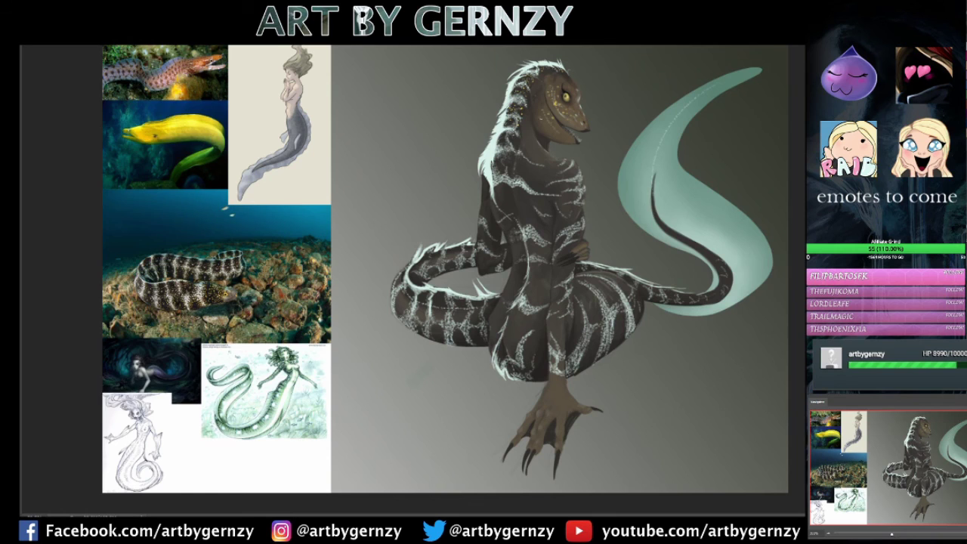
# Switch to a soft round brush and dab five glowing teal spots across the body and coils.
pyautogui.rightClick(160, 101)
pyautogui.click(471, 92)
pyautogui.rightClick(163, 92)
pyautogui.scroll(-3, 167, 111)
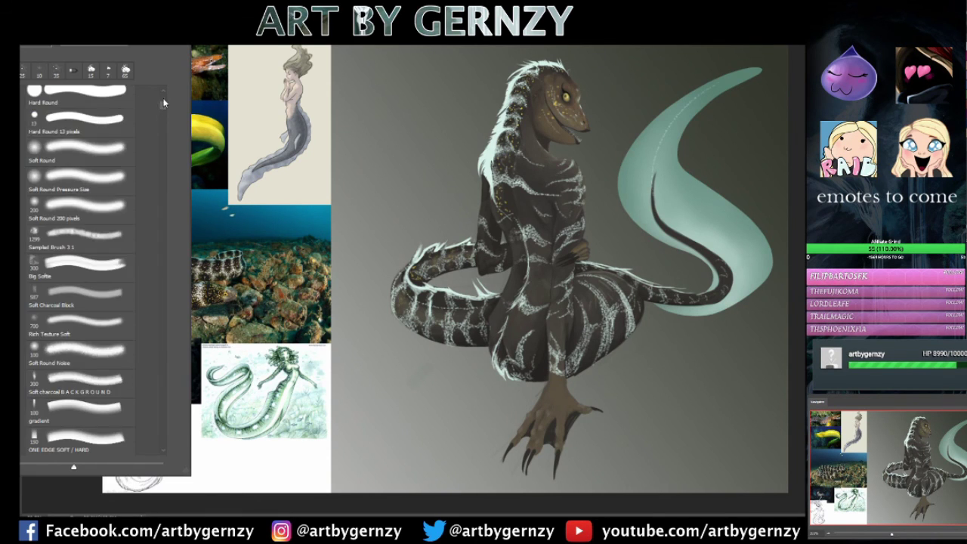
pyautogui.doubleClick(166, 111)
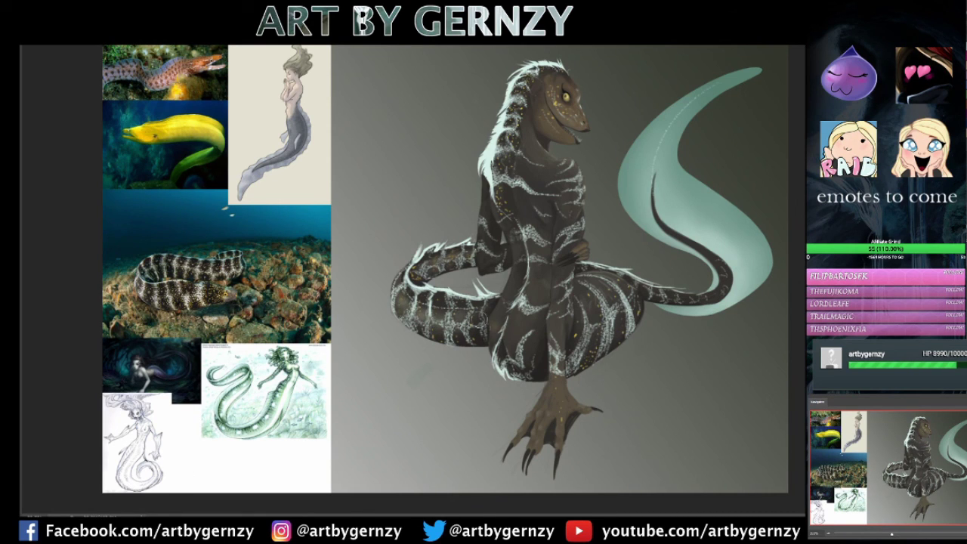
pyautogui.click(620, 329)
pyautogui.click(706, 299)
pyautogui.click(469, 252)
pyautogui.click(507, 200)
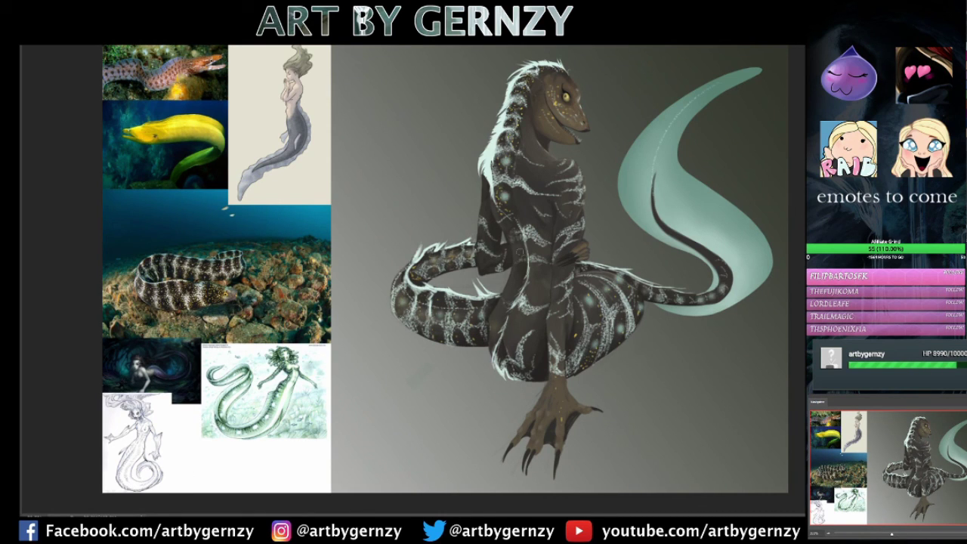
pyautogui.click(562, 305)
pyautogui.scroll(-1, 685, 439)
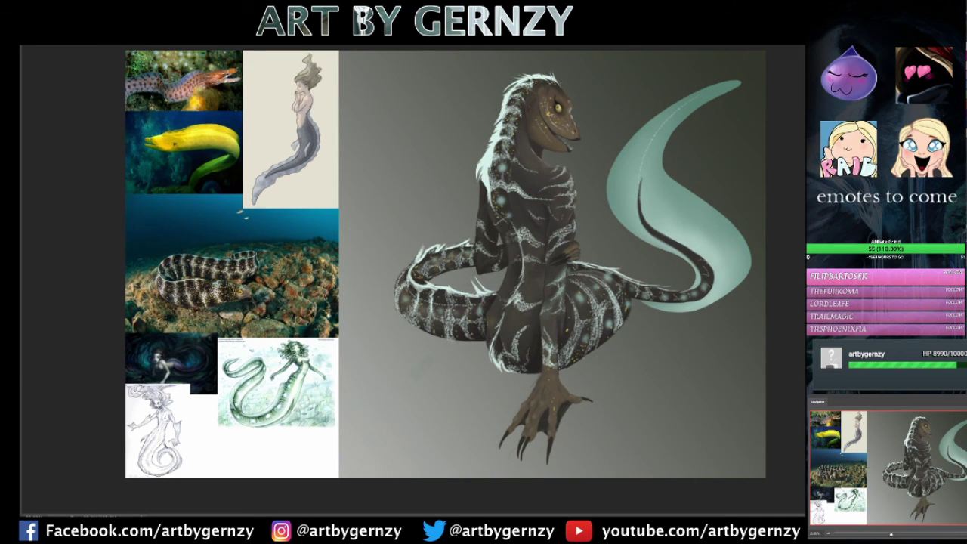
# Duplicate the figure layer, fill it black and rotate the silhouette to lie on the ground.
pyautogui.press('Return')
pyautogui.hotkey('shift', 'alt', 'BackSpace')
pyautogui.click(125, 44)
pyautogui.click(250, 338)
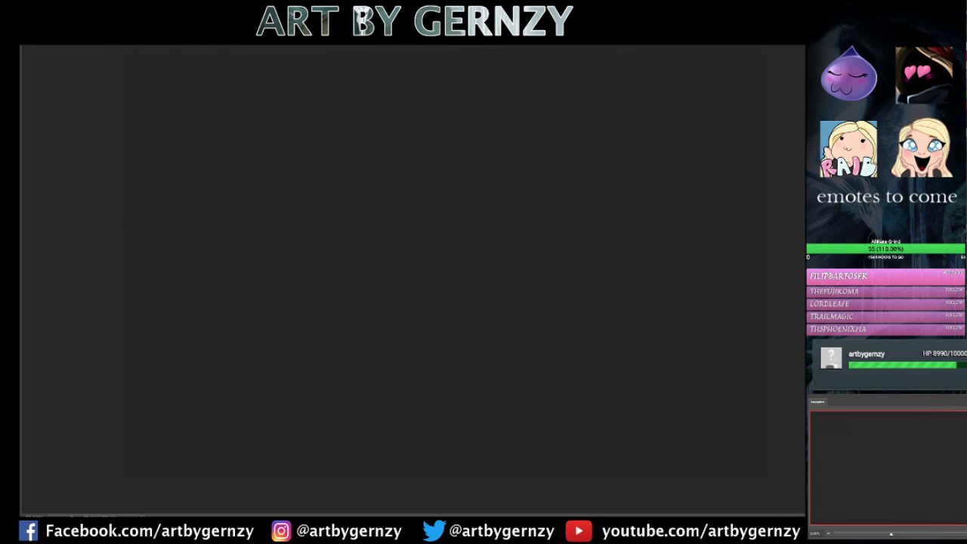
pyautogui.moveTo(106, 207)
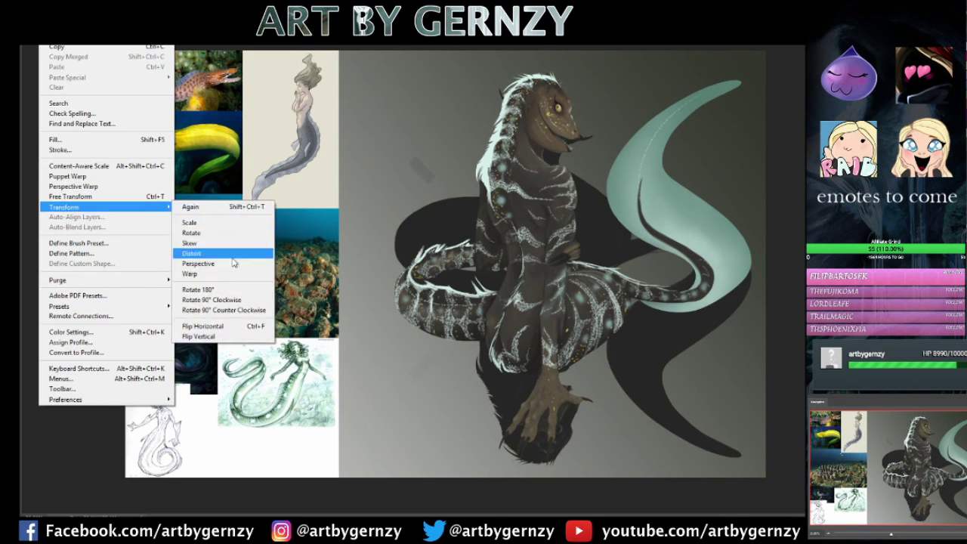
pyautogui.click(219, 244)
pyautogui.moveTo(152, 423); pyautogui.dragTo(31, 355)
pyautogui.press('Return')
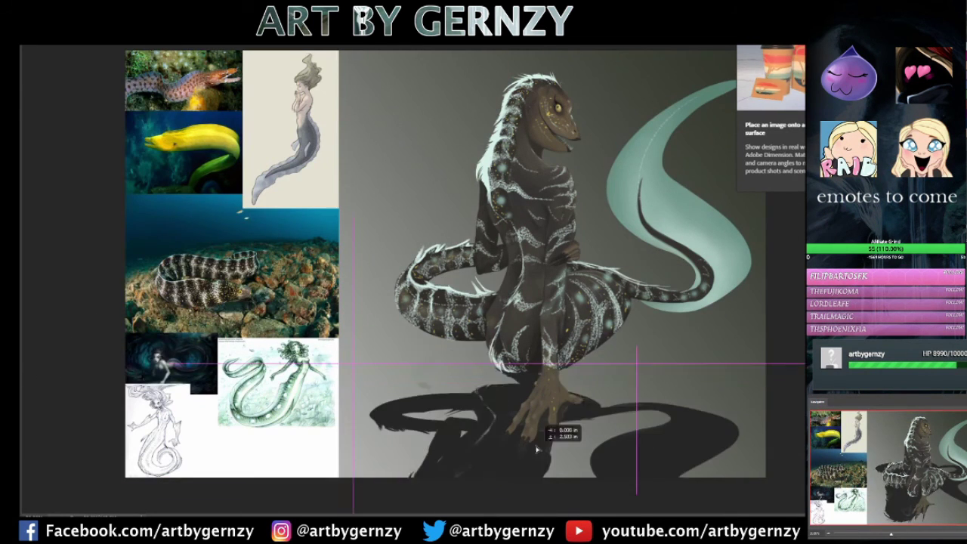
# Skew the shadow narrower and toward the right, comparing before and after.
pyautogui.click(45, 37)
pyautogui.click(46, 37)
pyautogui.click(219, 243)
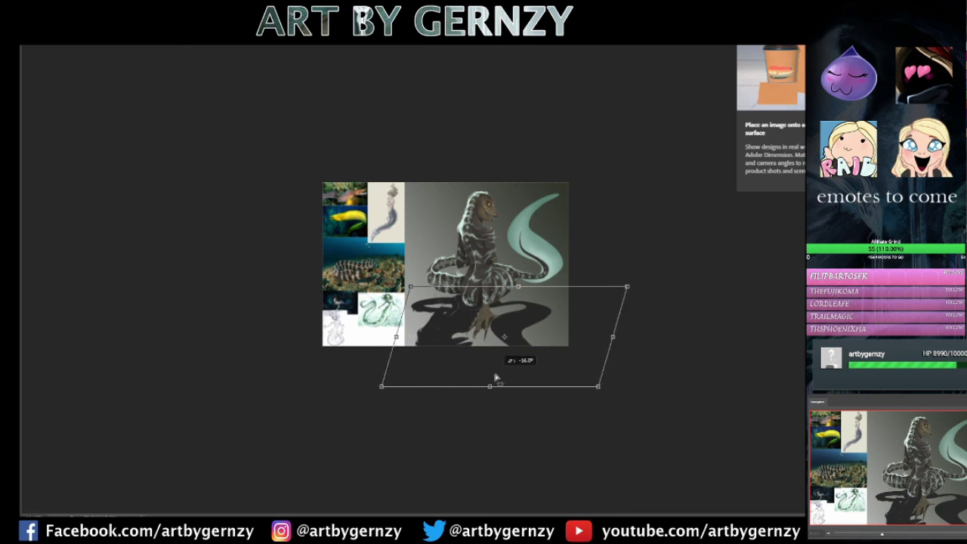
pyautogui.press('Return')
pyautogui.hotkey('ctrl', 't')
pyautogui.moveTo(442, 289)
pyautogui.mouseDown()
pyautogui.moveTo(552, 324)
pyautogui.moveTo(503, 314)
pyautogui.mouseUp()
pyautogui.press('Return')
pyautogui.hotkey('ctrl', 'z')
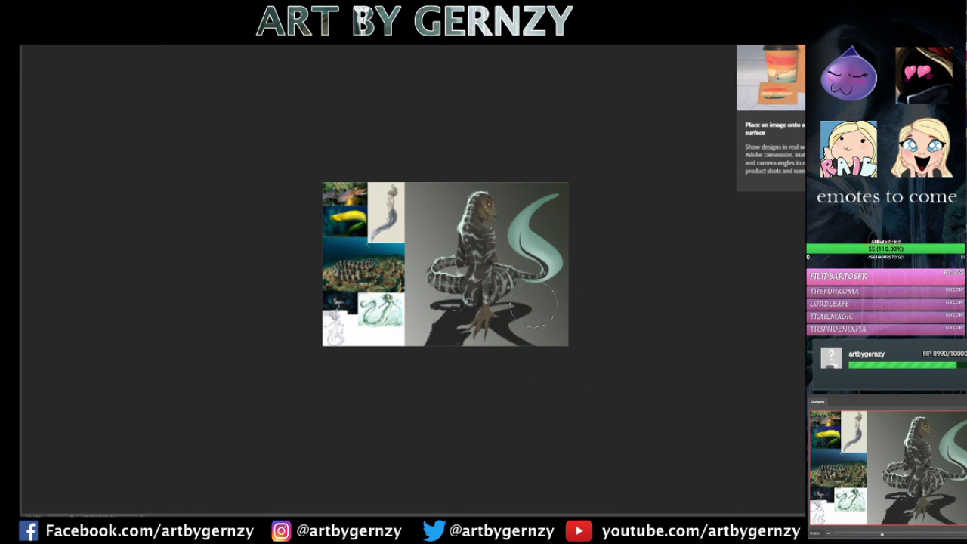
# Crop the canvas to remove the reference images on the left.
pyautogui.press('c')
pyautogui.moveTo(323, 264); pyautogui.dragTo(405, 264)
pyautogui.press('Return')
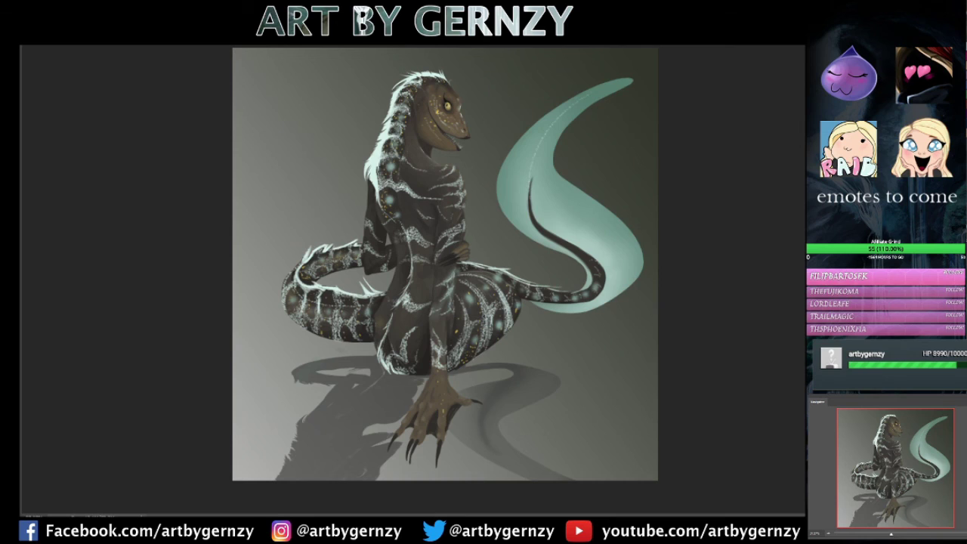
# Paste a gravel ground texture behind the figure, desaturate it to grey and Gaussian-blur it.
pyautogui.hotkey('ctrl', 'v')
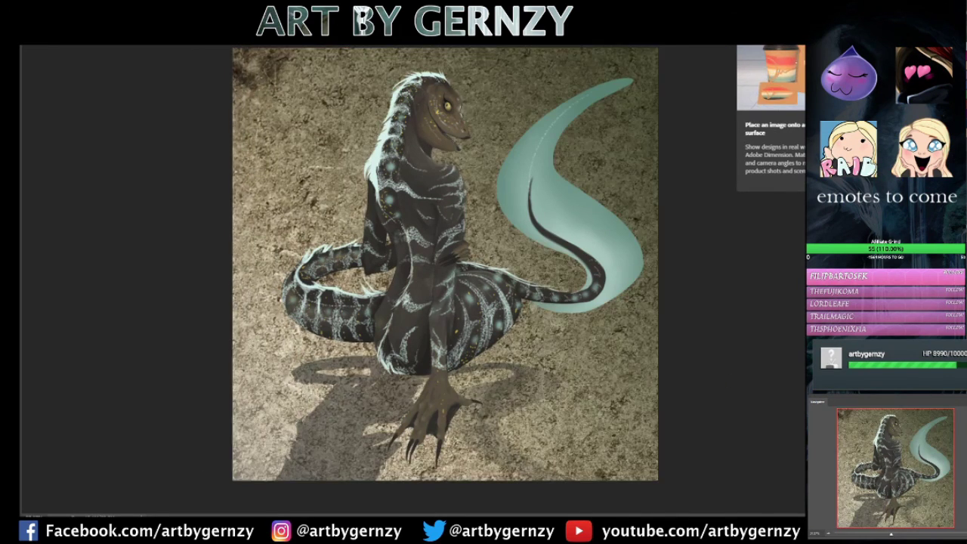
pyautogui.keyDown('alt'); pyautogui.click(543, 412); pyautogui.keyUp('alt')
pyautogui.click(45, 38)
pyautogui.moveTo(106, 207)
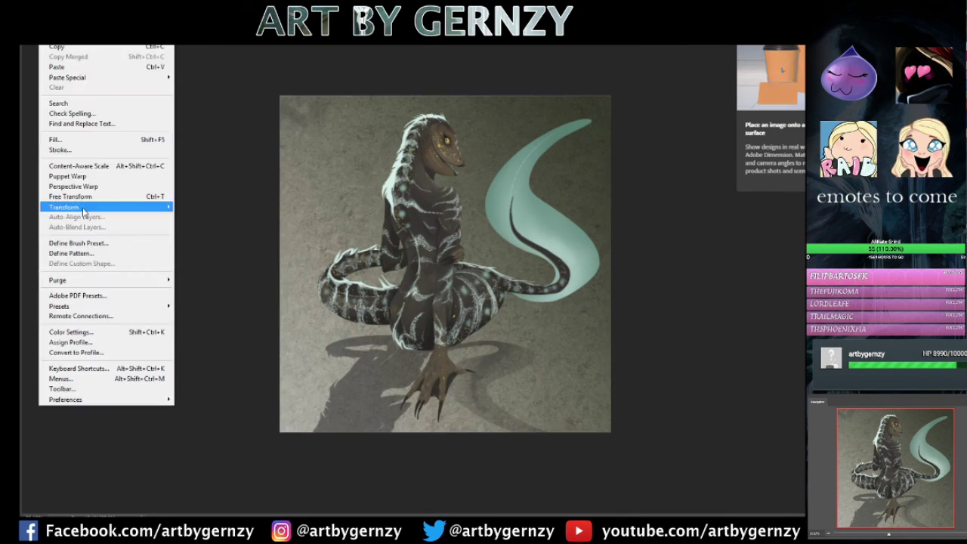
pyautogui.click(68, 50)
pyautogui.click(163, 37)
pyautogui.click(135, 133)
# Crop the image again, pulling the left edge inward.
pyautogui.press('Return')
pyautogui.press('c')
pyautogui.moveTo(265, 264); pyautogui.dragTo(294, 264)
pyautogui.press('Return')
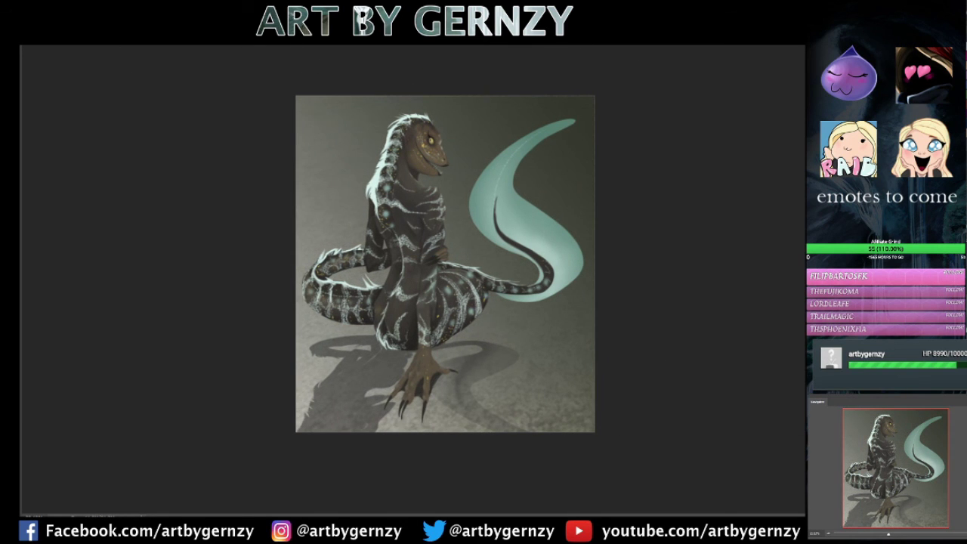
# Paint lighter tones over the creature's head and body.
pyautogui.press('b')
pyautogui.moveTo(431, 135); pyautogui.dragTo(418, 165)
pyautogui.moveTo(421, 239); pyautogui.dragTo(468, 322)
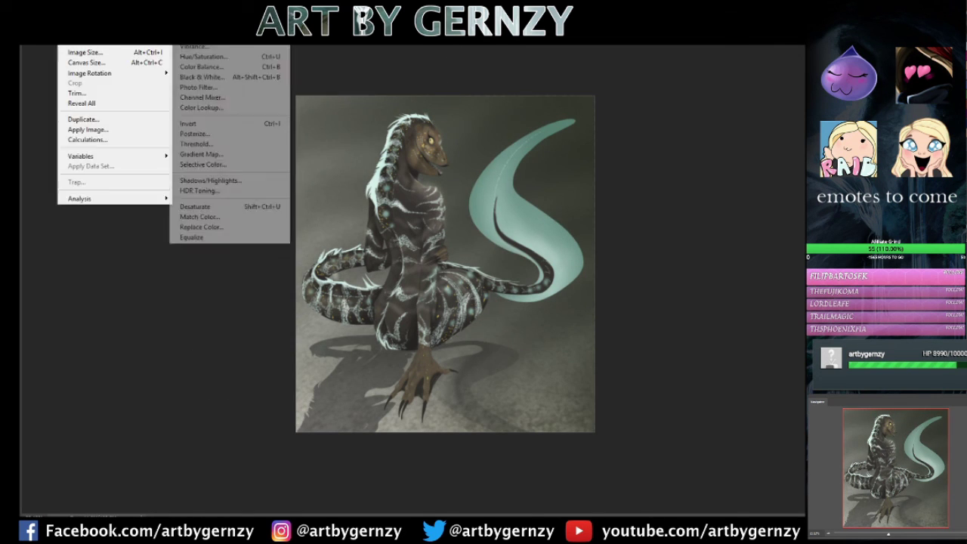
# Widen the ground layer's bottom in perspective and darken the ground around the lower body and foot.
pyautogui.moveTo(295, 432); pyautogui.dragTo(134, 421)
pyautogui.press('Return')
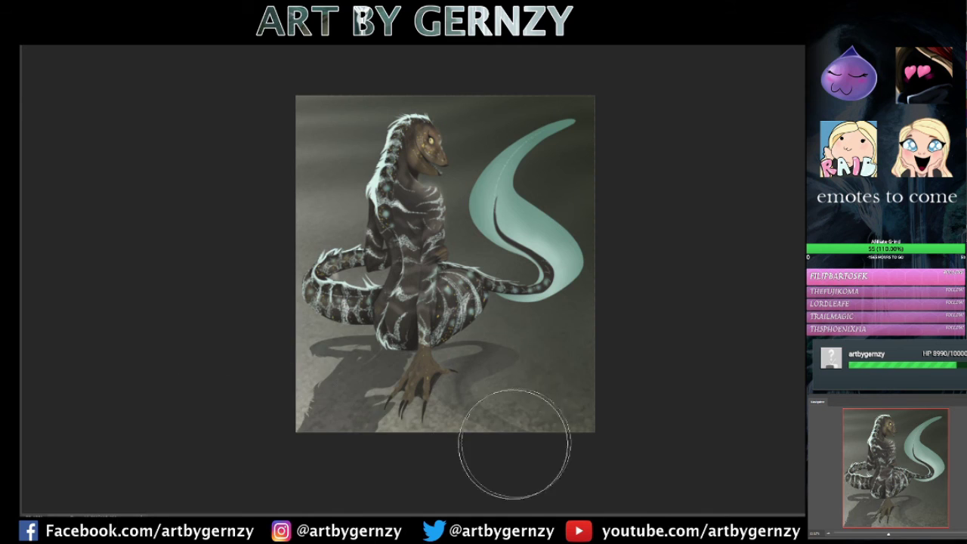
pyautogui.moveTo(513, 445); pyautogui.dragTo(340, 302)
pyautogui.moveTo(378, 219)
pyautogui.mouseDown()
pyautogui.moveTo(385, 324)
pyautogui.moveTo(464, 410)
pyautogui.mouseUp()
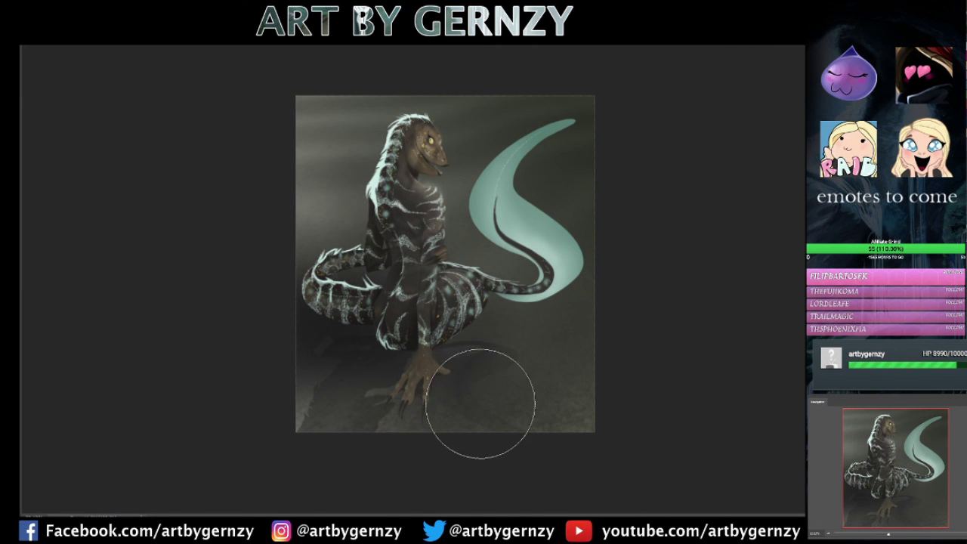
pyautogui.hotkey('ctrl', 'z')
pyautogui.hotkey('ctrl', 'z')
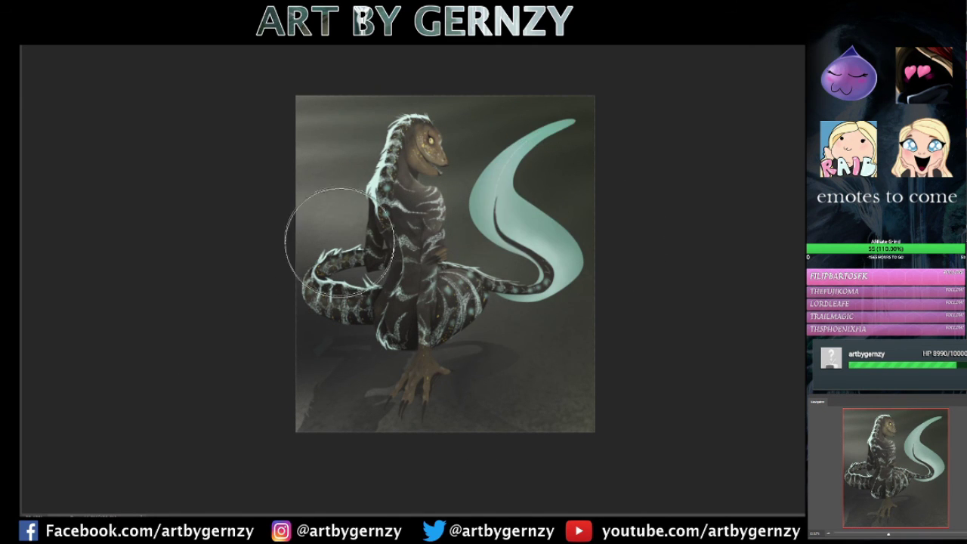
pyautogui.hotkey('ctrl', '-')
pyautogui.press('[')
pyautogui.press('[')
pyautogui.press('[')
pyautogui.press(']')
pyautogui.press(']')
pyautogui.press(']')
pyautogui.moveTo(355, 393)
pyautogui.mouseDown()
pyautogui.moveTo(516, 447)
pyautogui.moveTo(484, 343)
pyautogui.mouseUp()
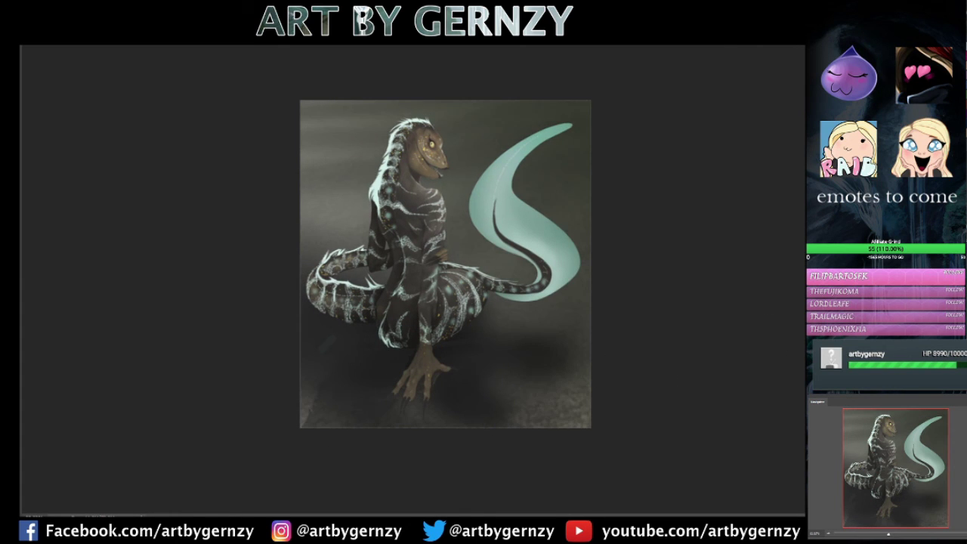
# Apply a Gaussian blur to the fog layer and compare the result before and after.
pyautogui.moveTo(494, 76); pyautogui.dragTo(665, 77)
pyautogui.press('Return')
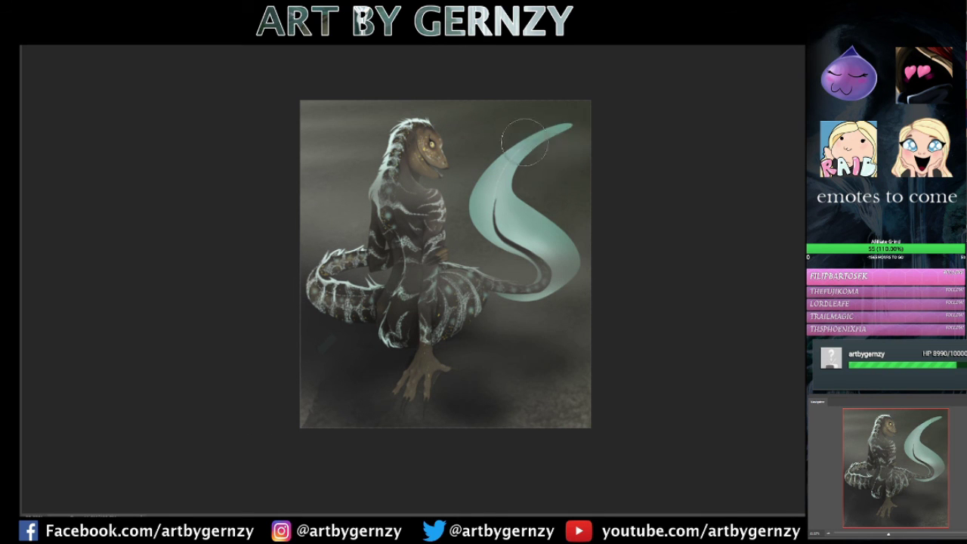
pyautogui.hotkey('ctrl', 'z')
pyautogui.hotkey('ctrl', 'z')
pyautogui.hotkey('ctrl', 'z')
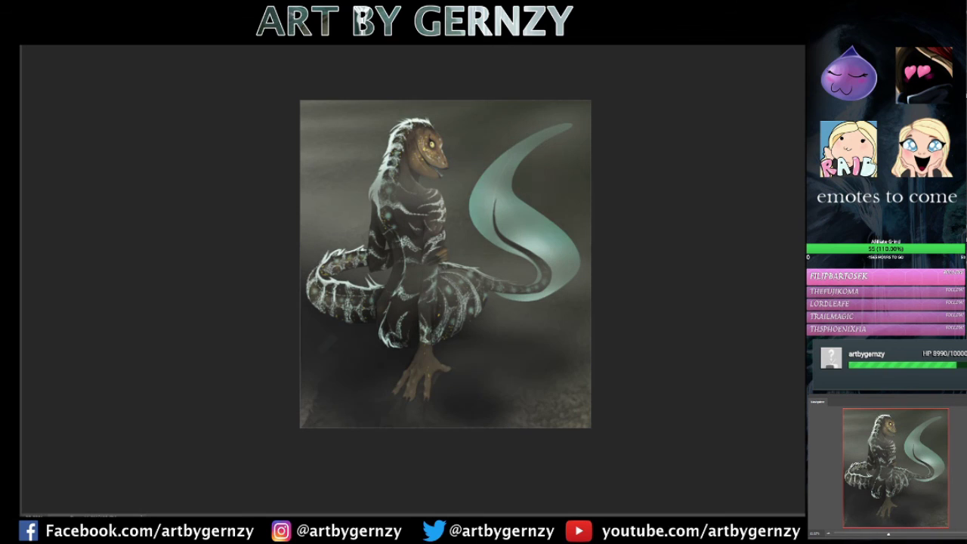
pyautogui.hotkey('ctrl', 'z')
pyautogui.click(114, 144)
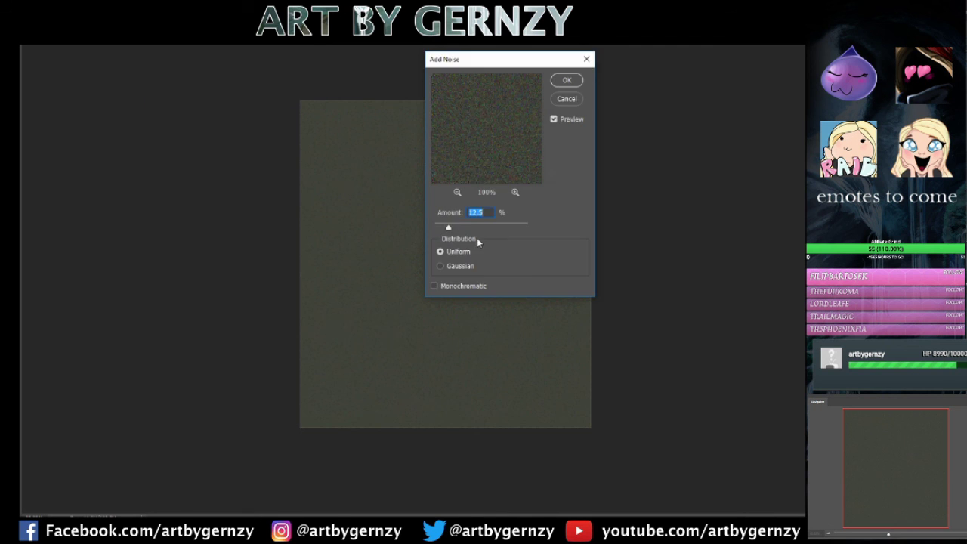
# Fit the painting to the screen and save it as 'day 1 moray eel.psd'.
pyautogui.hotkey('ctrl', '0')
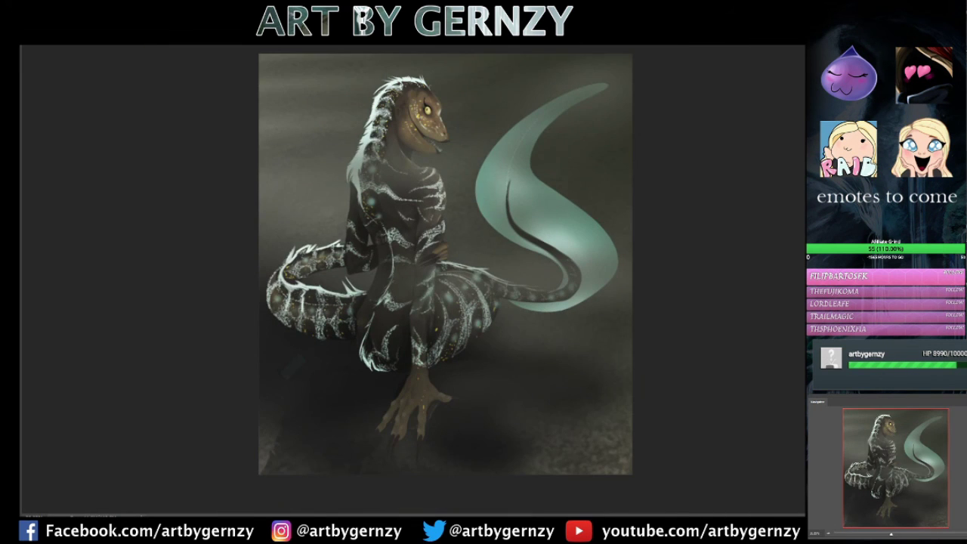
pyautogui.hotkey('ctrl', 'shift', 's')
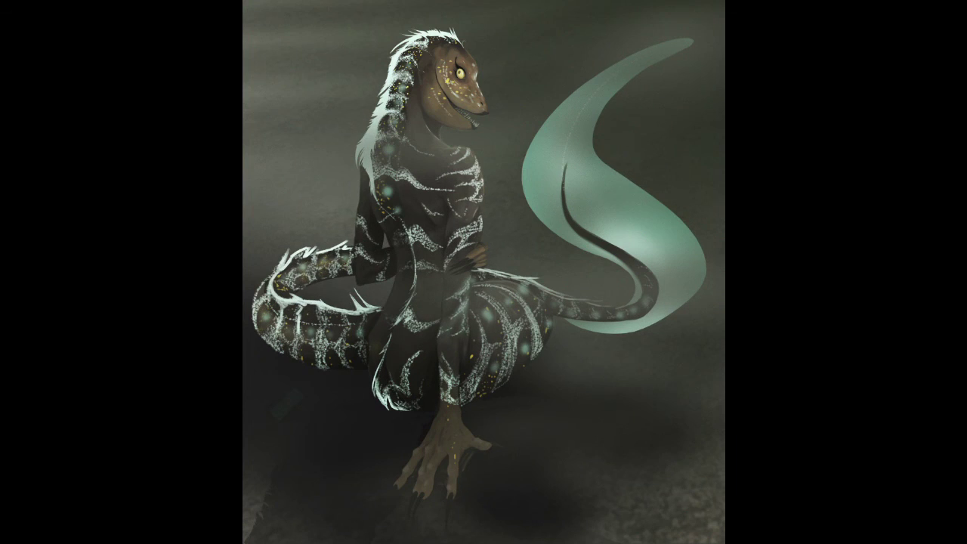